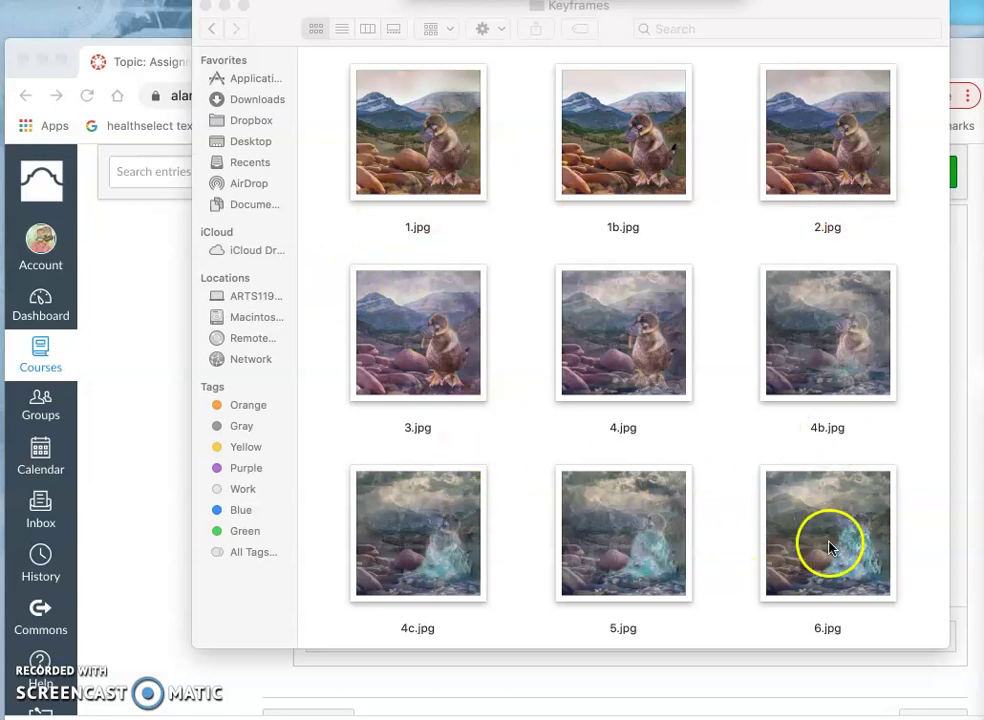
Step: Review the sequence of keyframe images in the Keyframes folder, from 1.jpg through 9.jpg
scroll(835, 545, "down", 10)
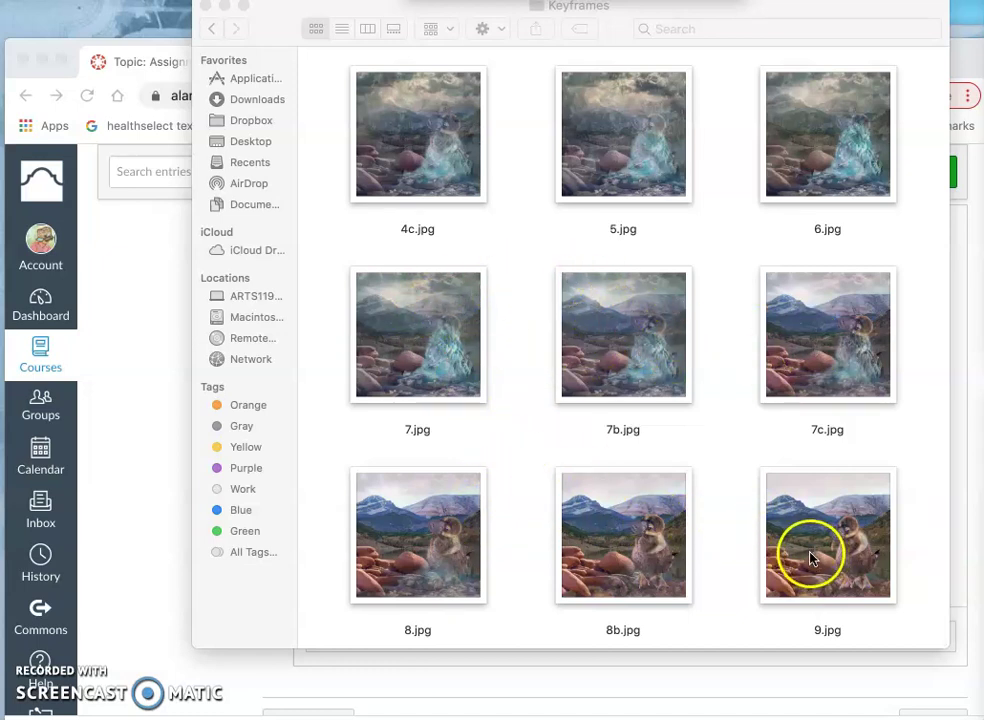
scroll(762, 446, "up", 5)
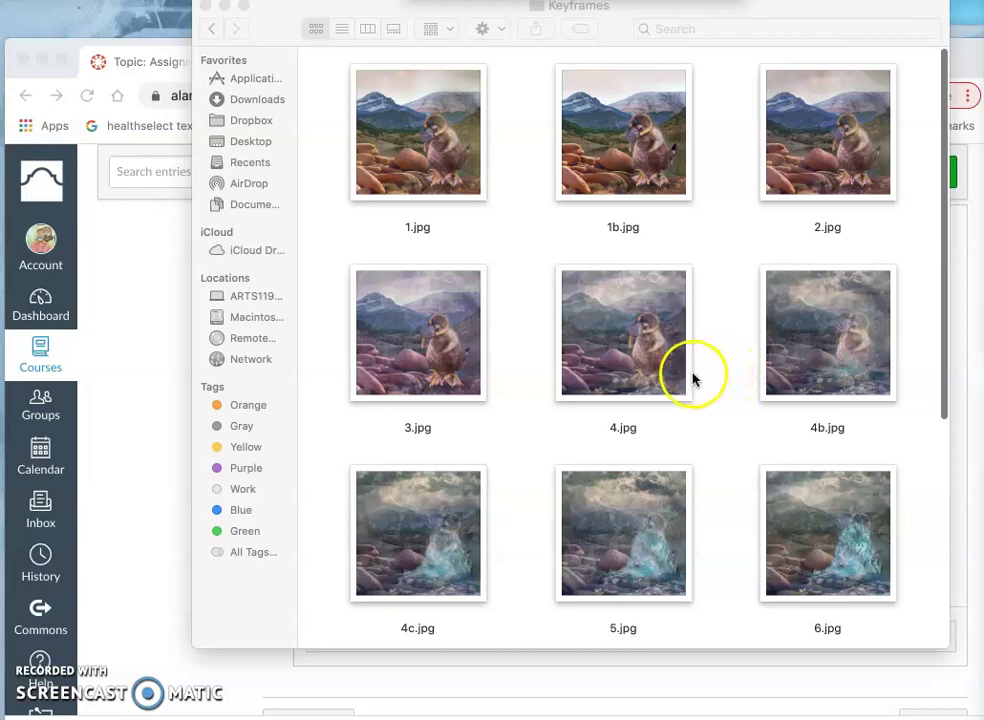
scroll(693, 379, "down", 3)
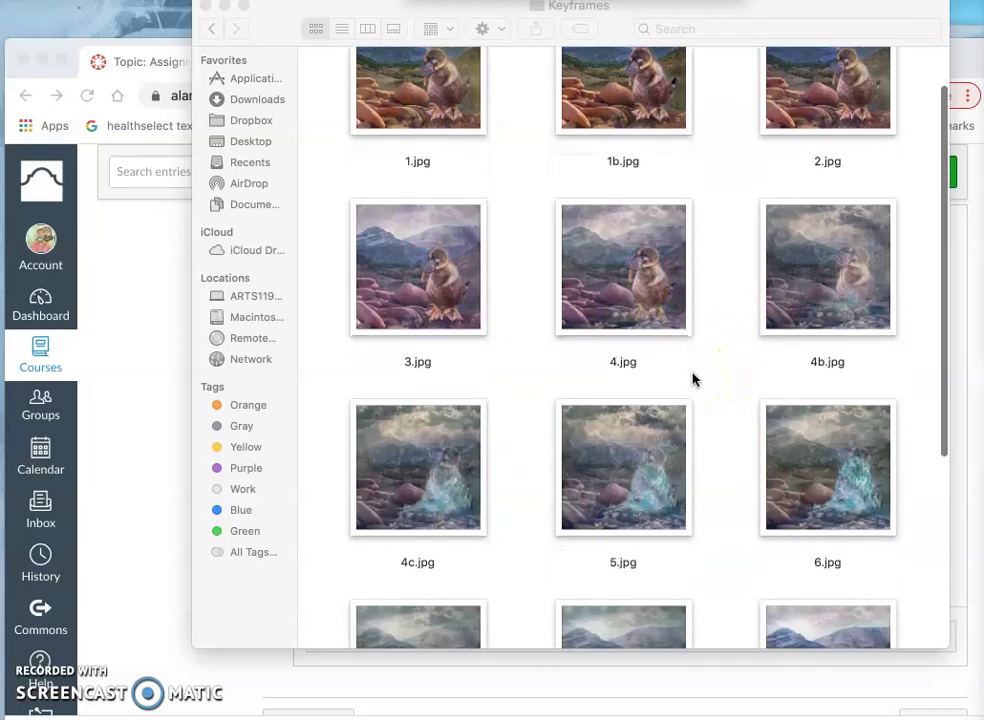
scroll(693, 379, "down", 1)
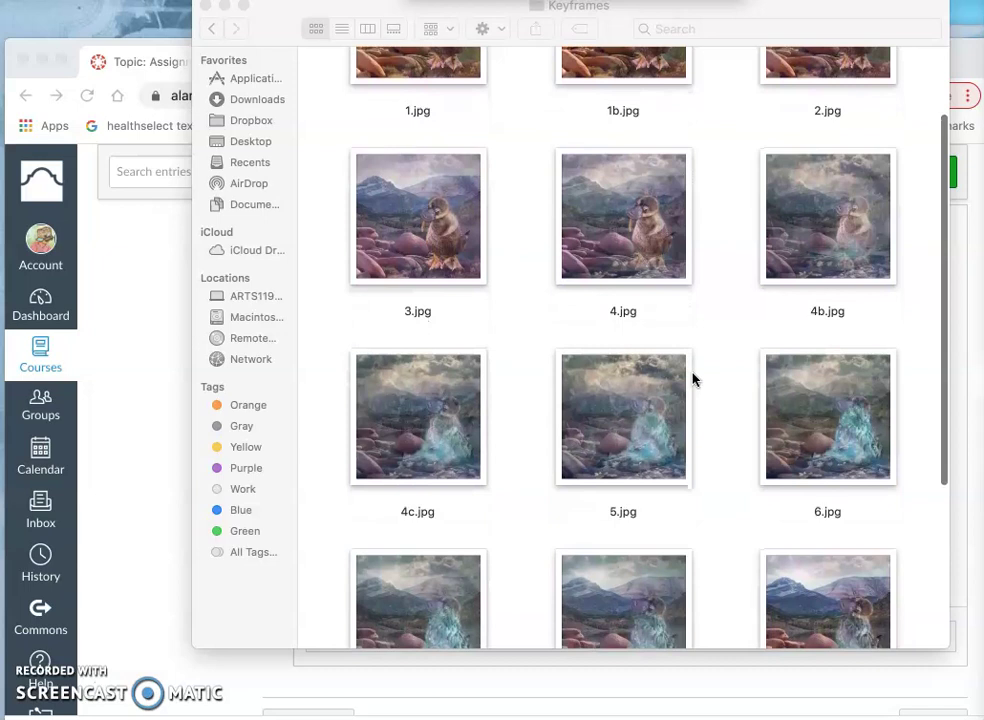
left_click_drag(630, 305, 620, 259)
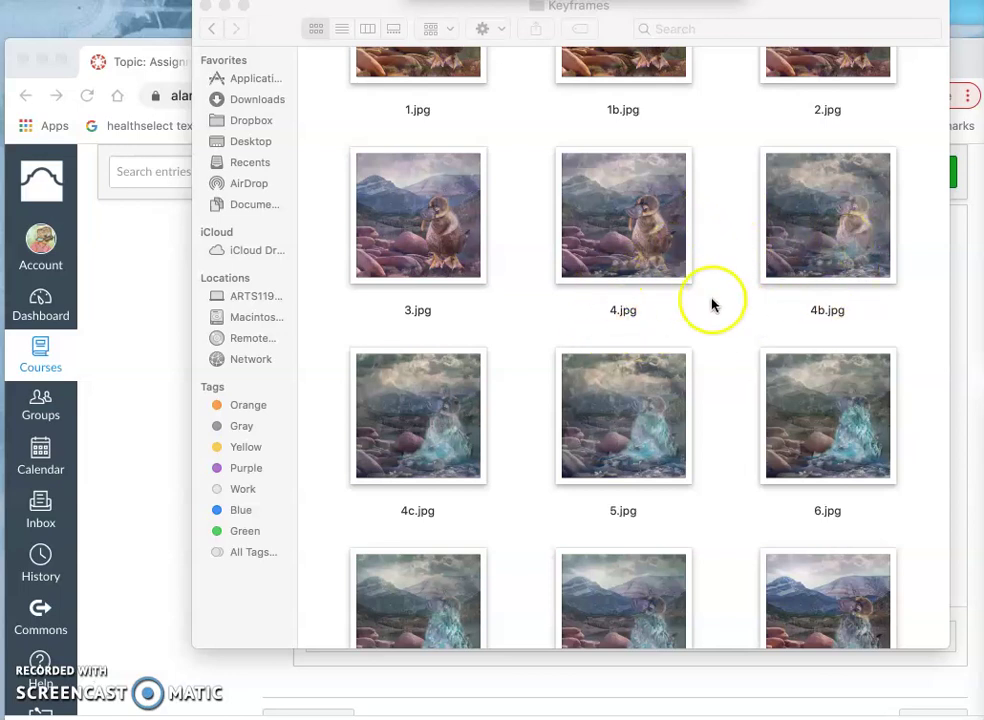
Step: Switch to the Photopea document and show the Character copy, Character copy 2, Character copy 3 and Char Shadow copy 3 layers
left_click(157, 290)
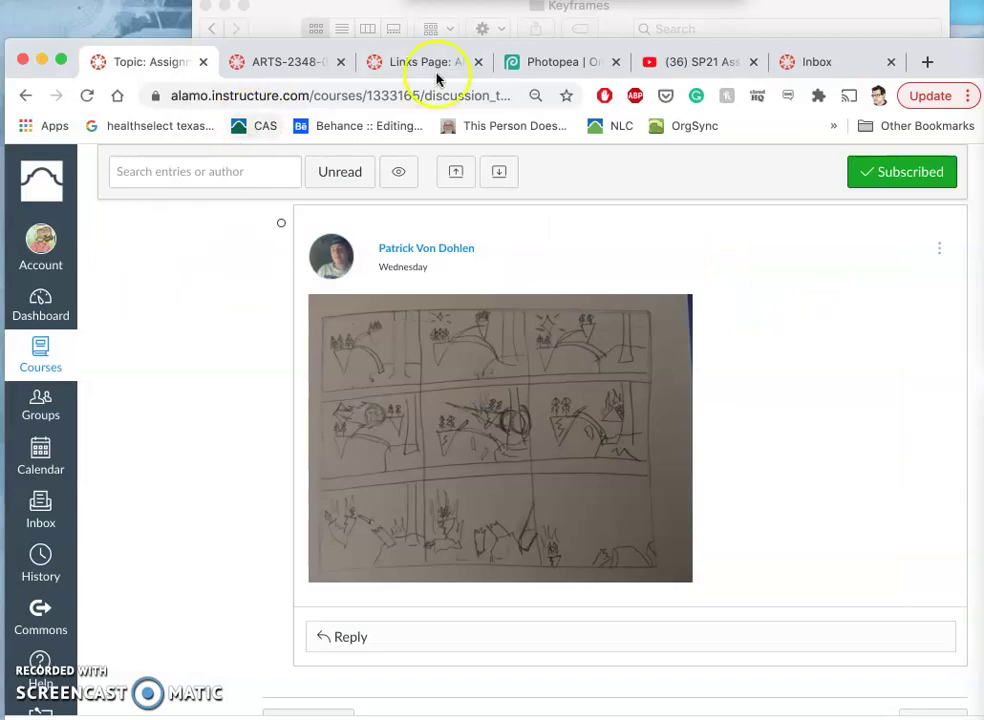
left_click(545, 64)
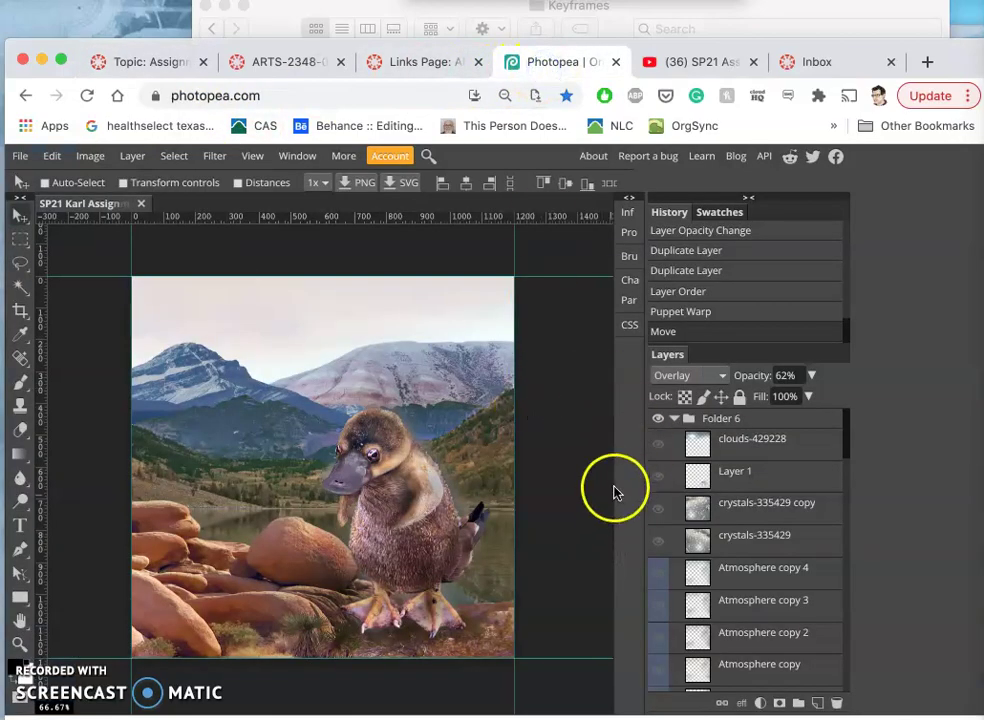
scroll(700, 585, "down", 8)
scroll(706, 588, "down", 10)
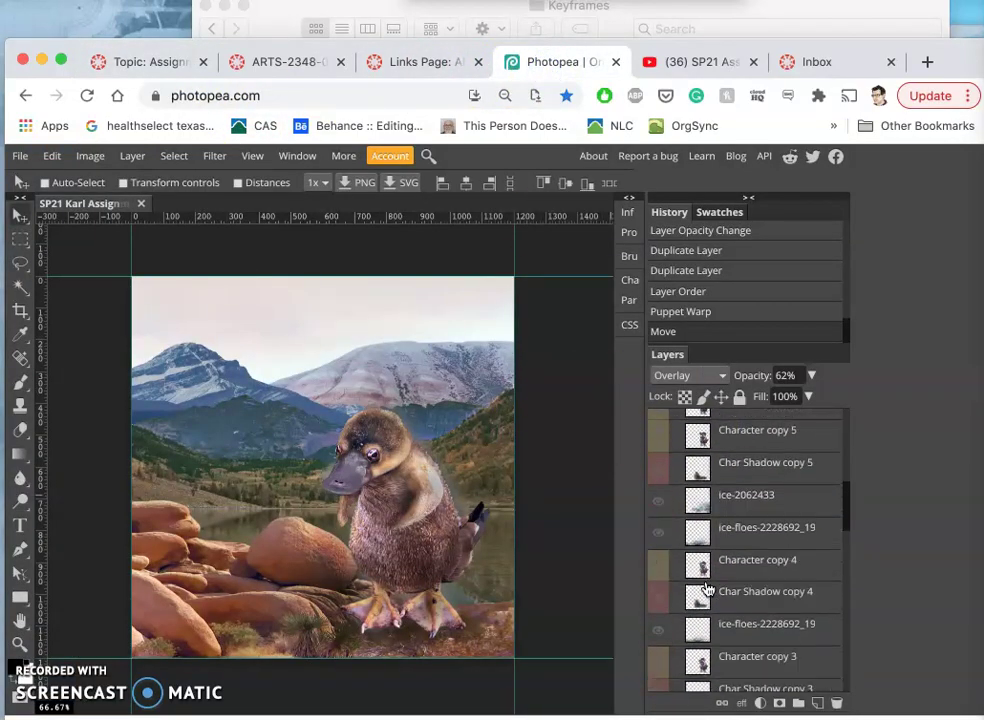
scroll(700, 560, "up", 4)
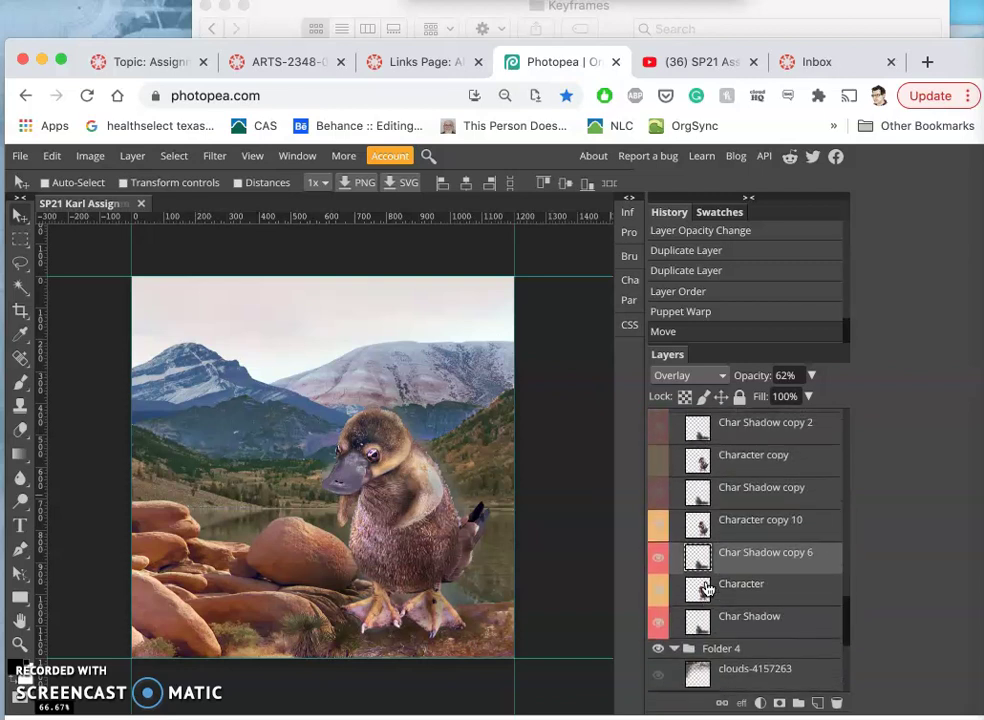
left_click(659, 520)
left_click(660, 462)
scroll(660, 463, "up", 4)
left_click(659, 479)
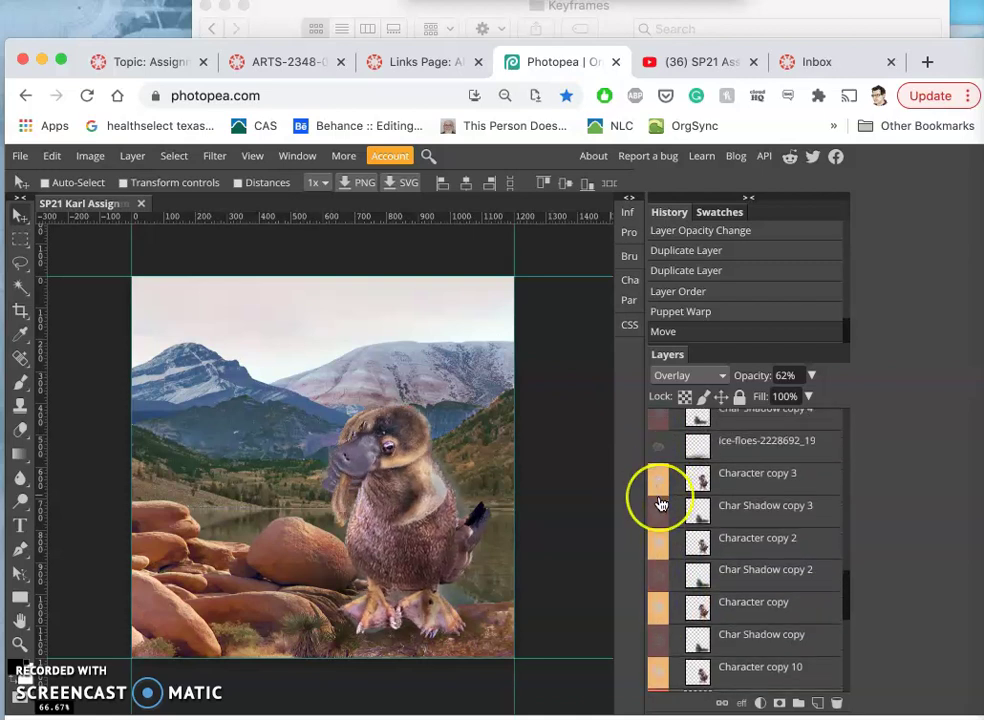
scroll(660, 503, "up", 4)
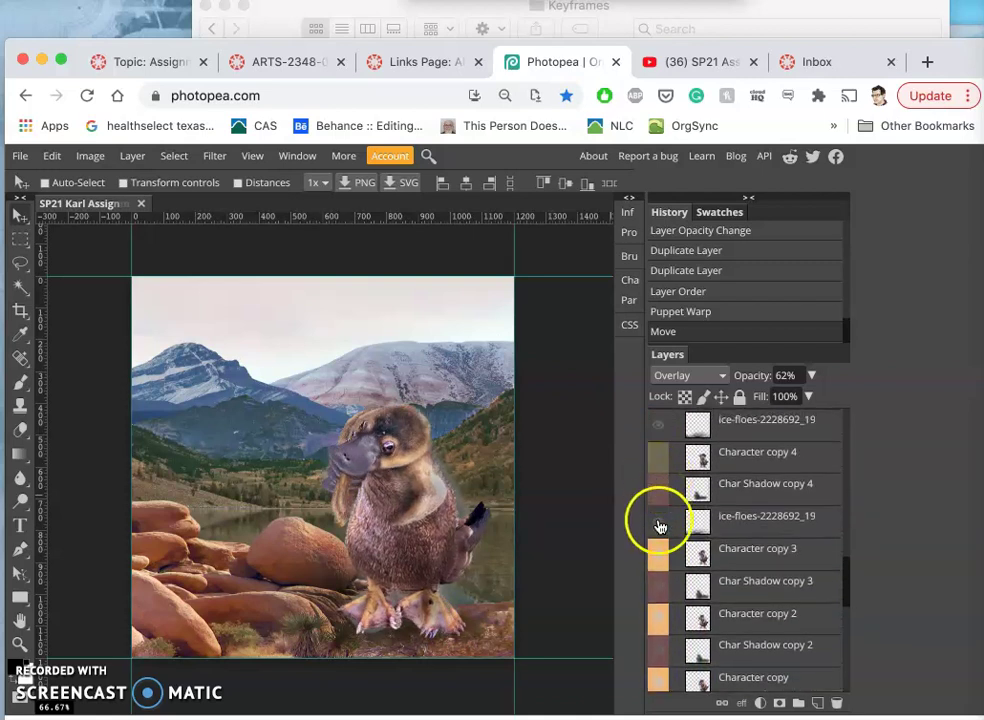
left_click(659, 588)
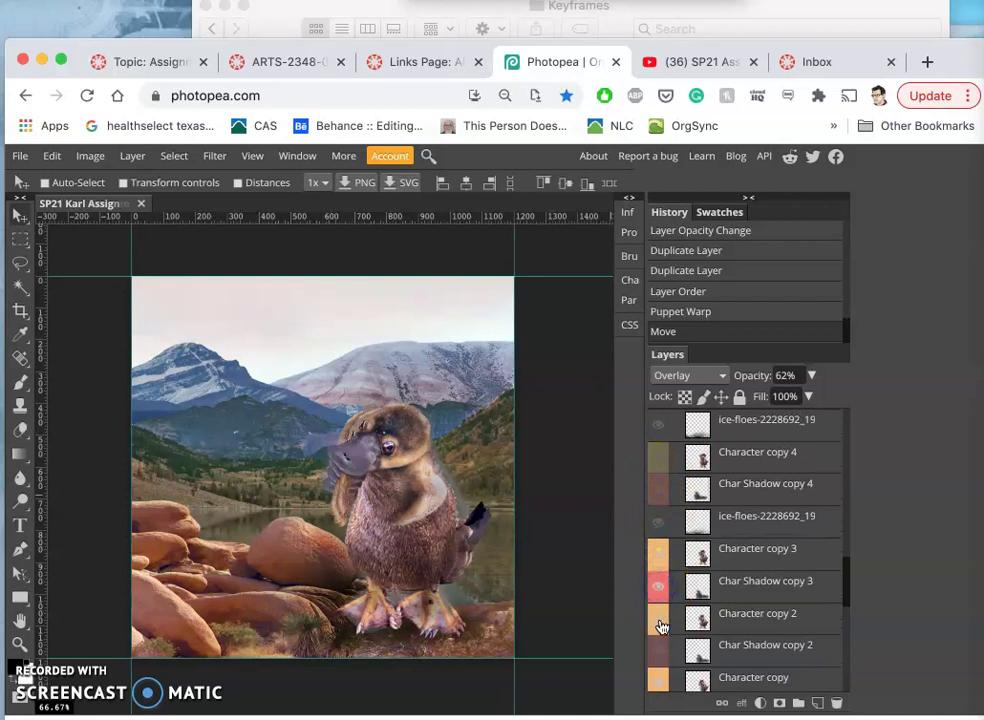
Step: Hide Character copy 2, Character copy, Character copy 10, Char Shadow copy 6, Character and Char Shadow
scroll(658, 680, "down", 5)
left_click(658, 676)
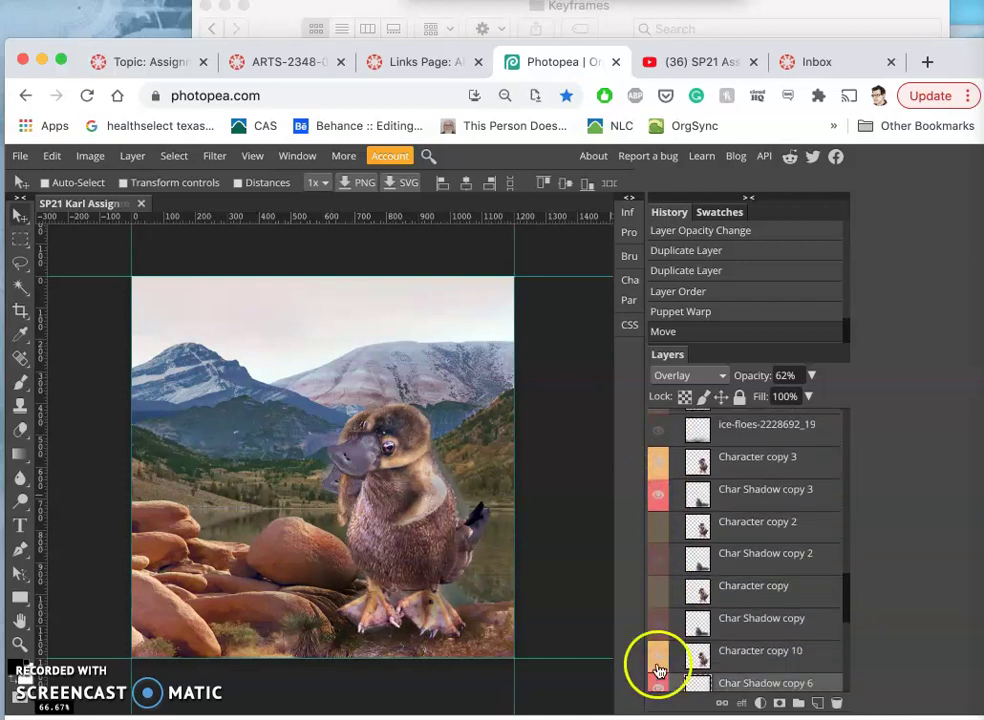
scroll(660, 660, "down", 2)
left_click(658, 636)
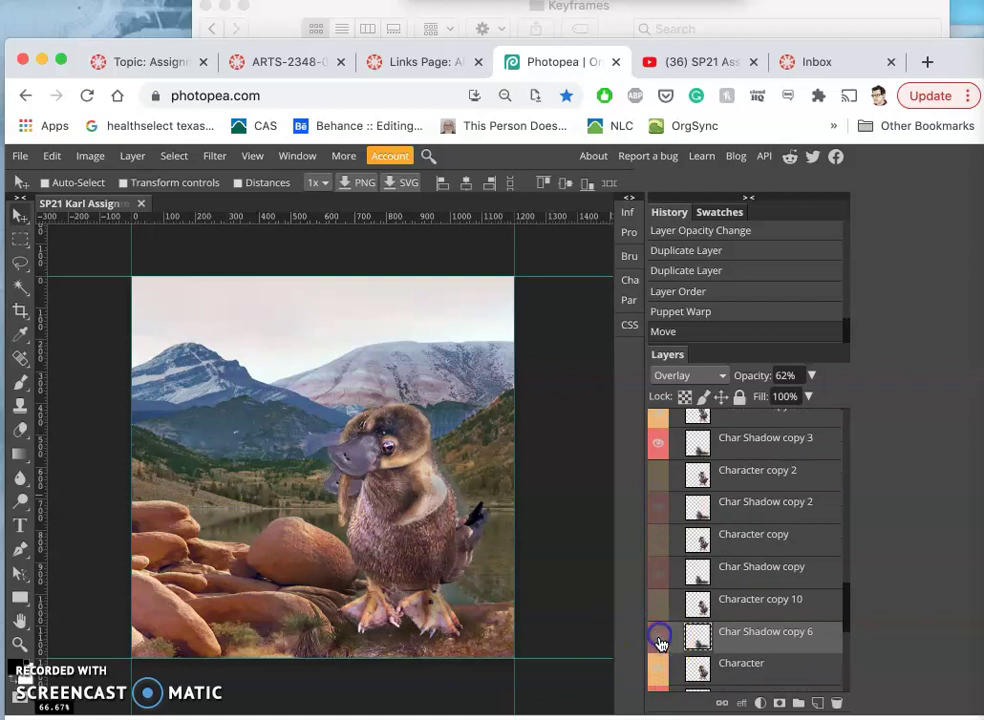
scroll(659, 672, "down", 2)
left_click(659, 672)
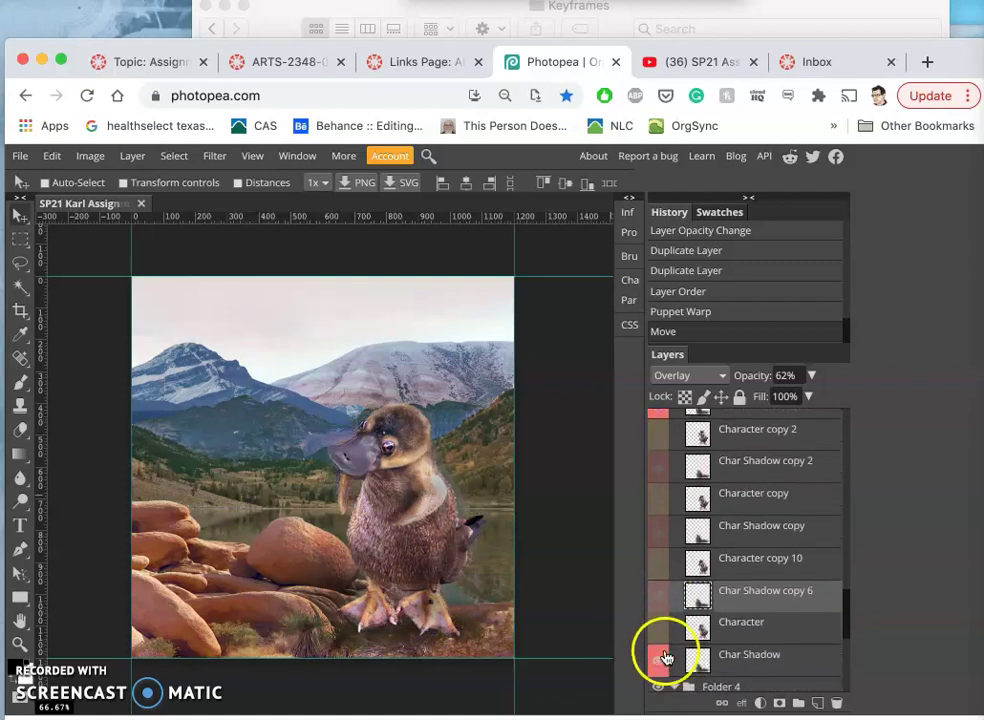
Step: Compare the composition with the Keyframes folder thumbnails and briefly preview the ice-floes layer directly above Character copy 3
left_click(754, 12)
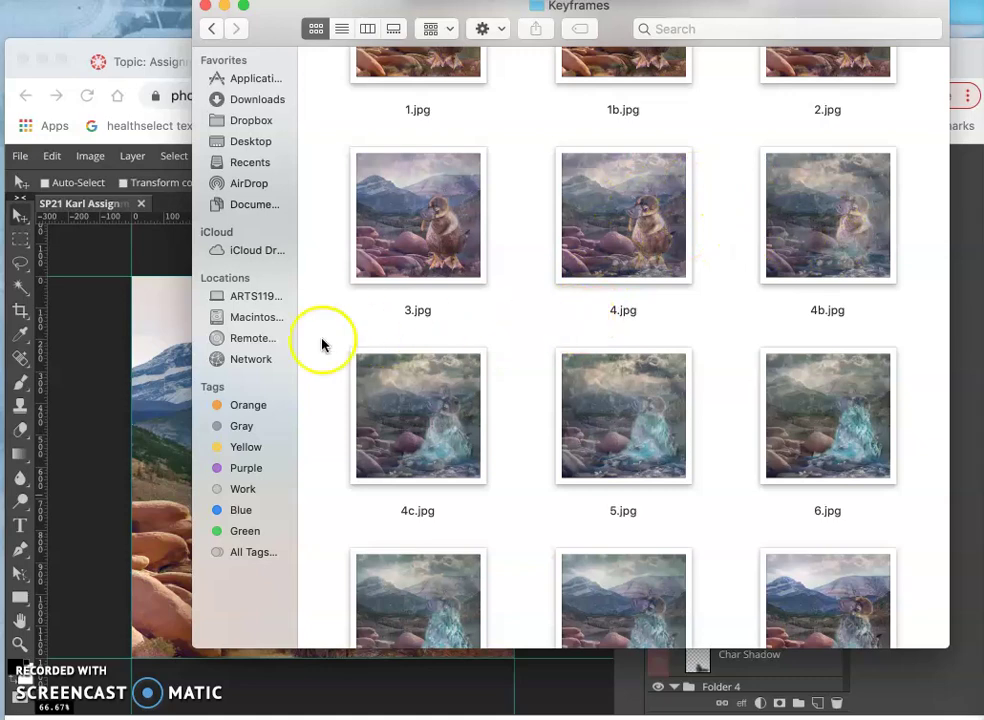
left_click(123, 411)
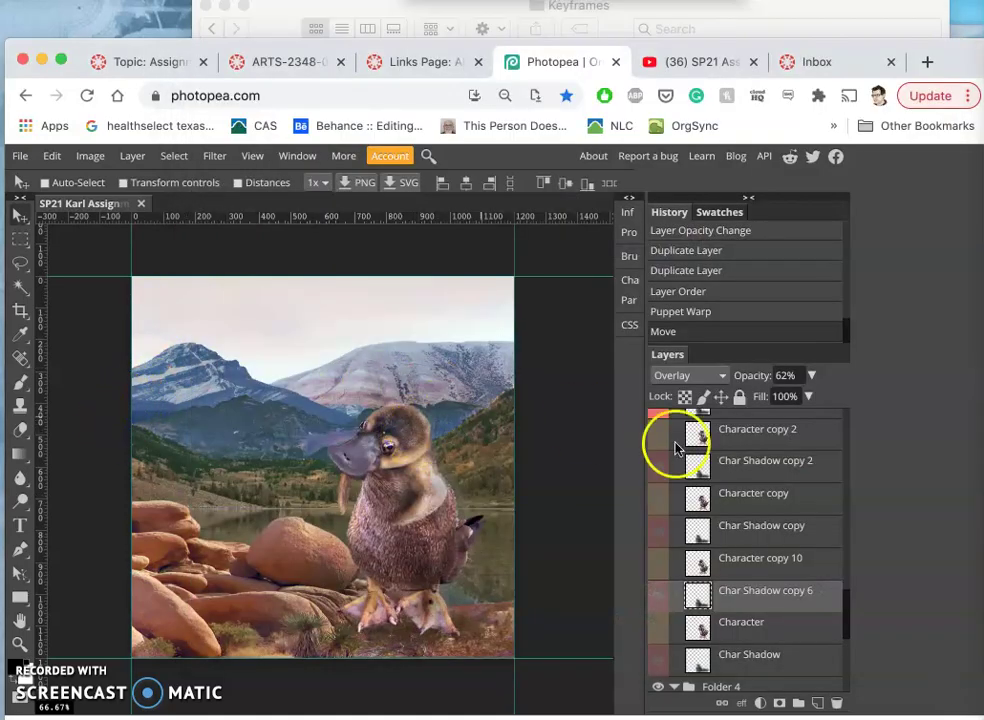
scroll(757, 488, "up", 1)
scroll(755, 490, "up", 2)
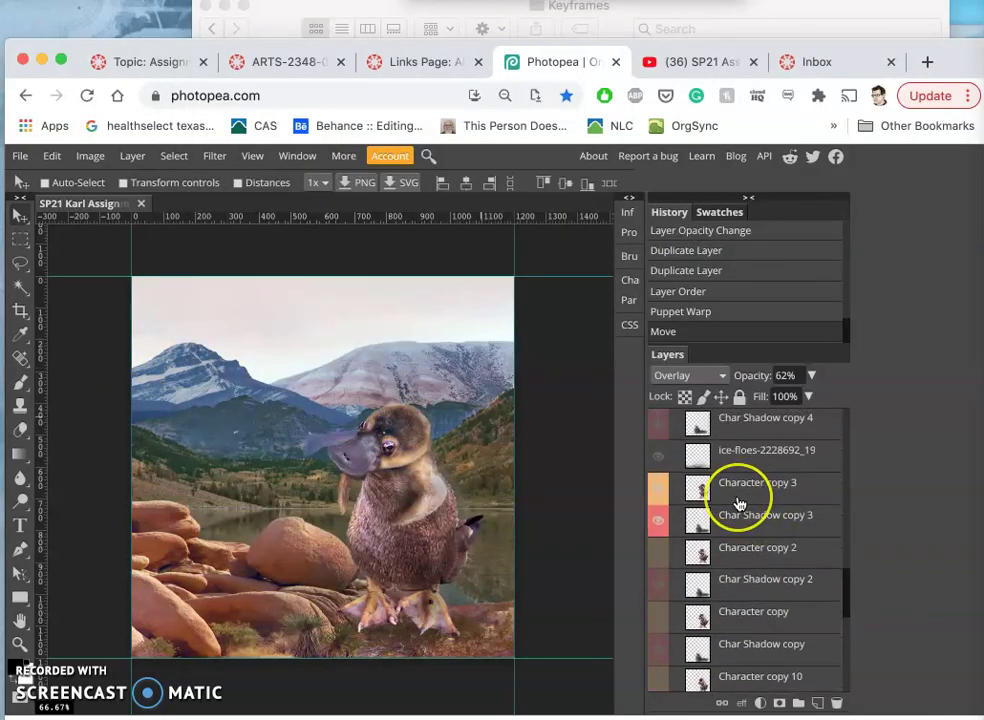
scroll(740, 503, "up", 2)
scroll(740, 503, "up", 1)
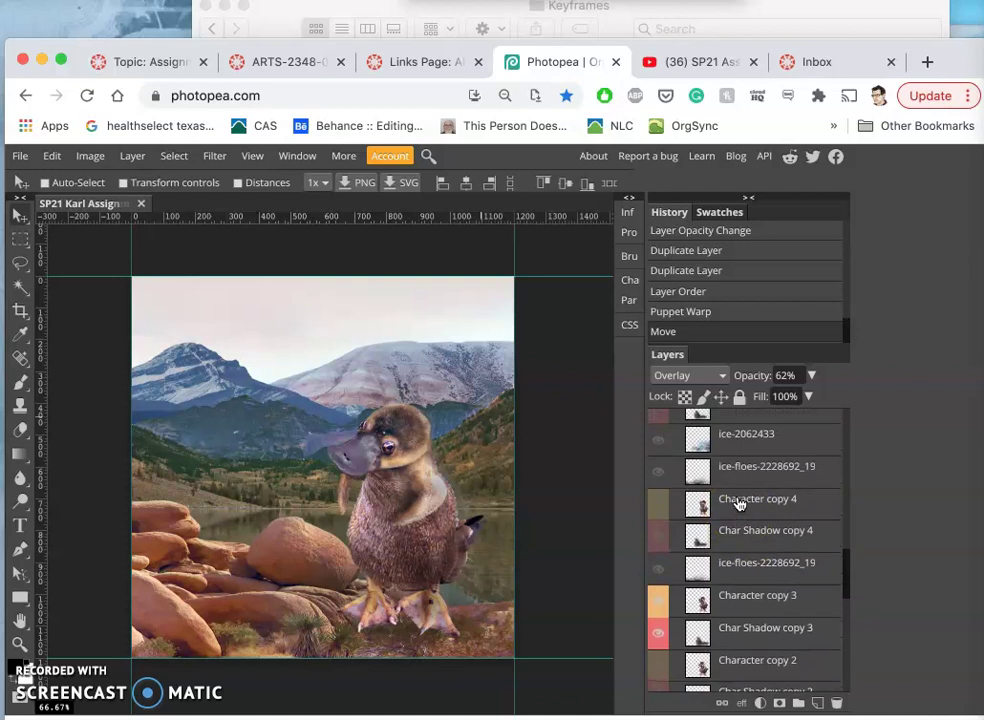
left_click(660, 570)
left_click(660, 570)
left_click(790, 14)
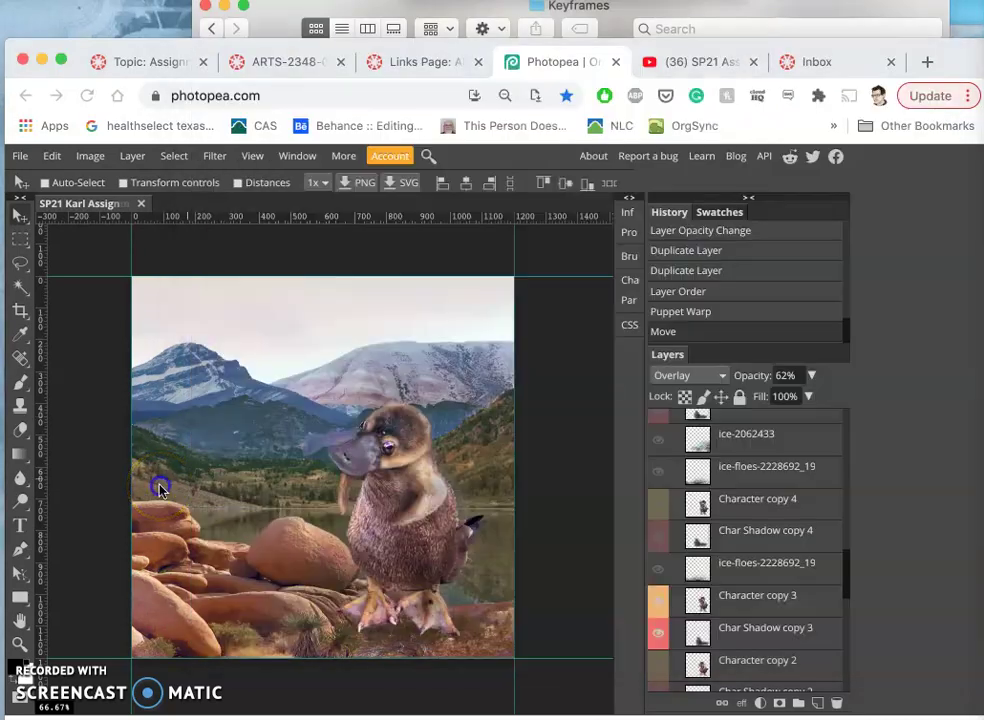
left_click(158, 484)
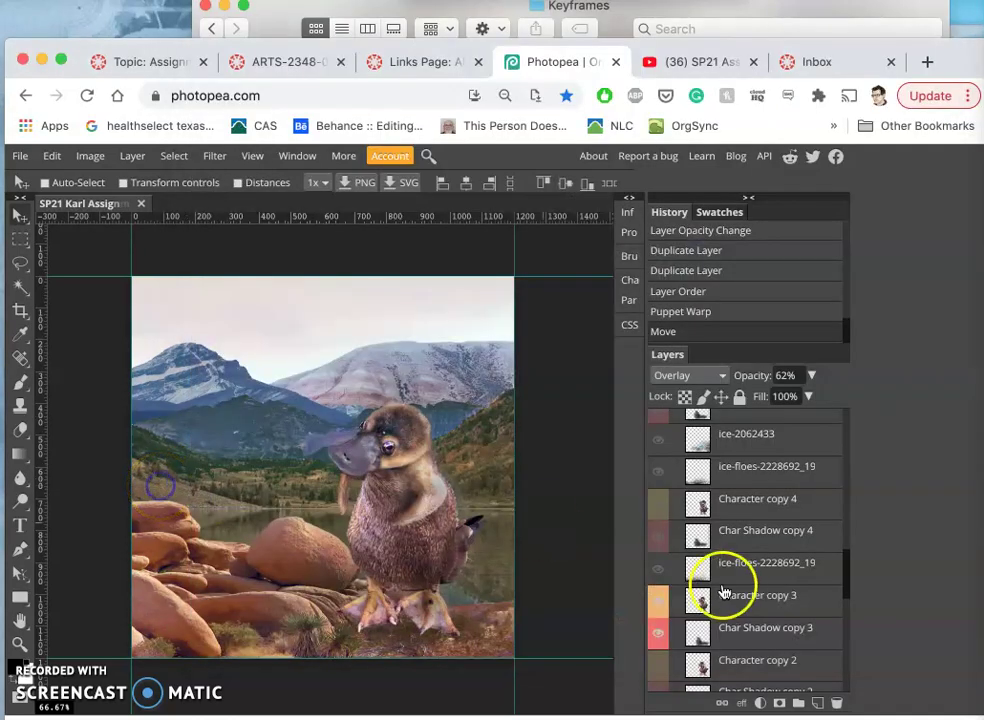
Step: Show the ice-floes layer directly above Character copy 4 and set its opacity to 63%
left_click(658, 474)
left_click(780, 476)
left_click(813, 375)
left_click_drag(813, 397, 776, 400)
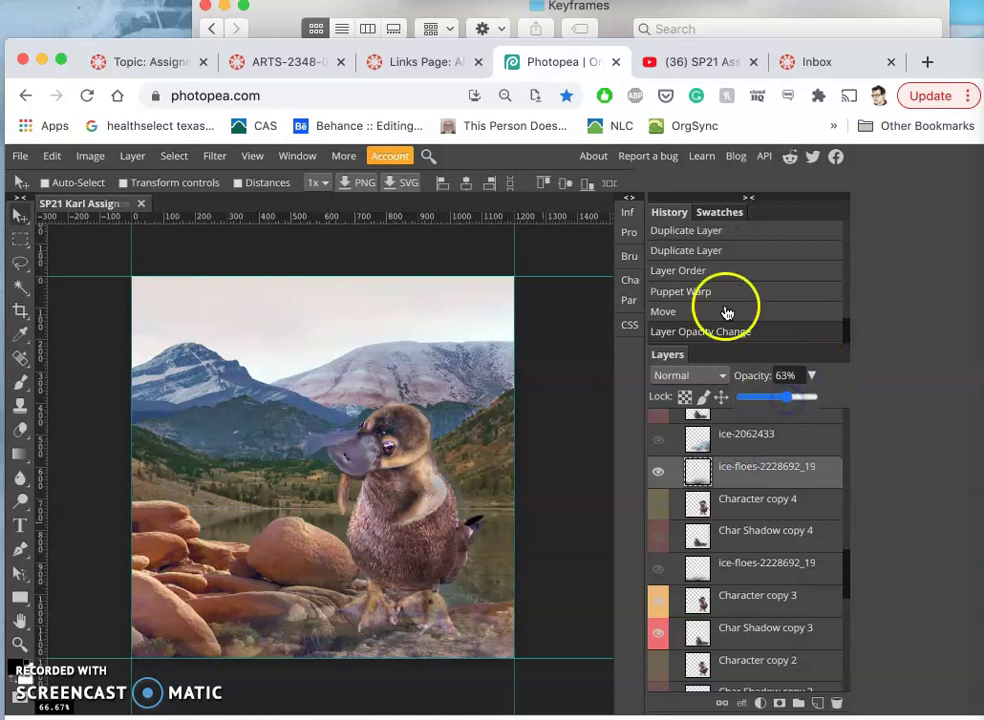
Step: Open 4.jpg from the Keyframes folder as a reference and move its window aside so the Photopea canvas is accessible
left_click(760, 14)
double_click(662, 230)
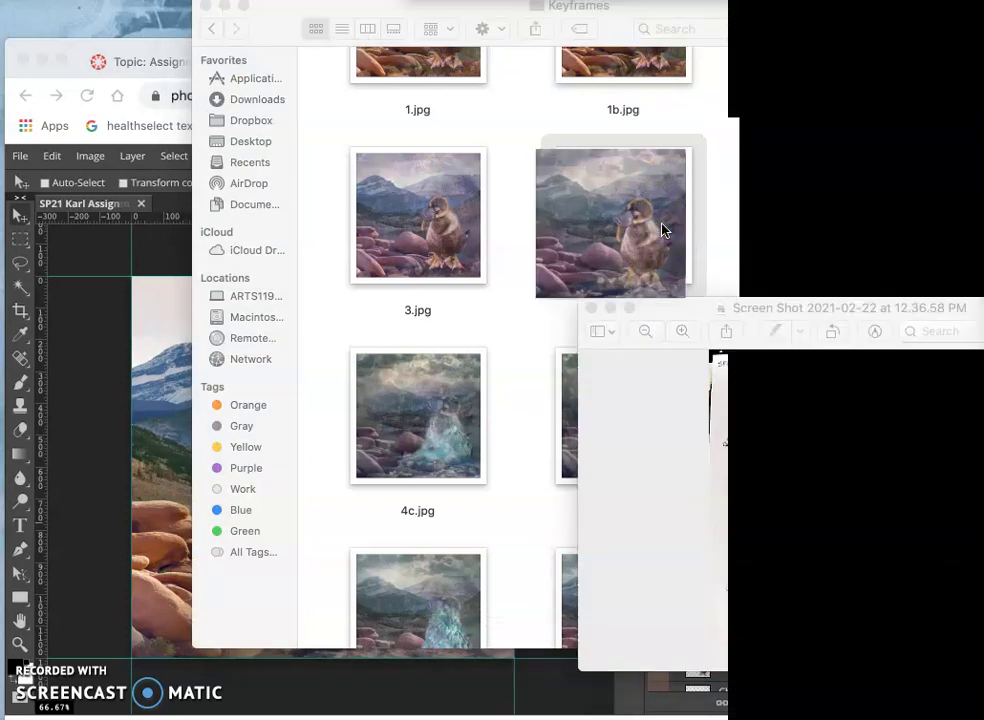
left_click_drag(527, 20, 861, 9)
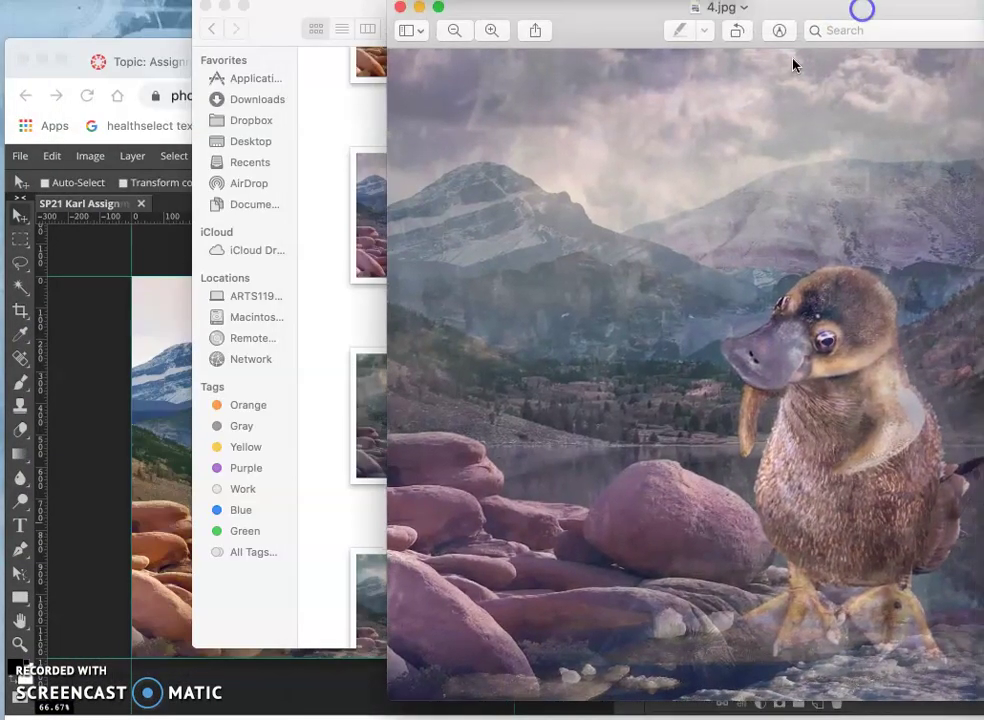
Step: Show the Background copy, Background copy 2 and Background copy 3 layers in Photopea and check the scene against 4.jpg
left_click(176, 347)
scroll(780, 494, "down", 5)
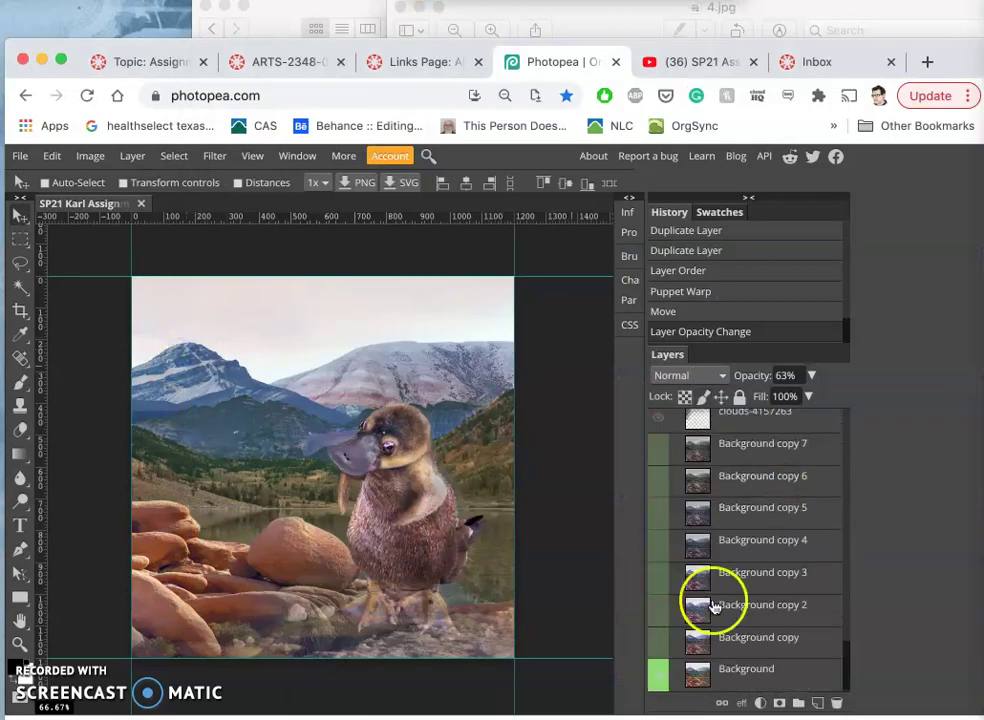
left_click(661, 578)
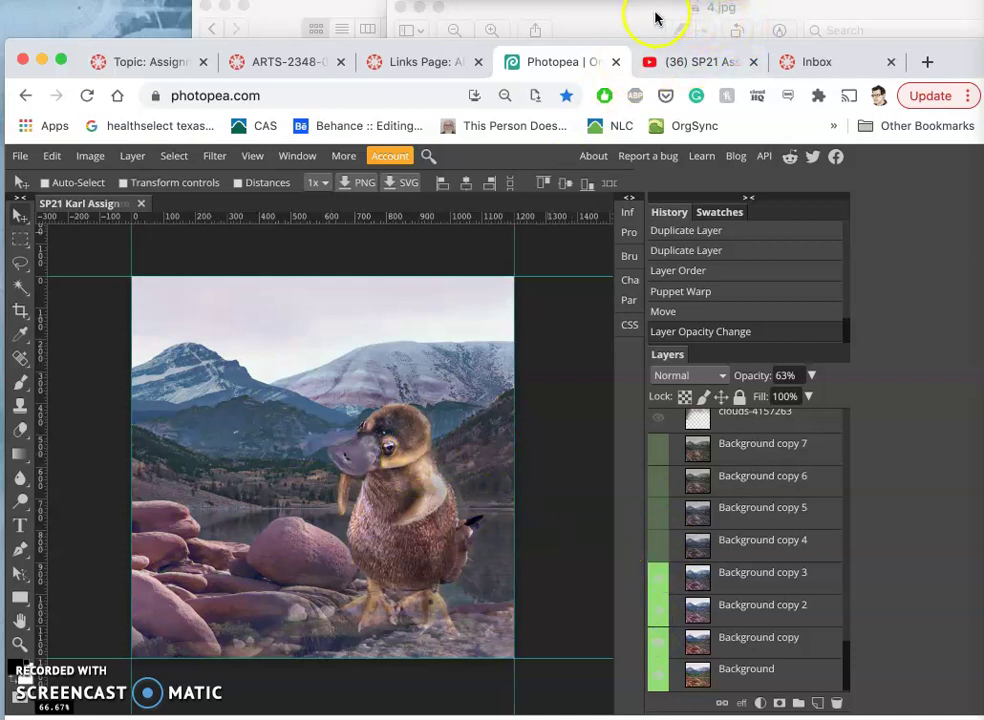
left_click(653, 15)
left_click(275, 407)
Step: Show the clouds-4157263 layer in Folder 4 and set its opacity to 37%, using 4.jpg as the reference
scroll(690, 450, "up", 3)
left_click(660, 524)
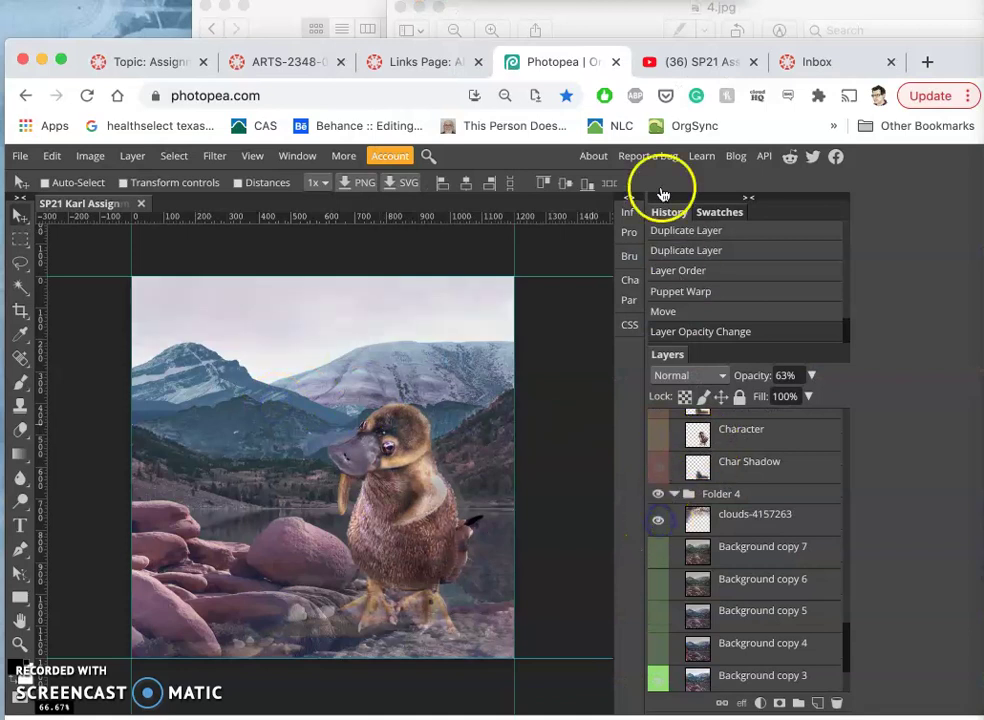
left_click(617, 17)
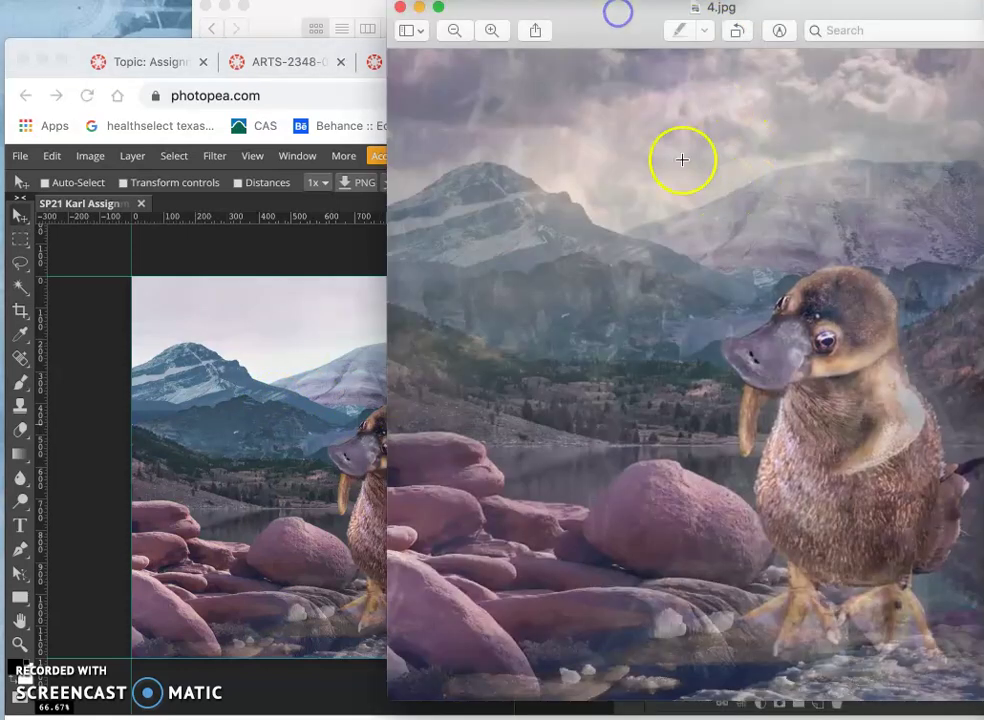
left_click(169, 450)
left_click(718, 520)
left_click(811, 376)
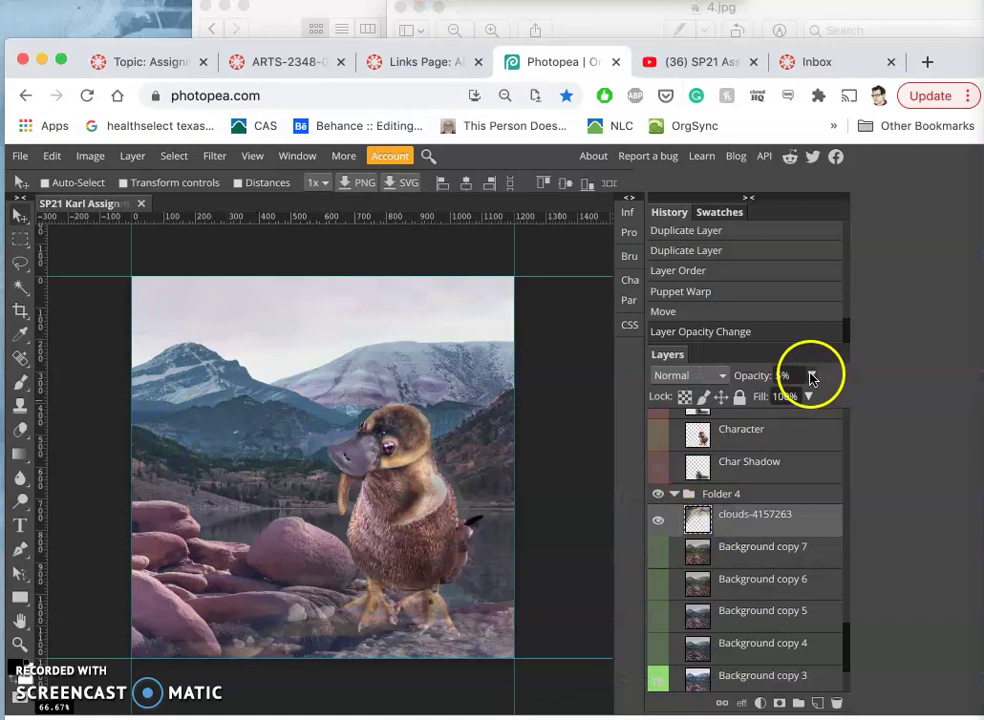
left_click(786, 398)
left_click_drag(777, 399, 765, 399)
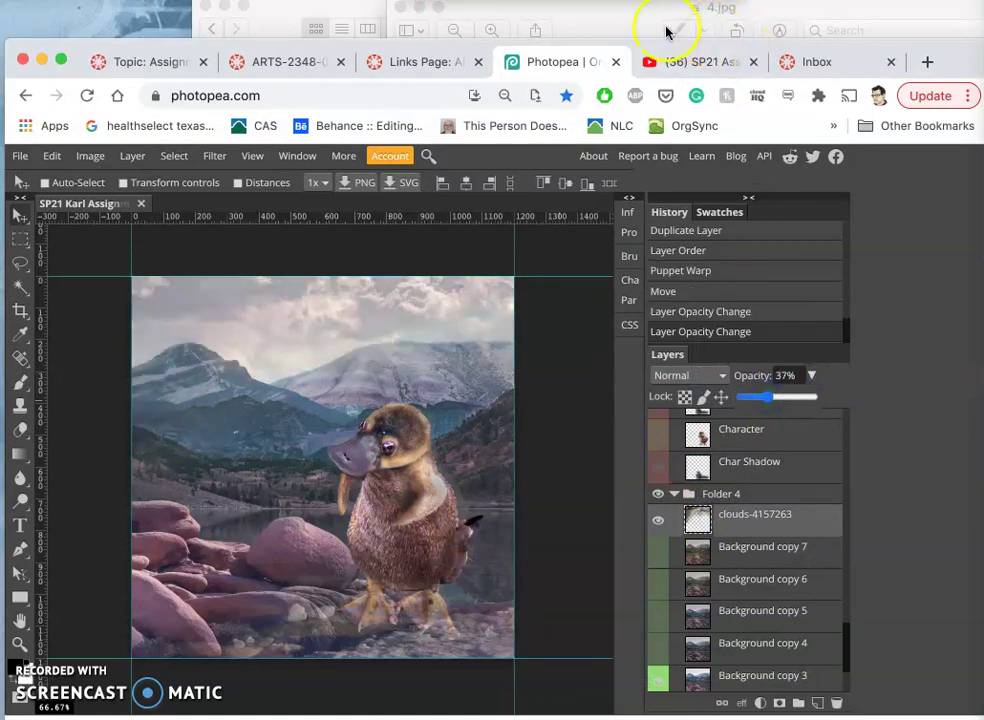
Step: Show the Atmosphere copy 3 layer above Folder 8, comparing the scene with the 4.jpg reference
left_click(637, 11)
left_click(321, 323)
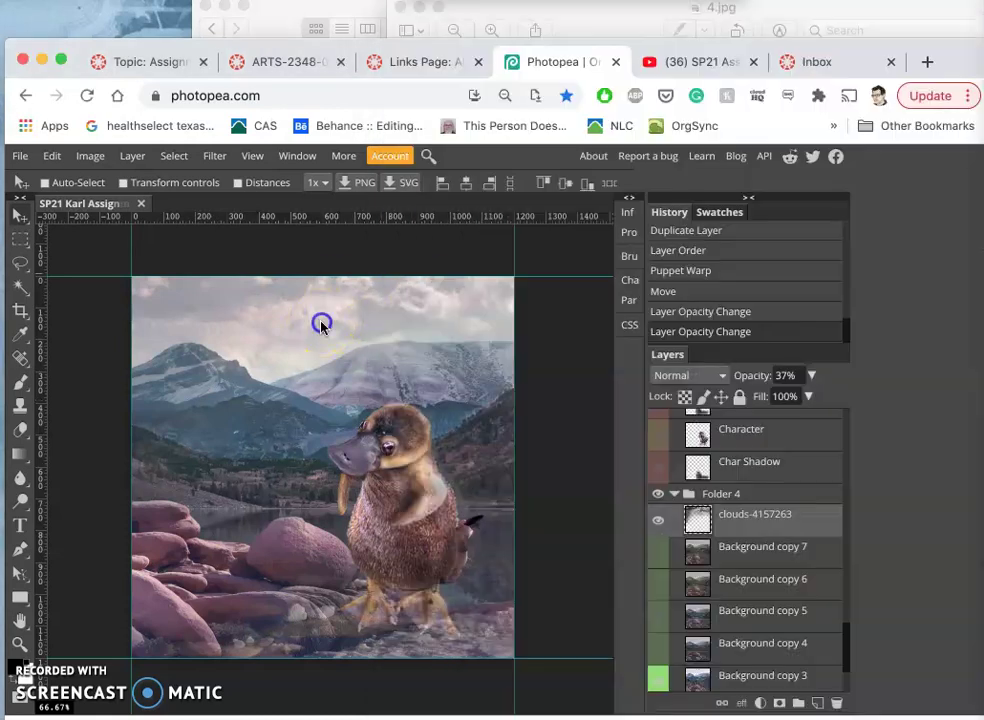
scroll(727, 472, "up", 10)
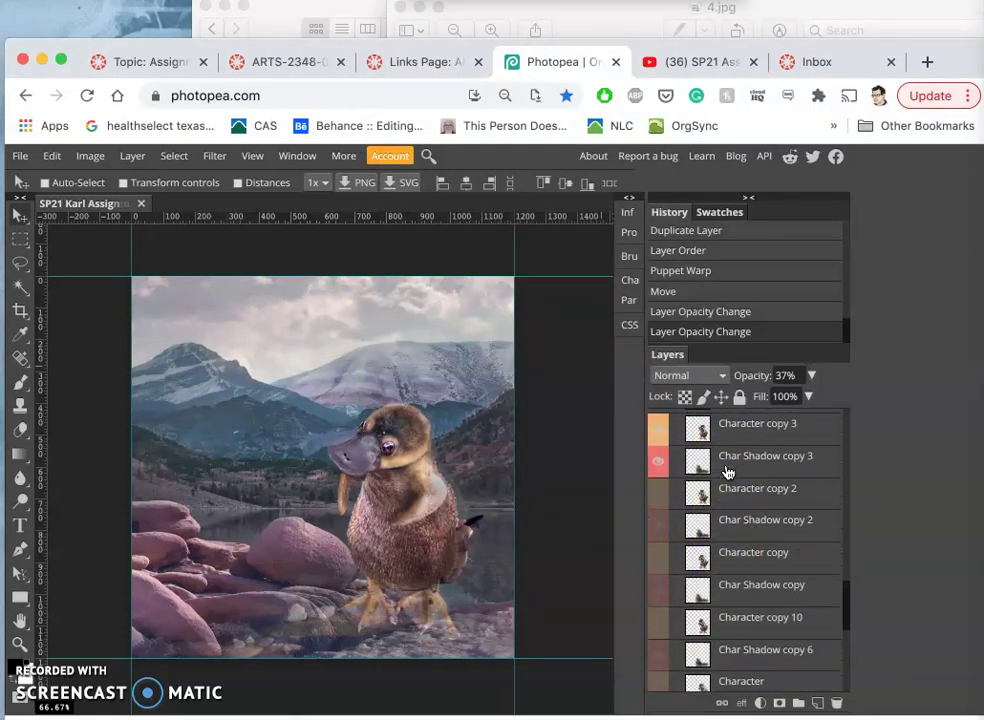
scroll(727, 467, "up", 3)
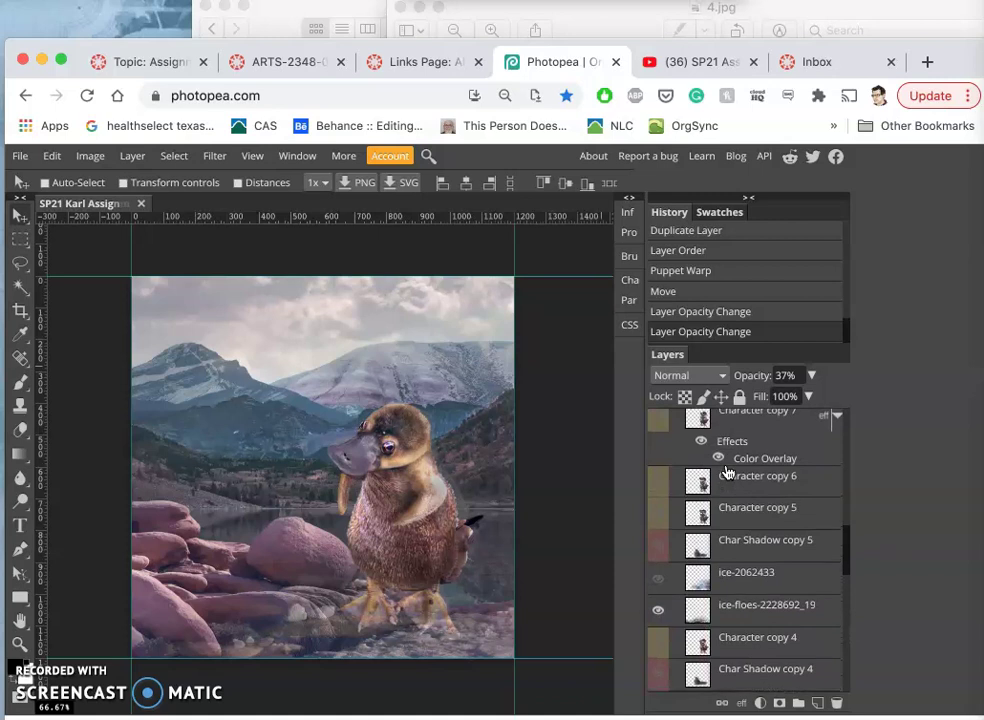
left_click(762, 12)
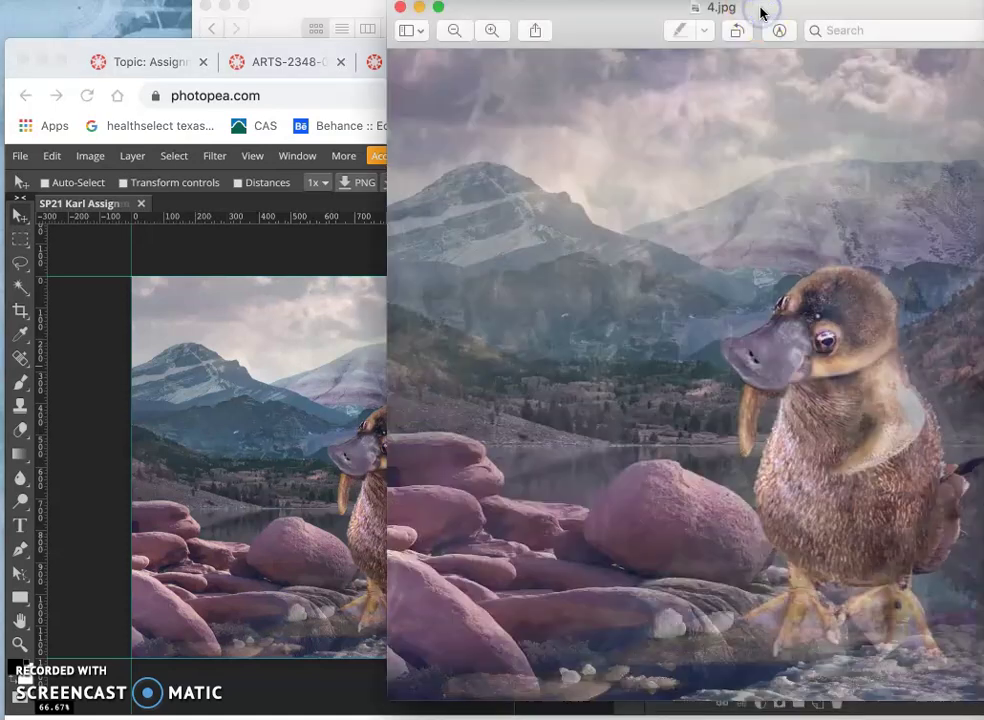
left_click(322, 402)
scroll(784, 485, "up", 3)
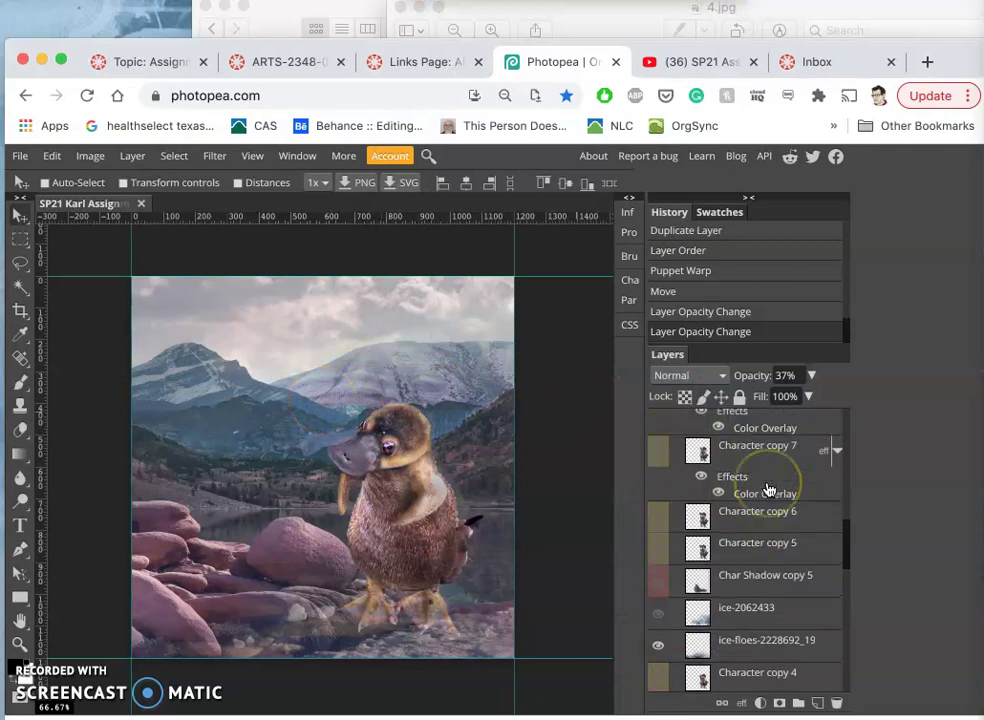
scroll(768, 489, "up", 10)
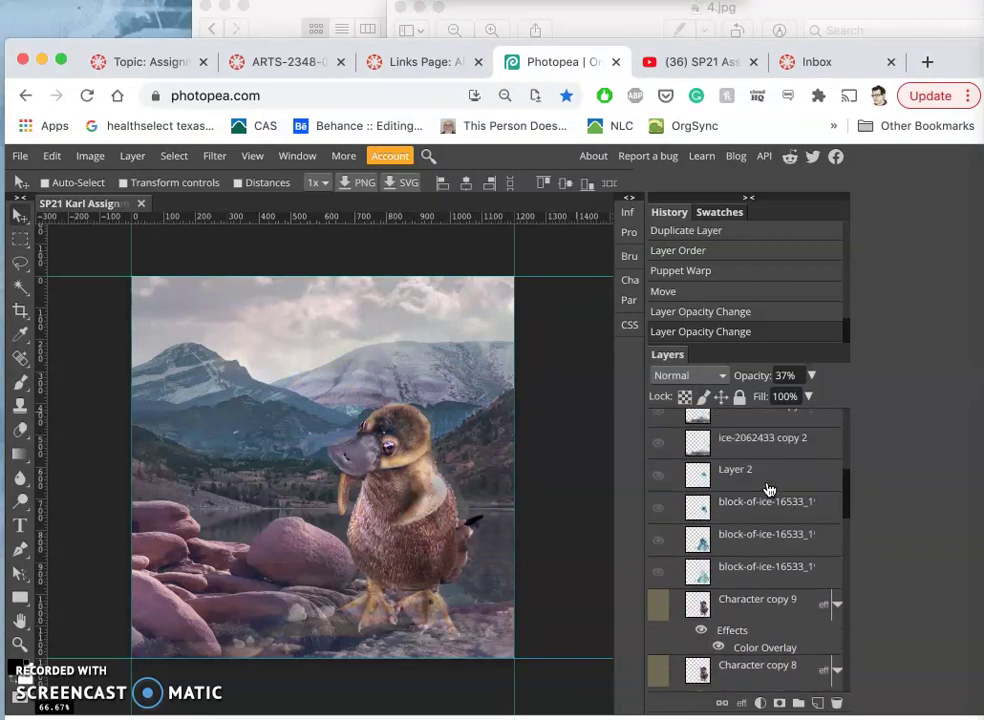
scroll(768, 489, "up", 8)
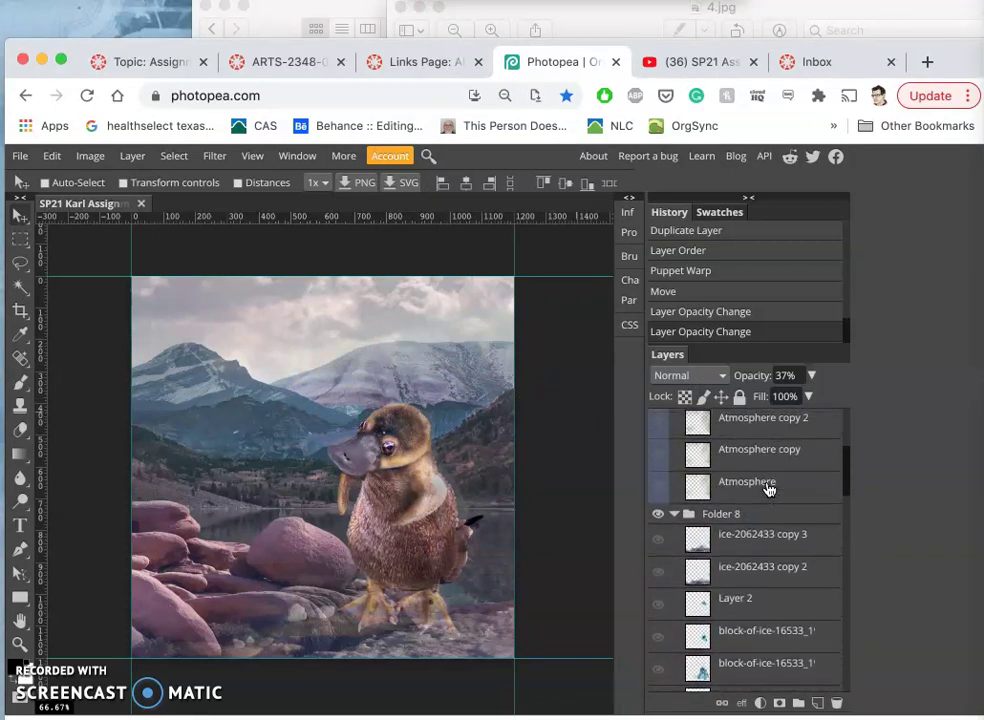
scroll(768, 489, "up", 1)
left_click_drag(655, 505, 657, 548)
left_click(657, 548)
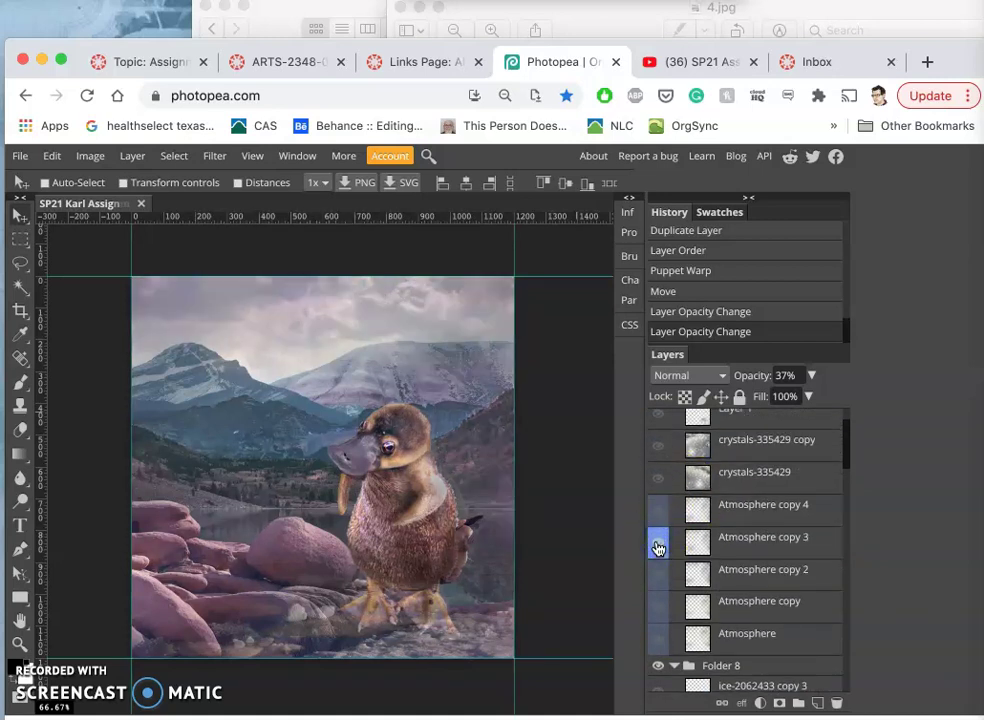
Step: Show the crystals-335429 layer and set its opacity to 63%, checking the scene against 4.jpg
scroll(753, 466, "up", 1)
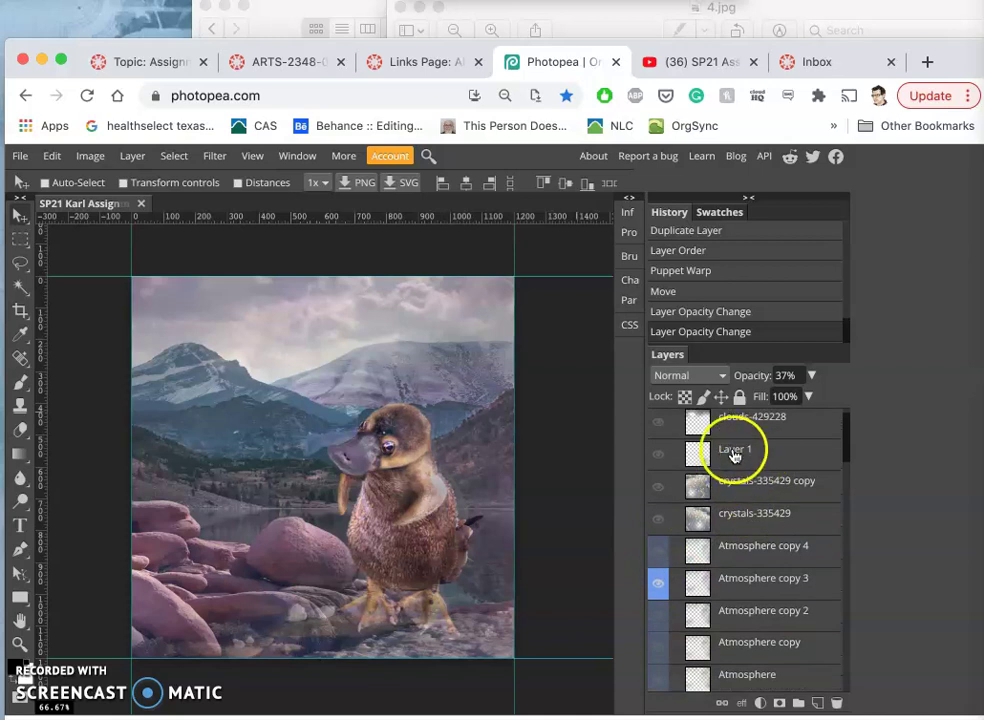
left_click(834, 12)
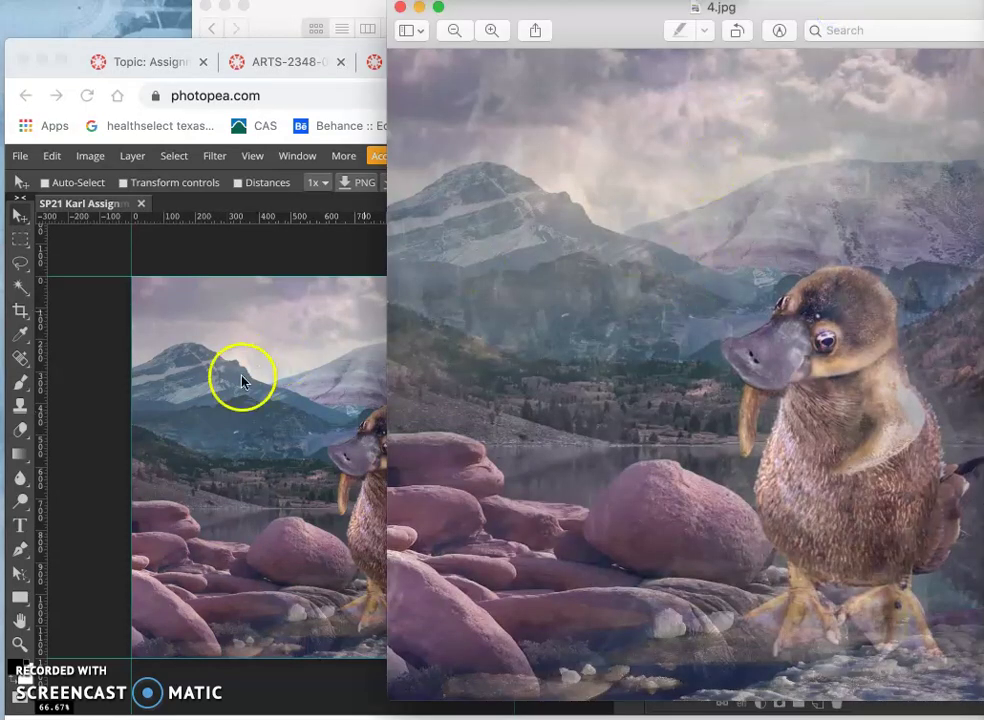
left_click(248, 373)
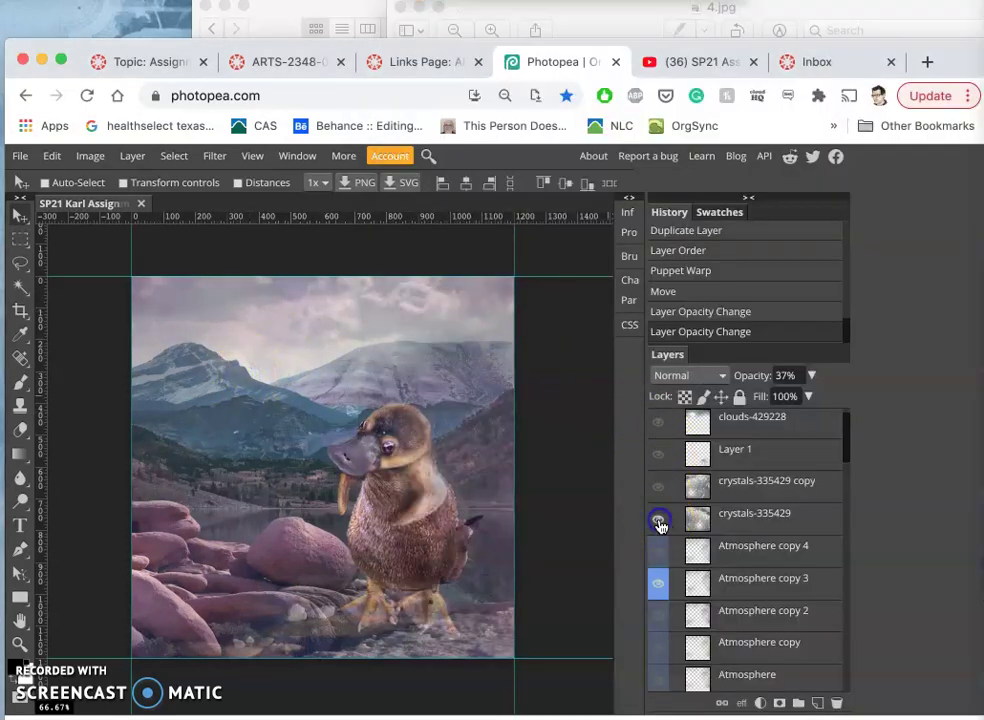
left_click(769, 516)
left_click(810, 375)
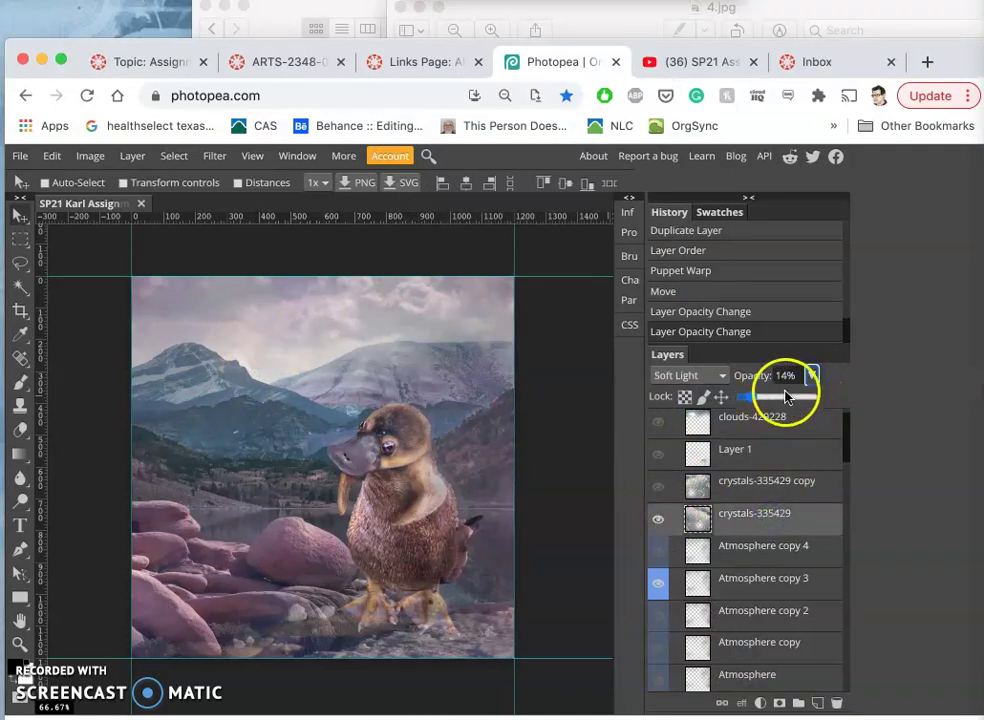
left_click(787, 396)
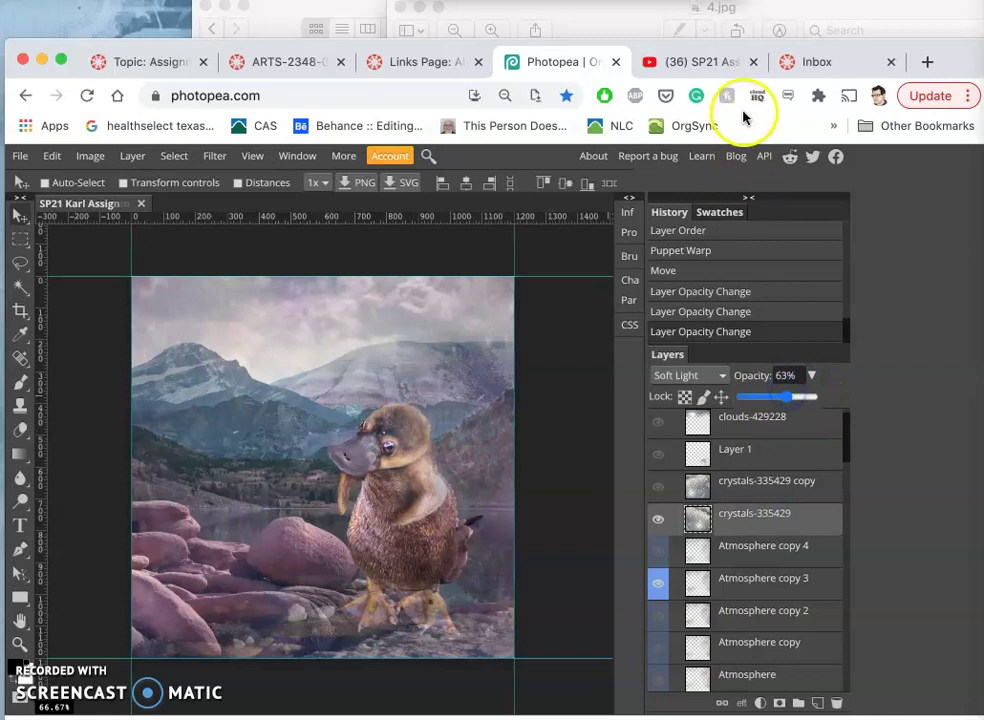
Step: Compare the scene with 4.jpg and select the clouds-429228 layer in Folder 6 to check its blend settings
left_click(771, 9)
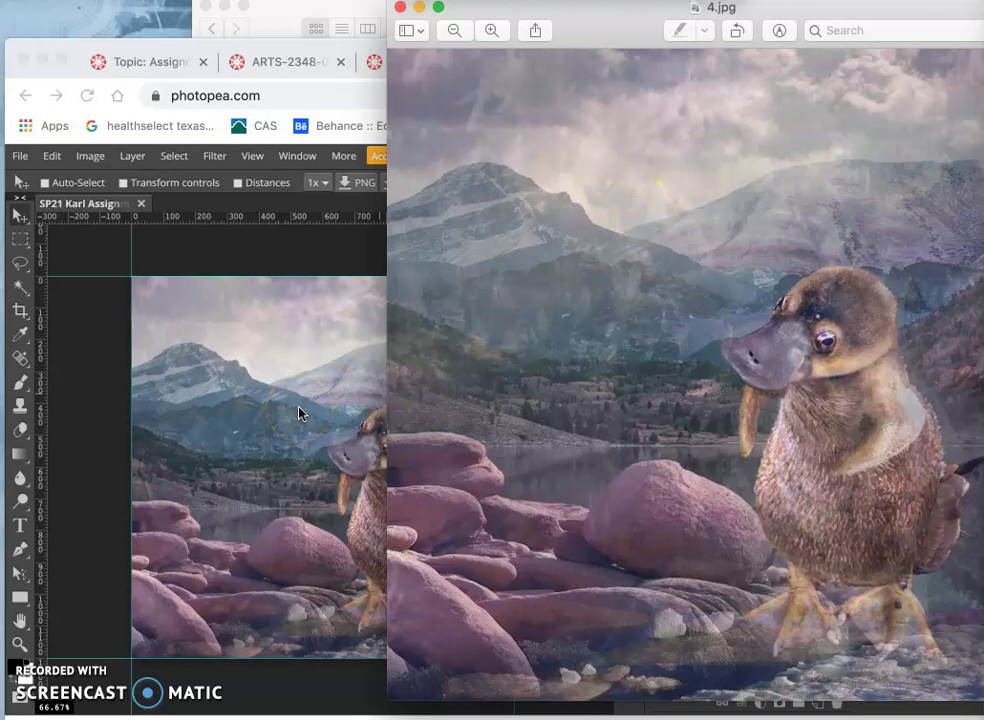
left_click(300, 408)
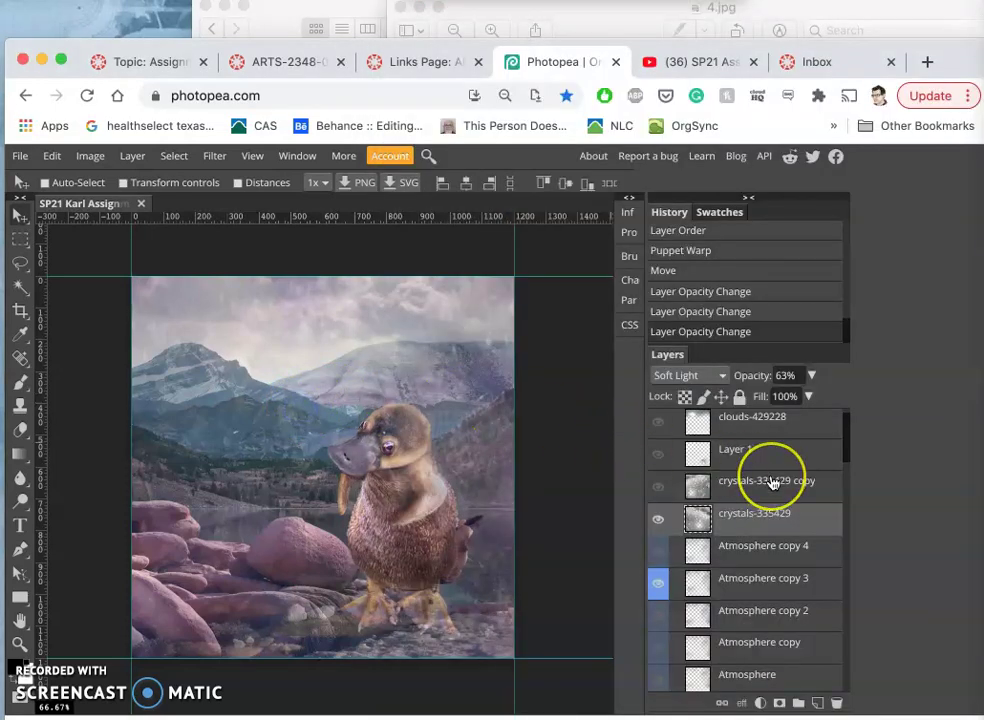
scroll(773, 483, "up", 1)
left_click(752, 450)
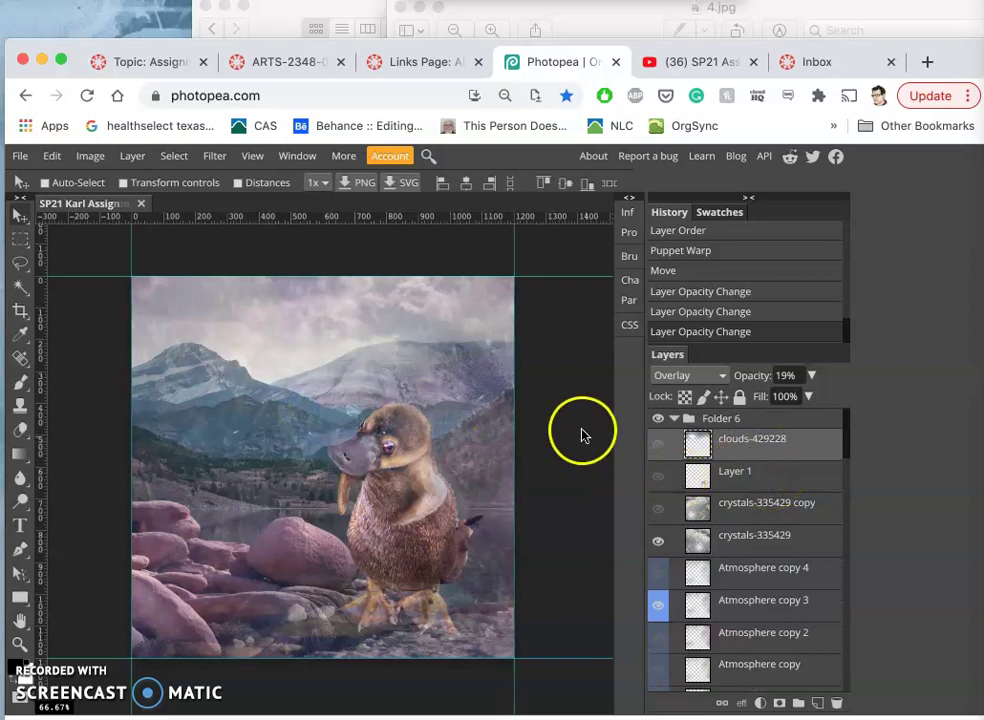
Step: Duplicate the Character copy 3 and Char Shadow copy 3 layers together
scroll(785, 622, "down", 12)
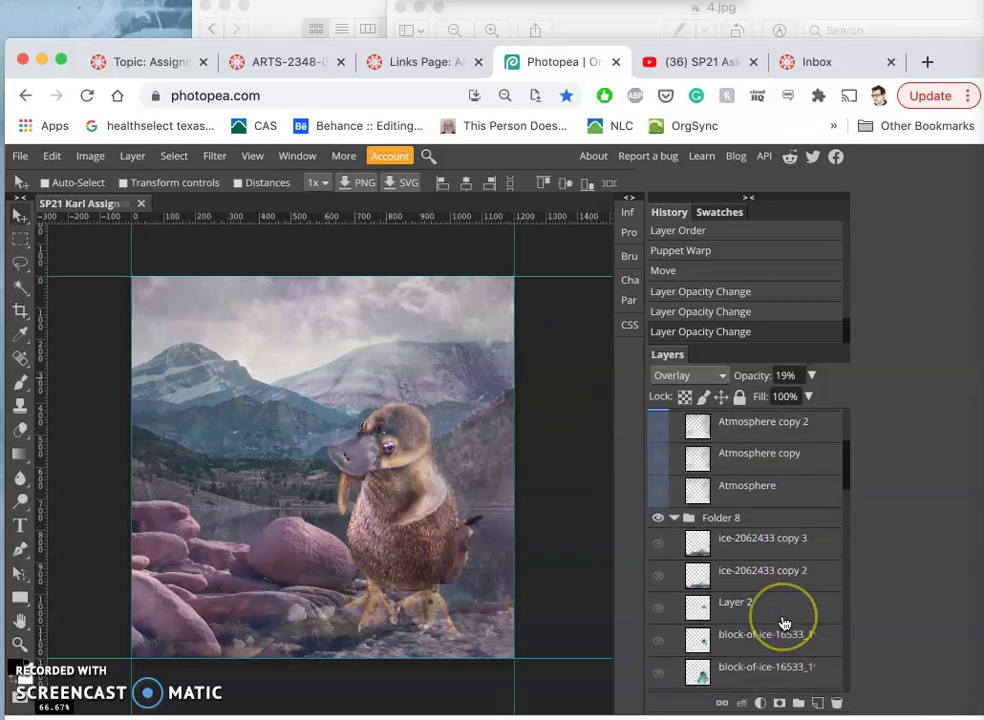
scroll(785, 622, "down", 10)
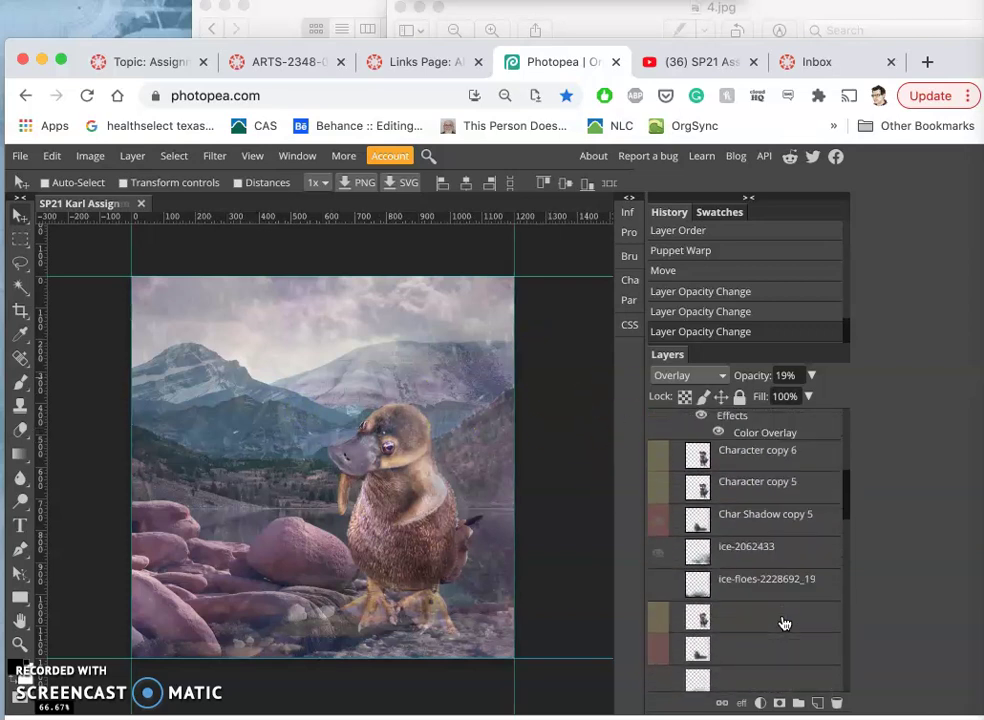
scroll(785, 622, "down", 1)
left_click(790, 596)
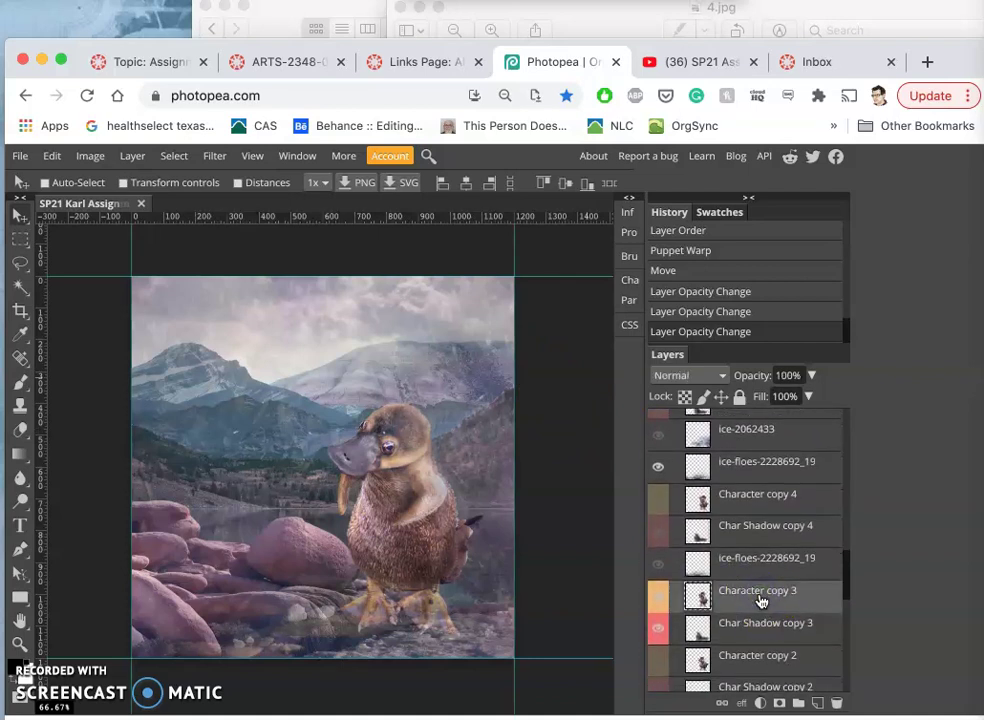
left_click(740, 630)
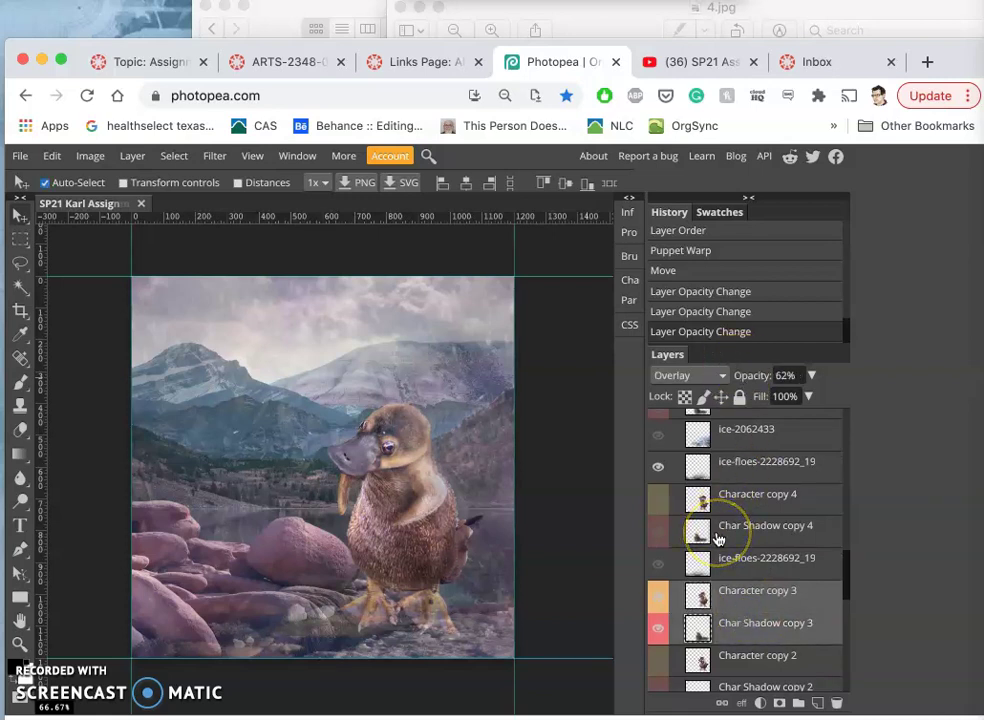
key("ctrl+j")
Step: Hide the original Character copy 3 and Char Shadow copy 3 layers and shift the duplicated shadow slightly left and up
left_click(659, 658)
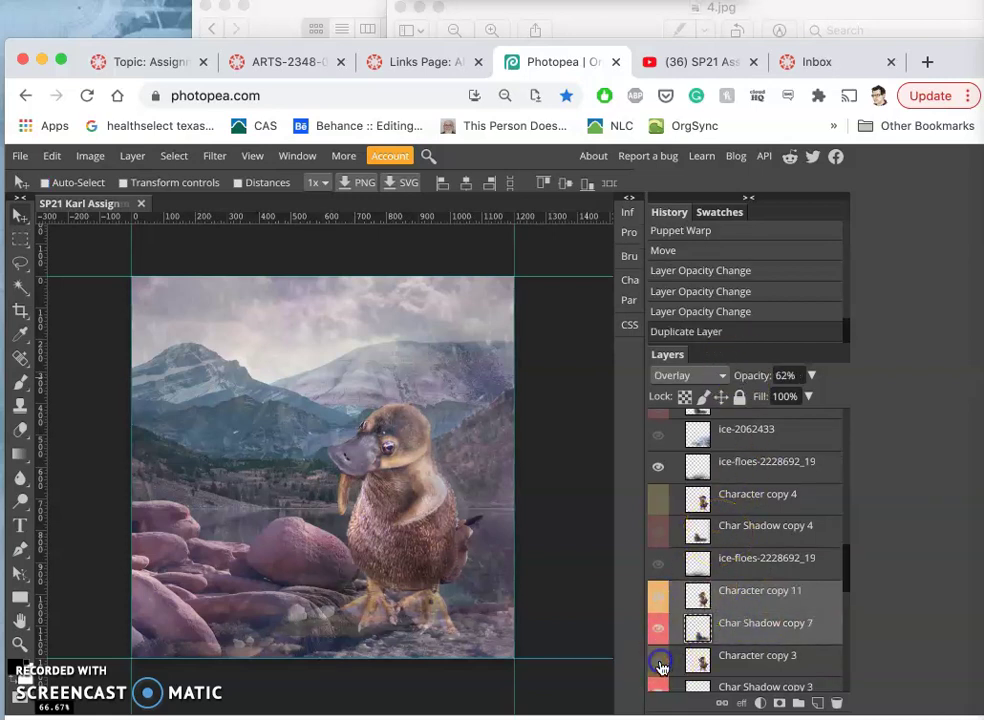
left_click(660, 688)
left_click(716, 625)
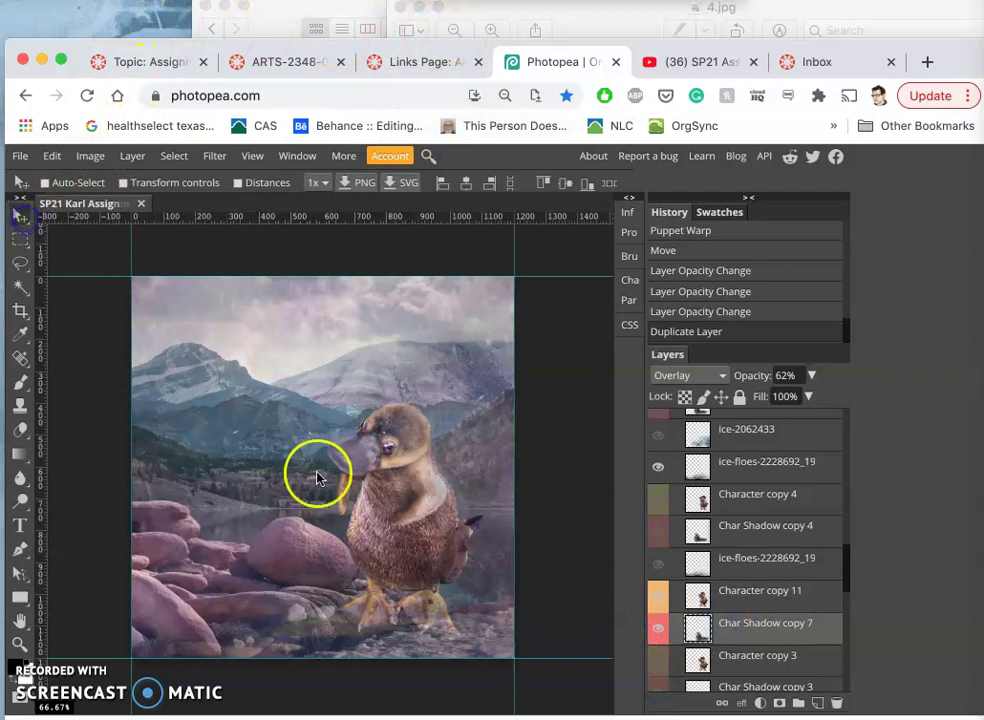
left_click_drag(352, 630, 331, 623)
Step: Start a Puppet Warp on the Character copy 11 layer and place pins on both feet, the tail and the bill
left_click(715, 594)
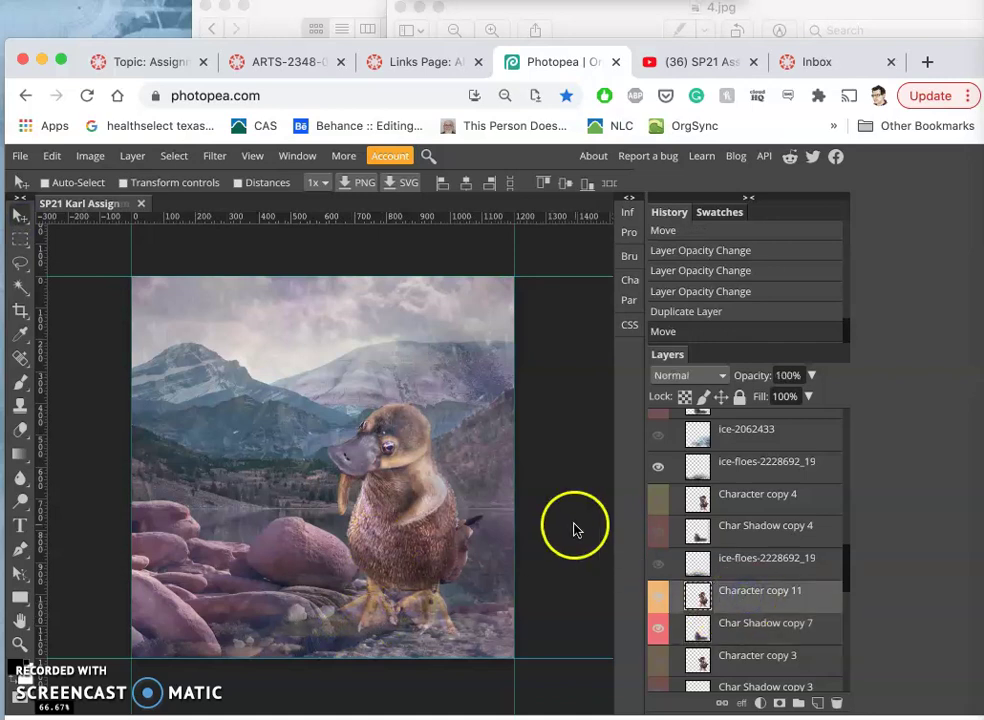
left_click(50, 156)
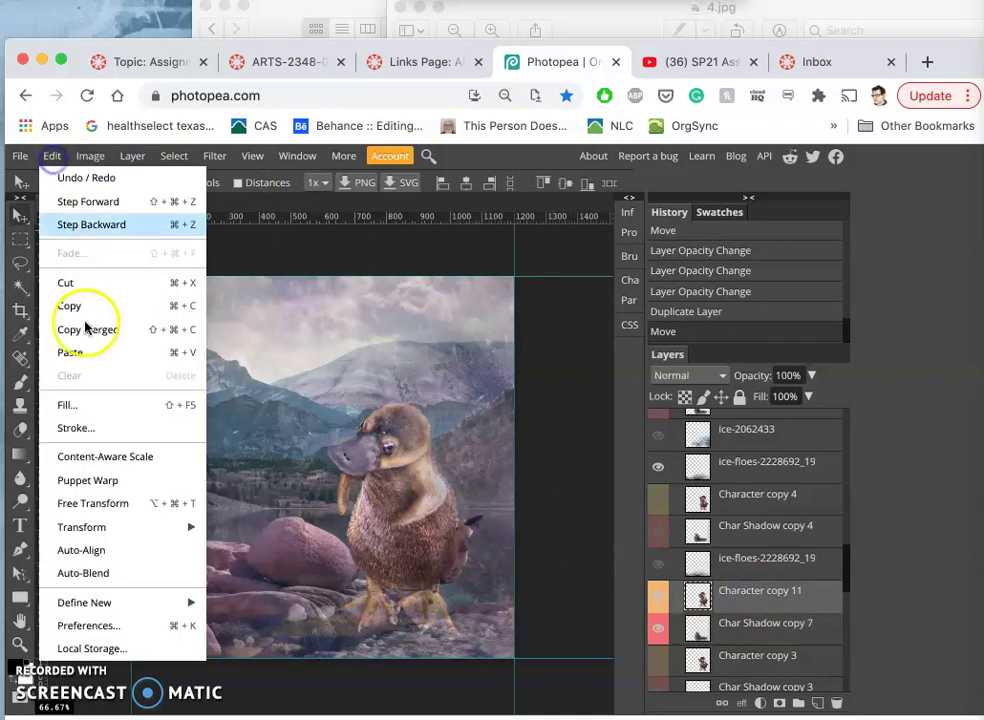
left_click(90, 480)
left_click(369, 616)
left_click(437, 622)
left_click(470, 533)
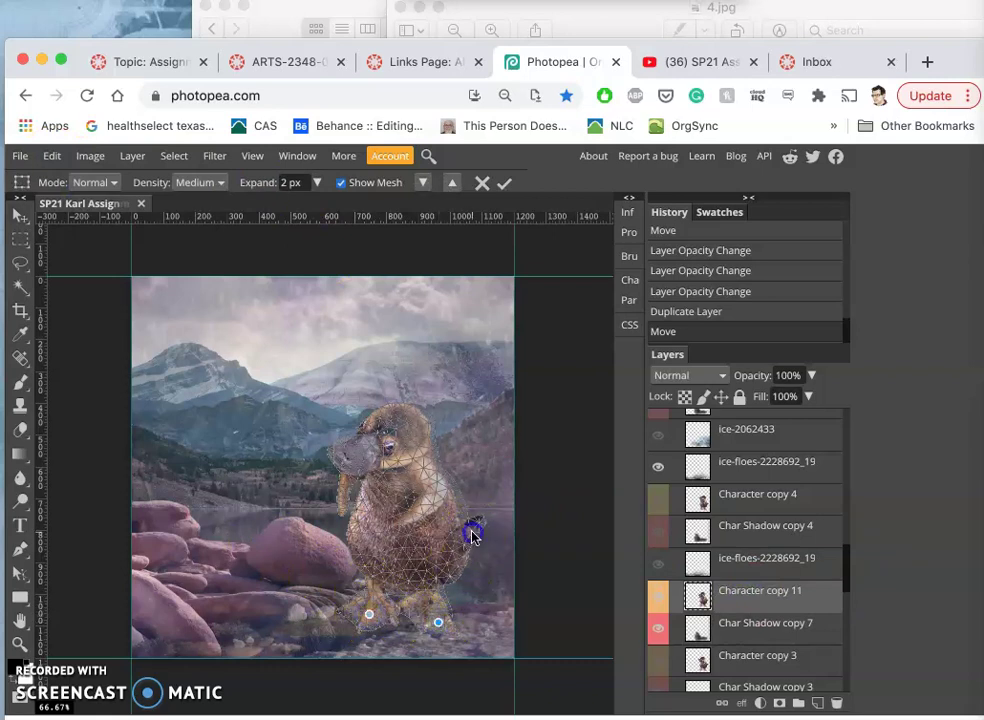
left_click(344, 460)
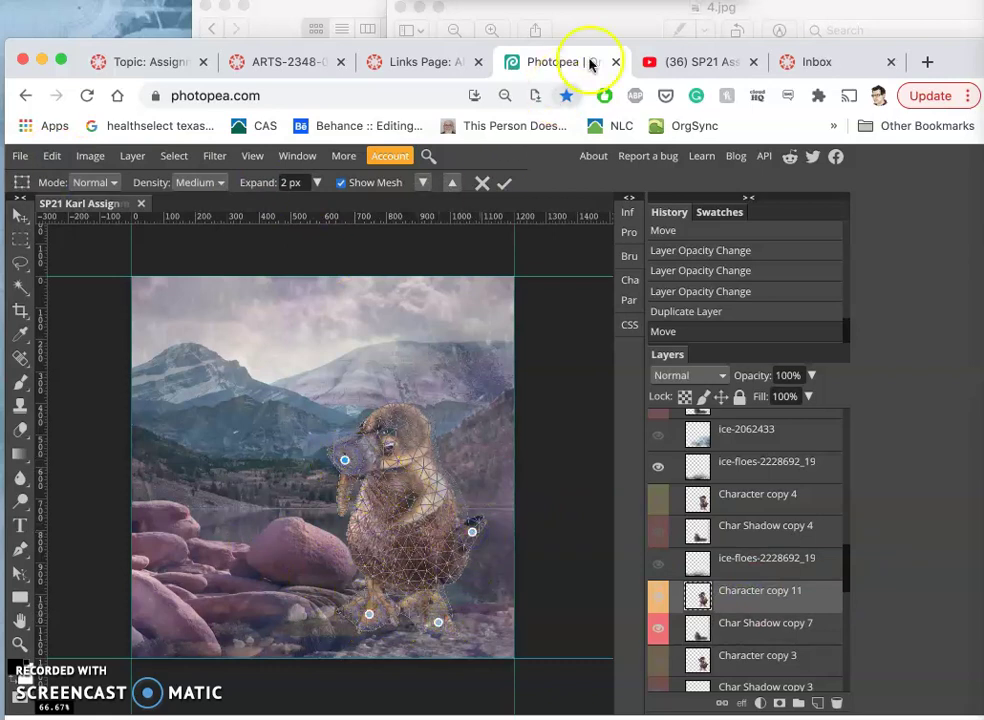
Step: Check the next keyframe images in the Keyframes folder and add warp pins at the platypus's shoulder, chest and hanging arm
left_click(286, 18)
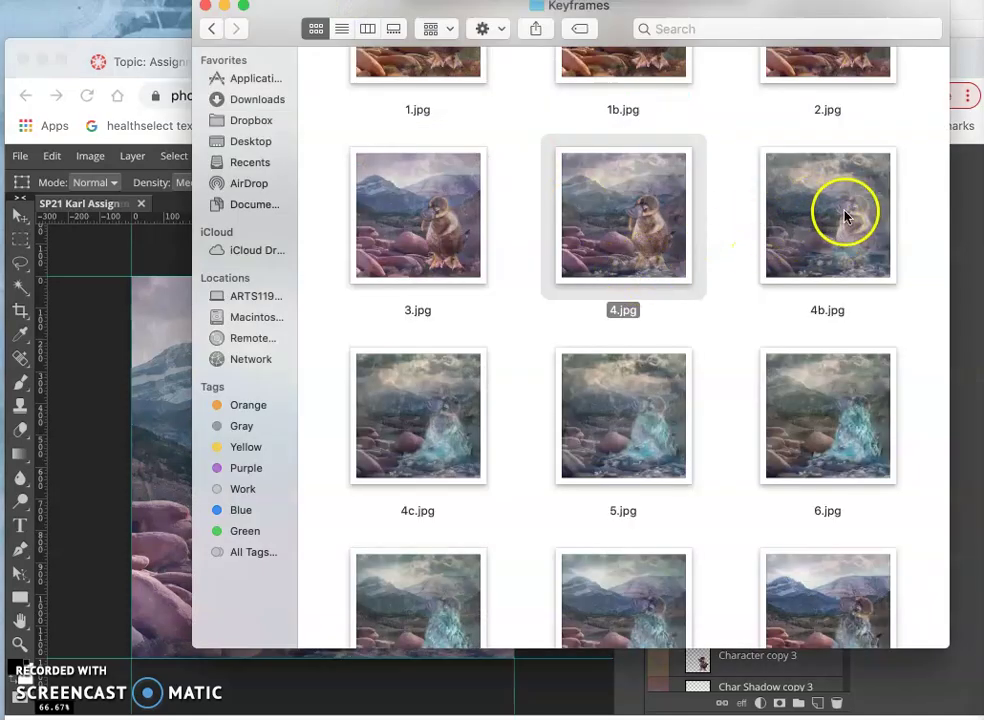
left_click(156, 413)
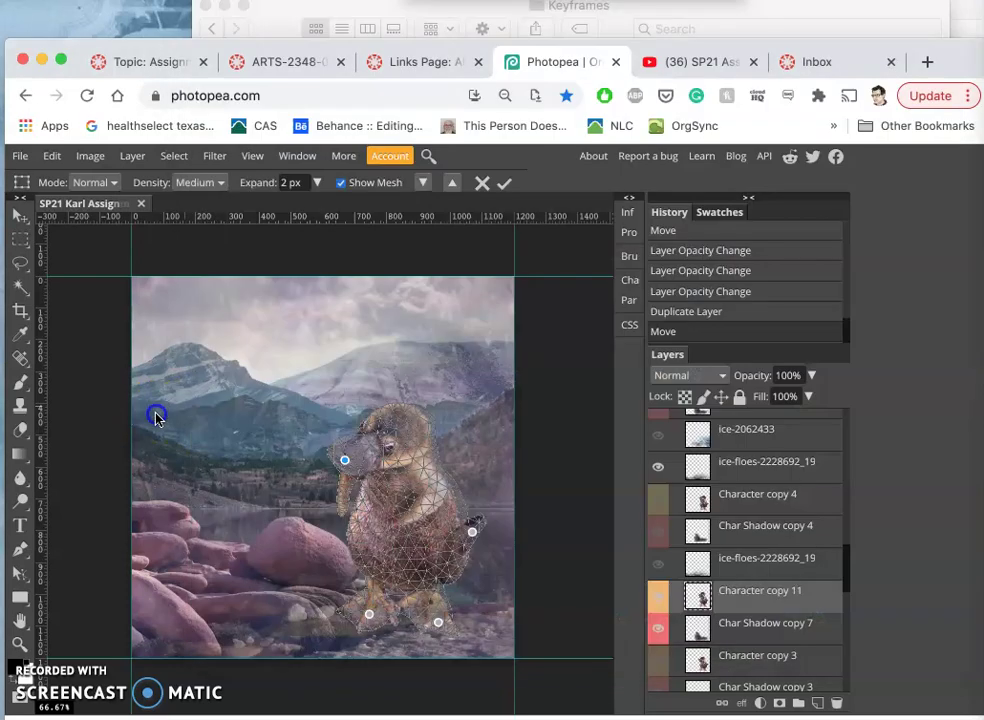
left_click(438, 473)
left_click(354, 512)
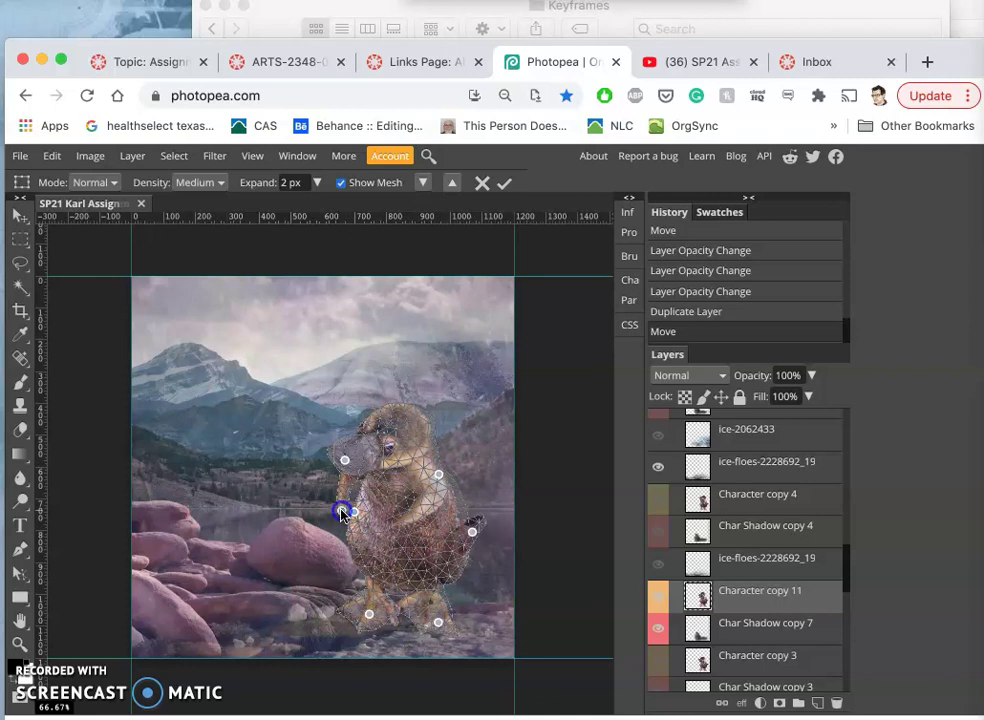
Step: Nudge the bill pin slightly inward and the shoulder pin slightly outward and down to pose the platypus's head and back
left_click(343, 458)
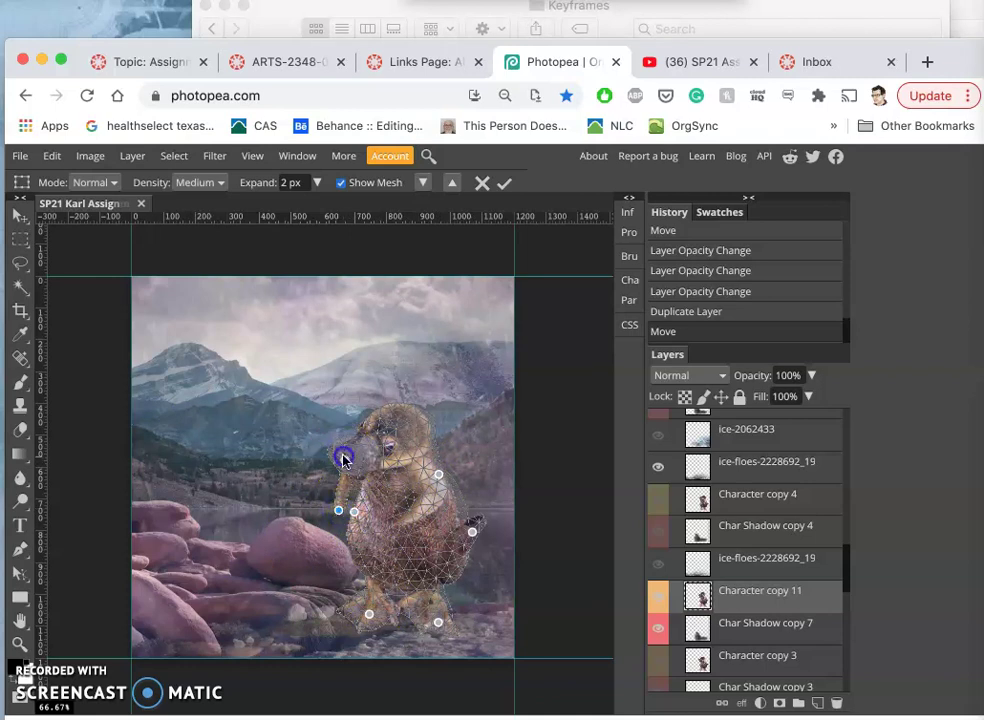
left_click_drag(344, 459, 346, 459)
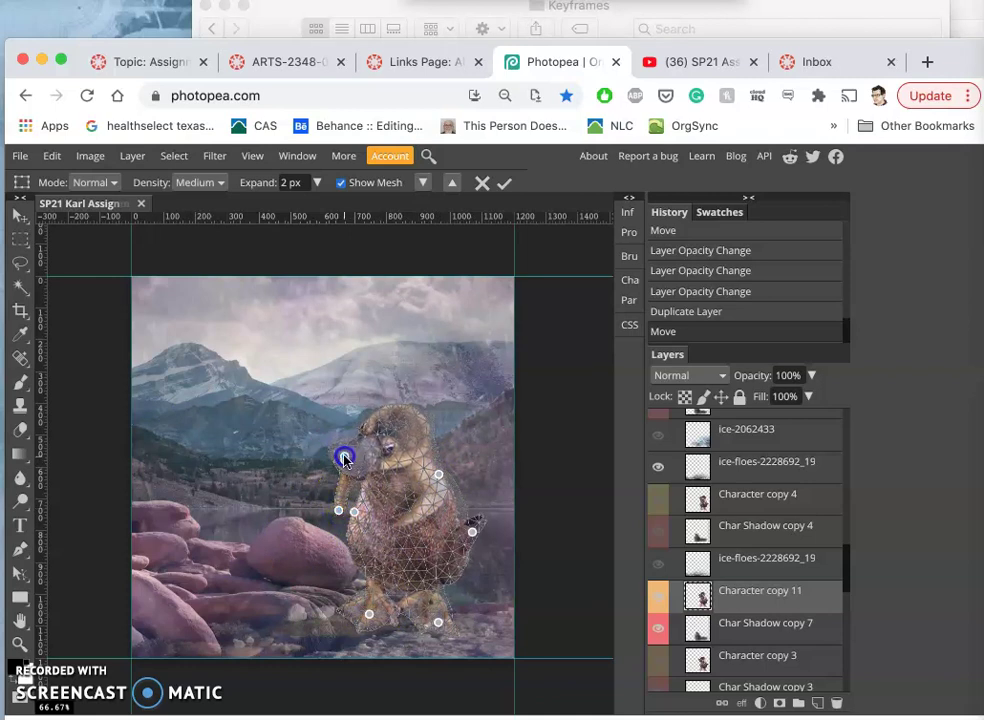
left_click(439, 473)
left_click_drag(444, 478, 446, 481)
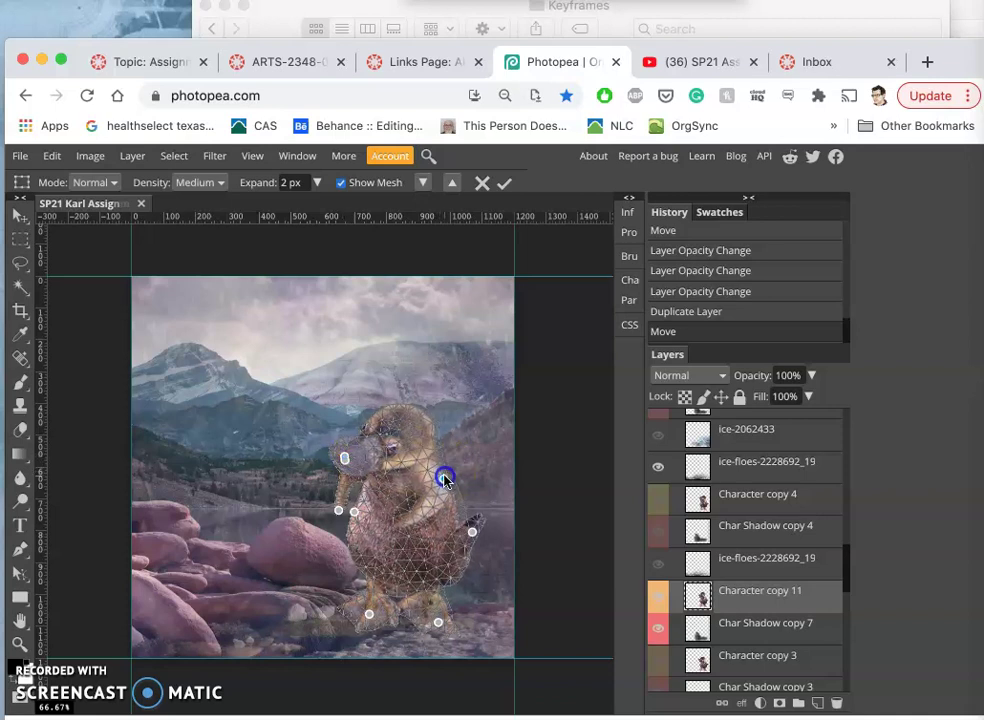
left_click(344, 458)
left_click_drag(343, 457, 345, 462)
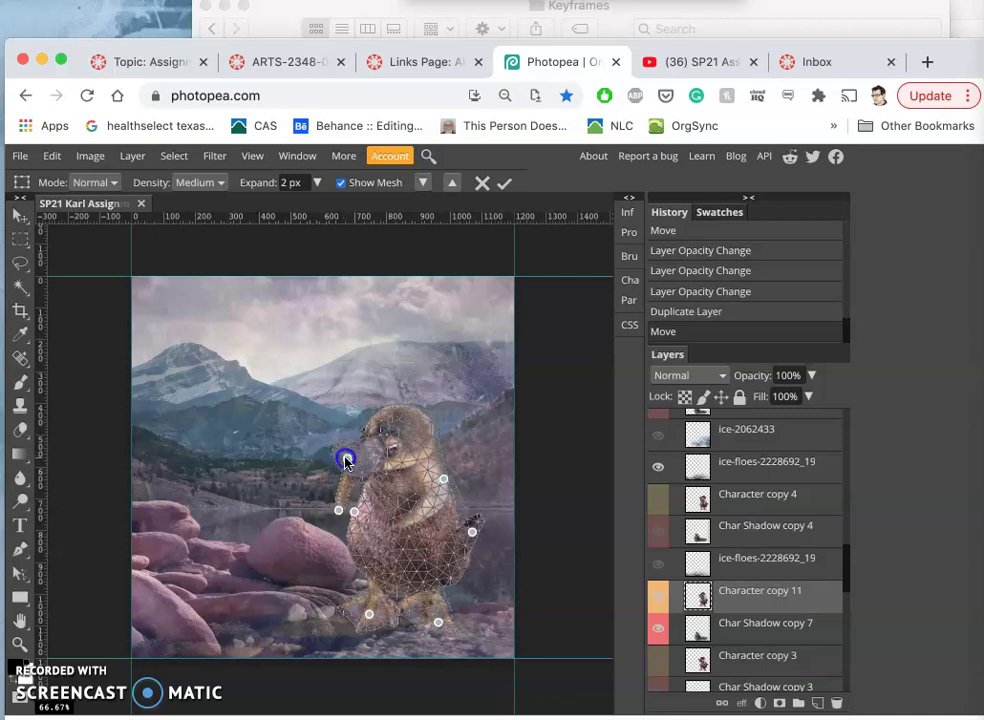
Step: Adjust the tail pin and the foot pin below it slightly, and apply the Puppet Warp to Character copy 11
left_click(472, 531)
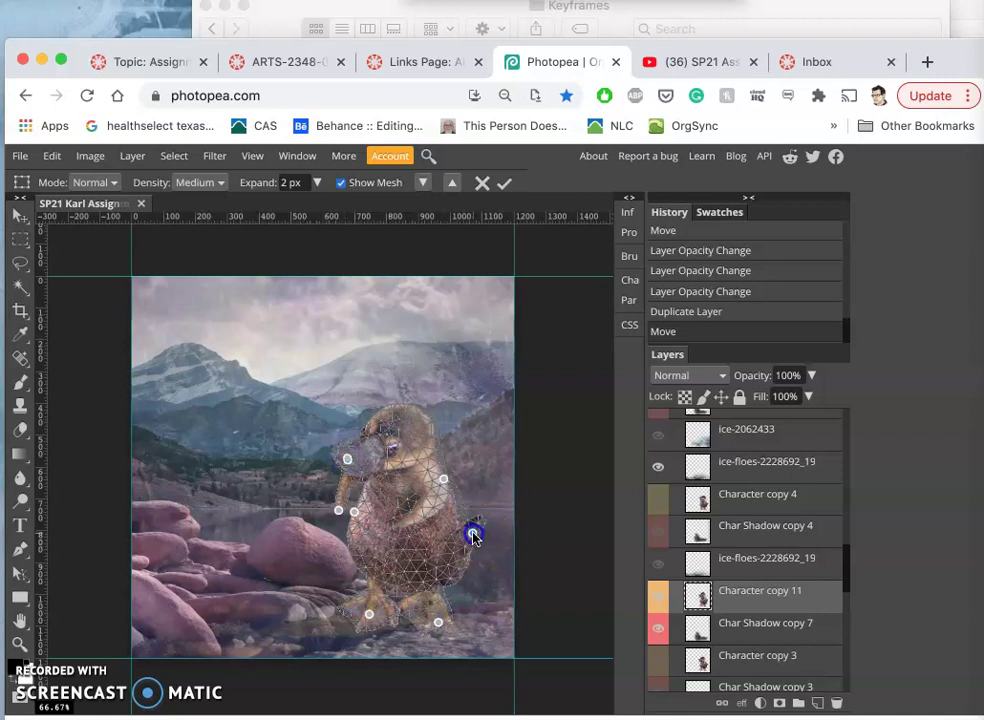
left_click(438, 622)
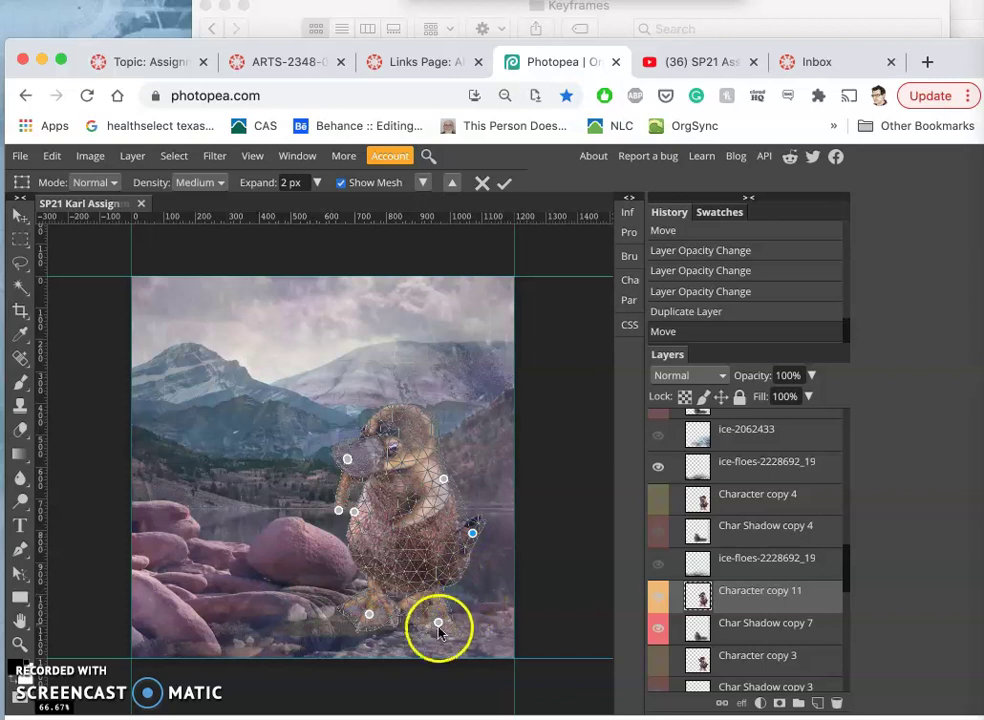
left_click_drag(438, 622, 443, 630)
key("Return")
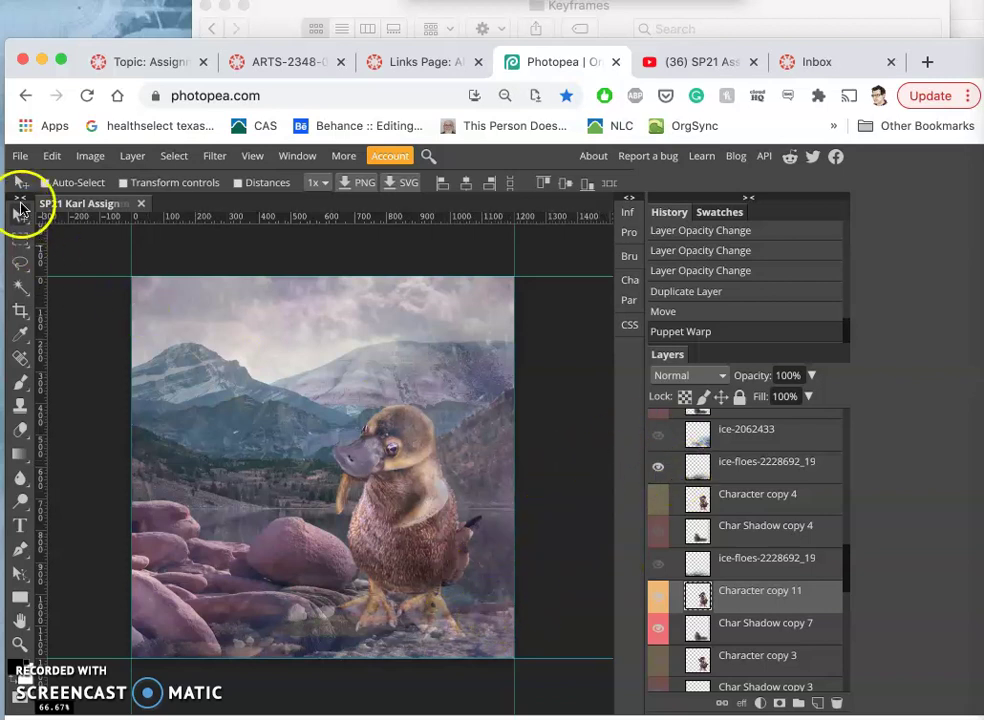
Step: Export the composition as a 1200 × 1200 px JPG at 70% quality
left_click(20, 156)
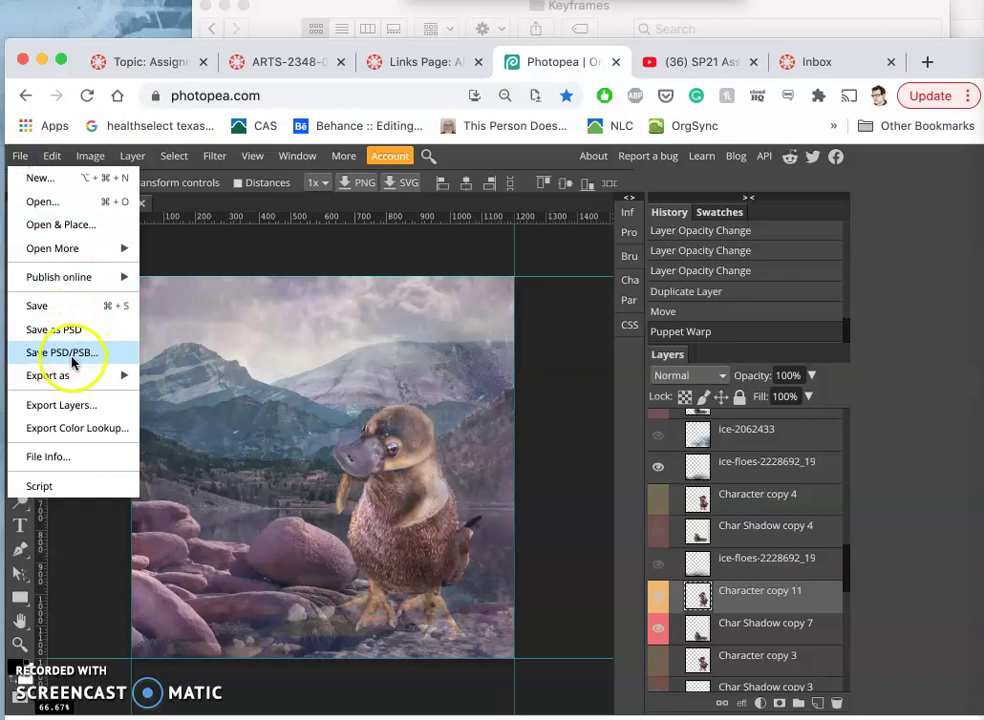
mouse_move(70, 377)
left_click(189, 396)
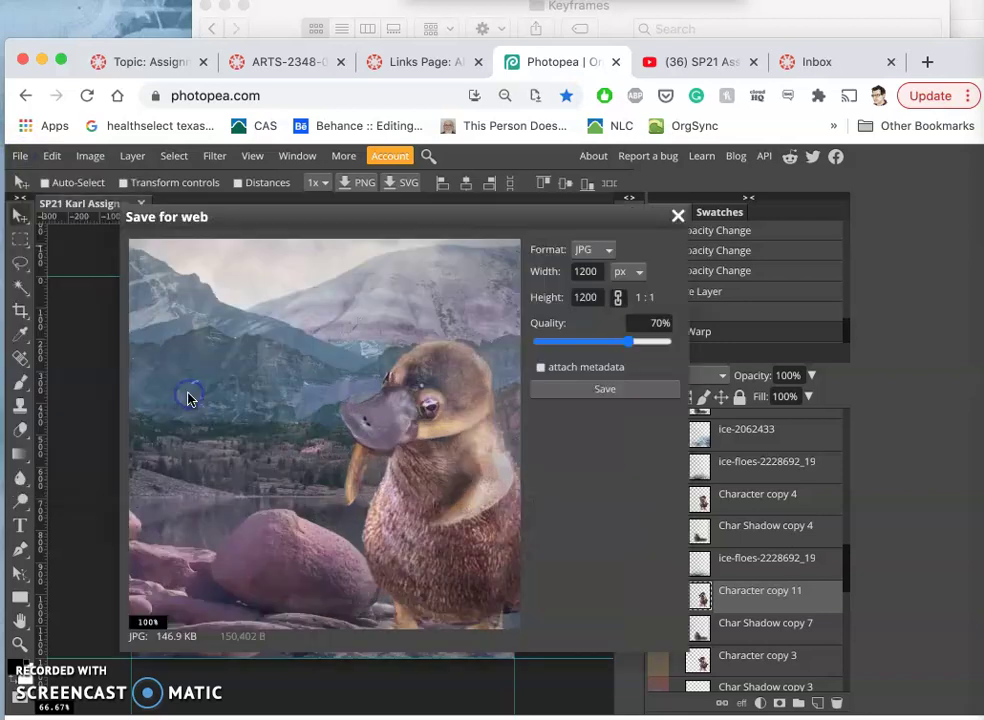
left_click(576, 390)
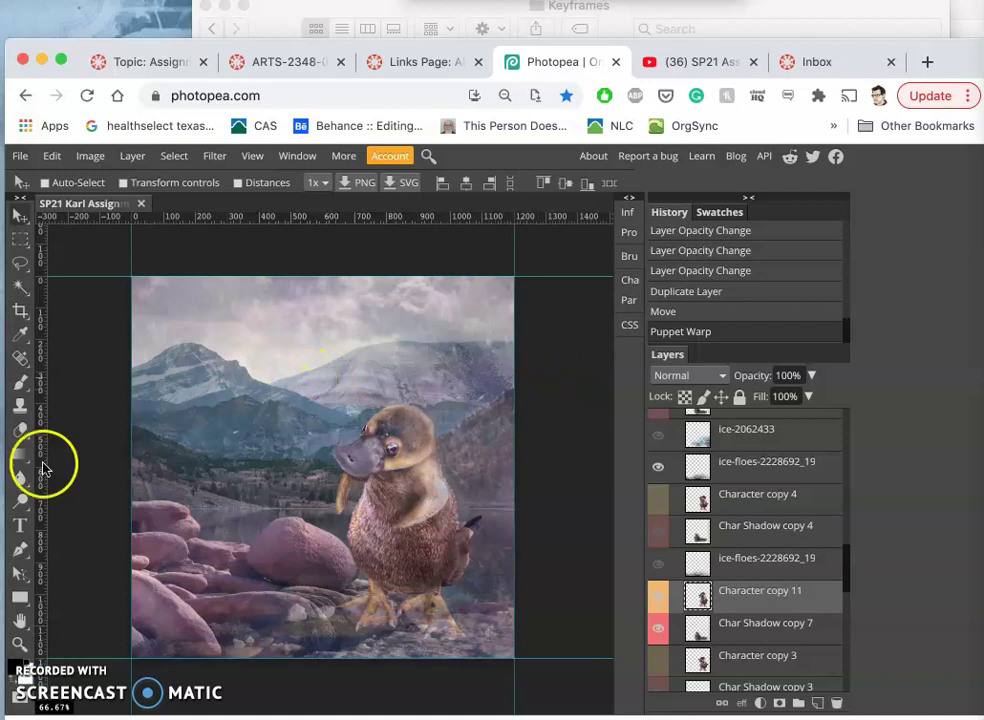
Step: Open the Downloads folder in Finder and rename the exported keyframe image as 4b
mouse_move(3, 505)
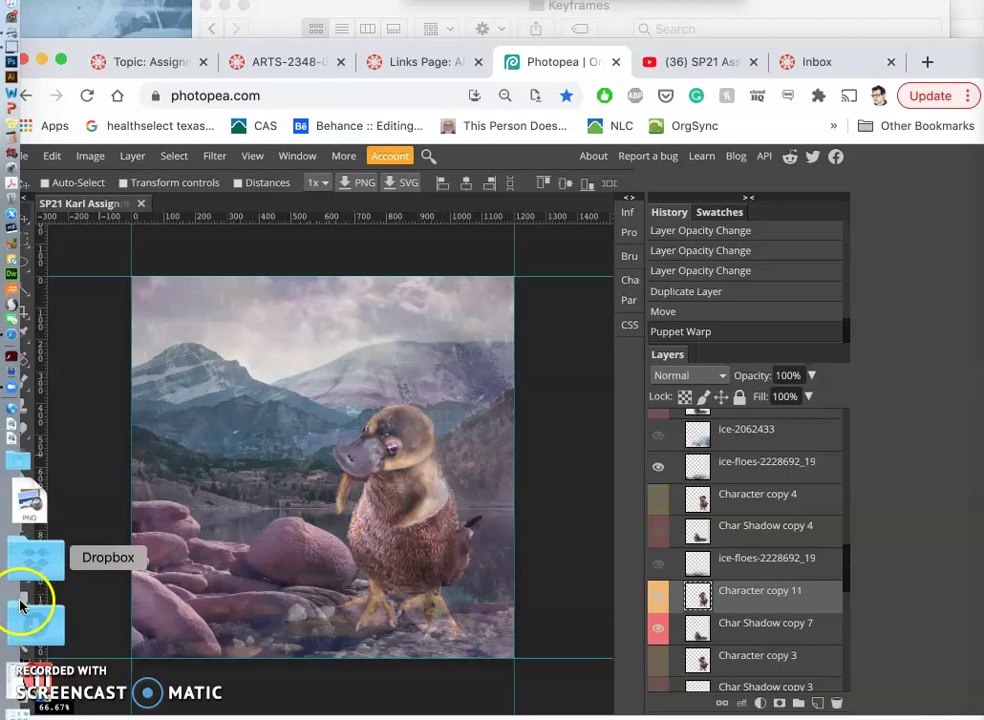
left_click(23, 600)
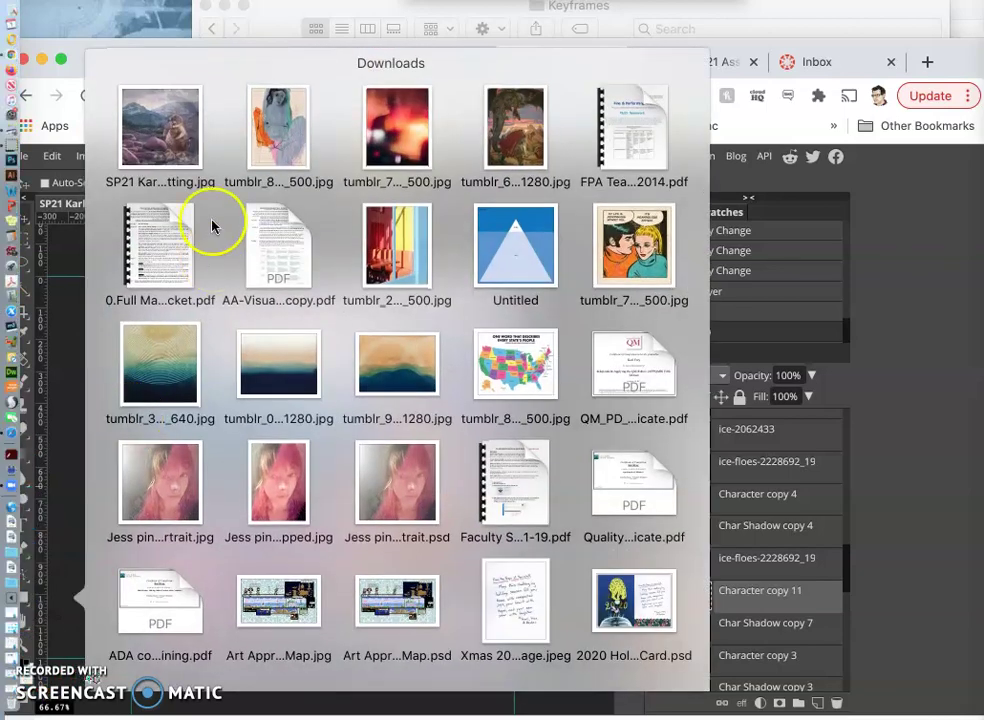
scroll(620, 560, "down", 5)
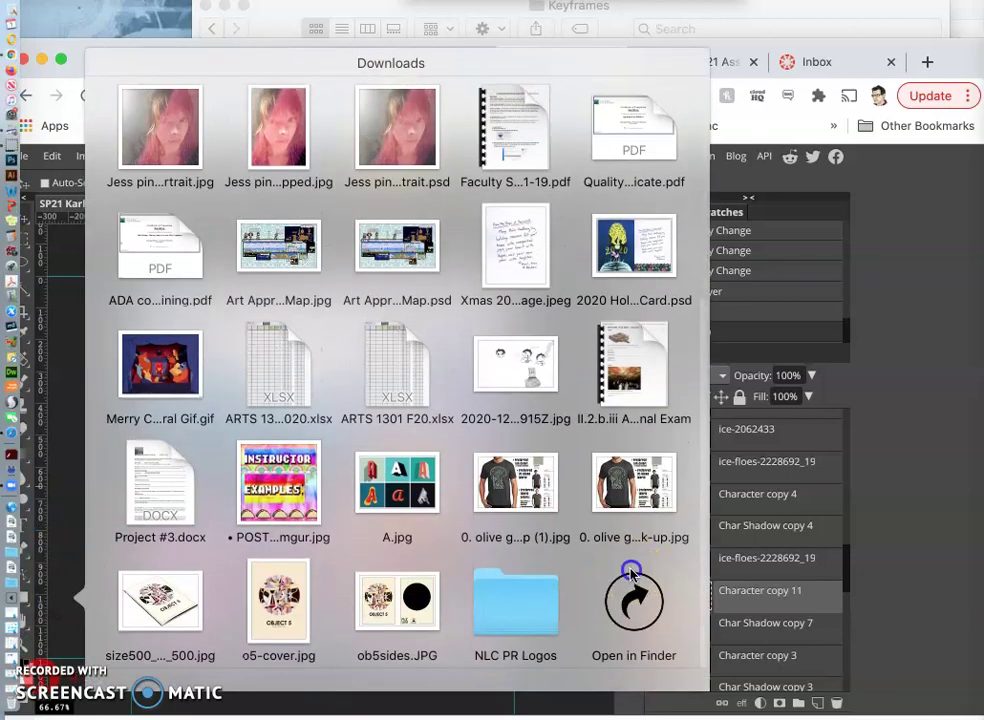
left_click(633, 565)
left_click(352, 417)
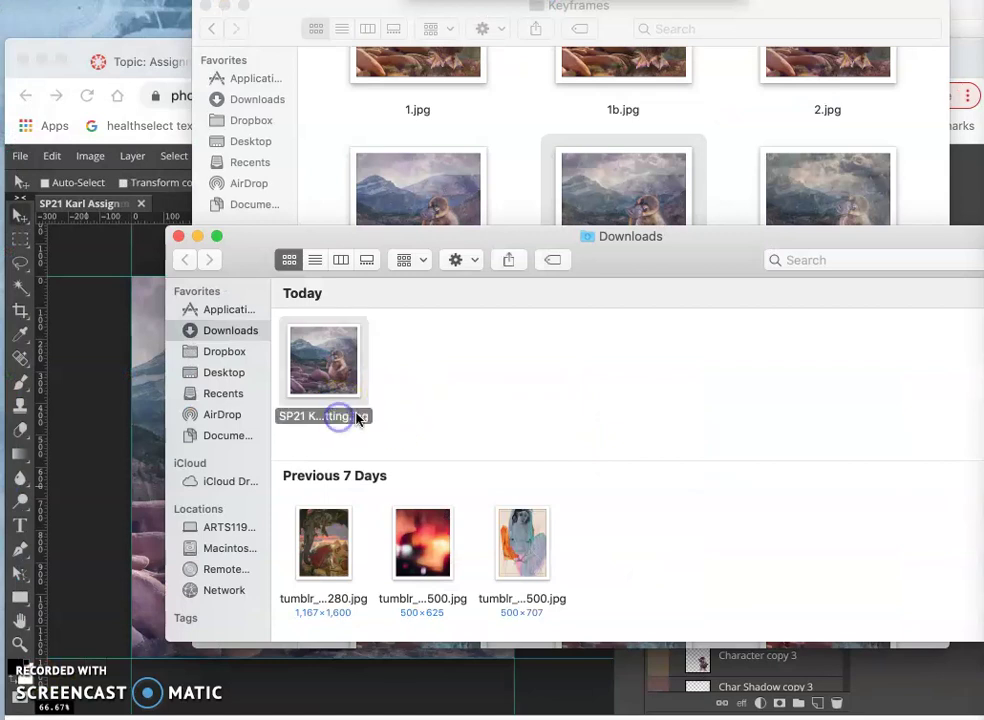
left_click(346, 418)
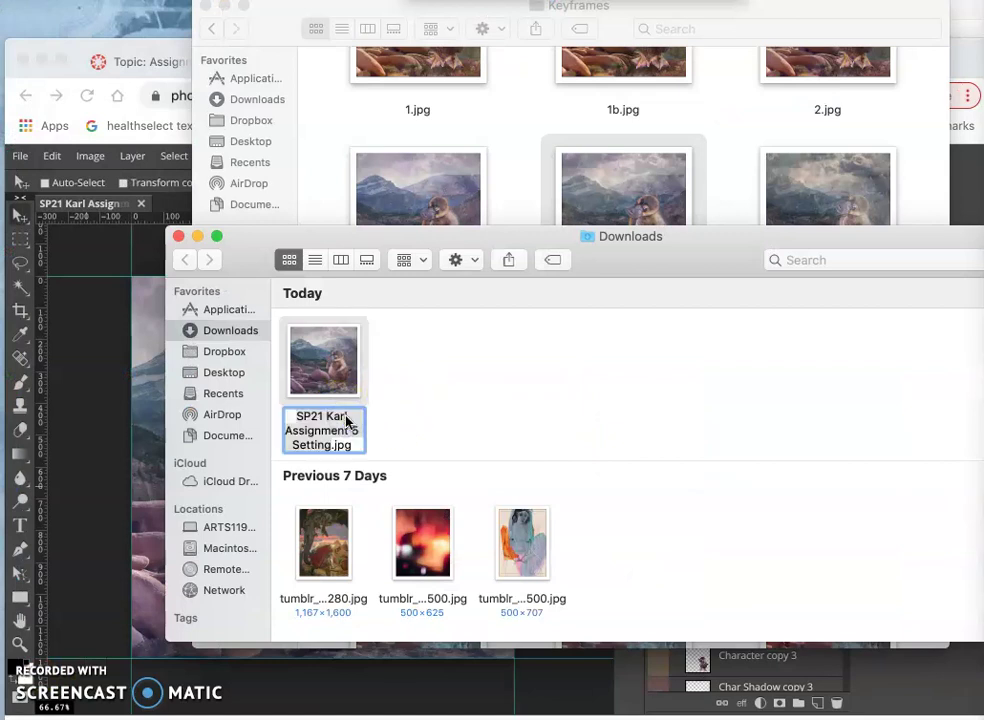
type("4b")
left_click(365, 362)
Step: Rename the exported image as 4a.jpg and move it into the Keyframes folder without replacing the existing 4b.jpg
left_click_drag(336, 329, 521, 168)
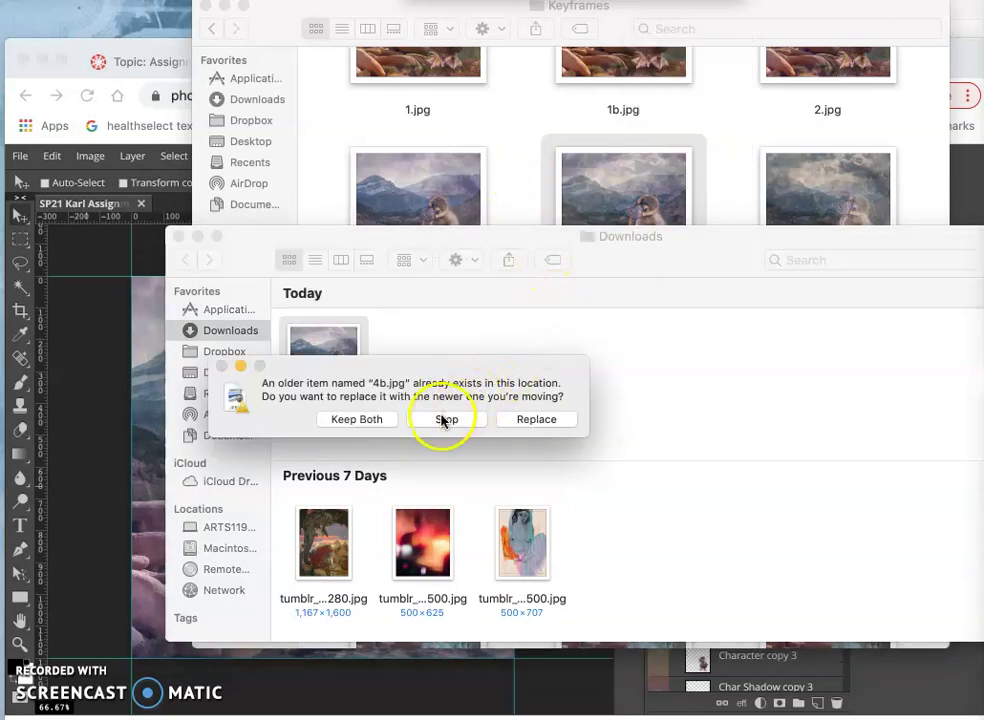
left_click(446, 419)
scroll(650, 176, "down", 3)
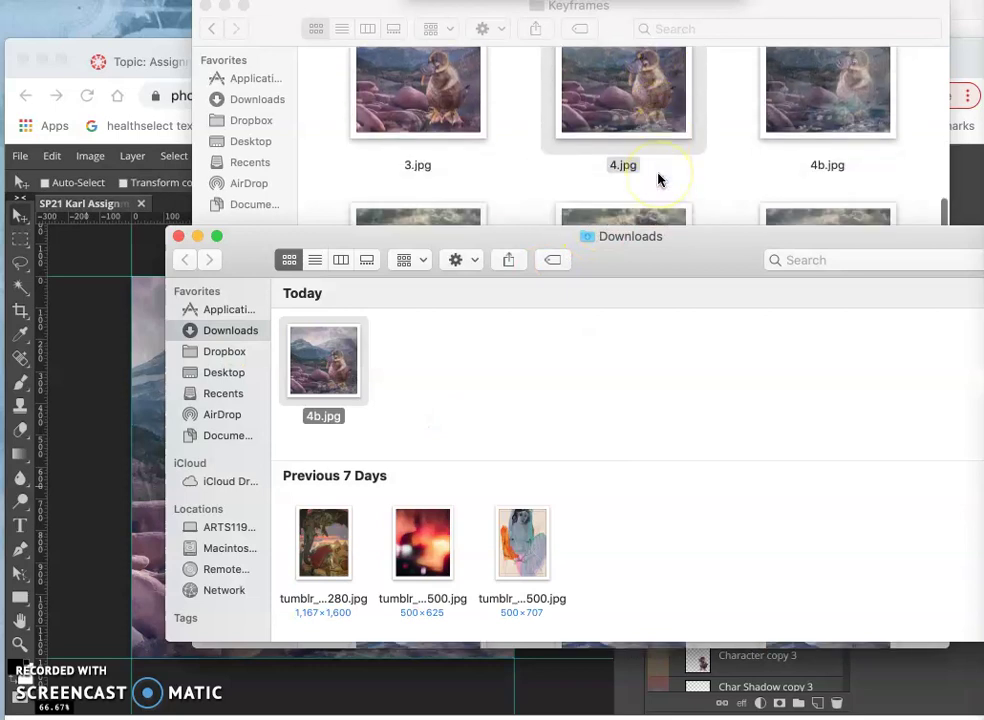
left_click_drag(402, 373, 346, 421)
left_click(334, 419)
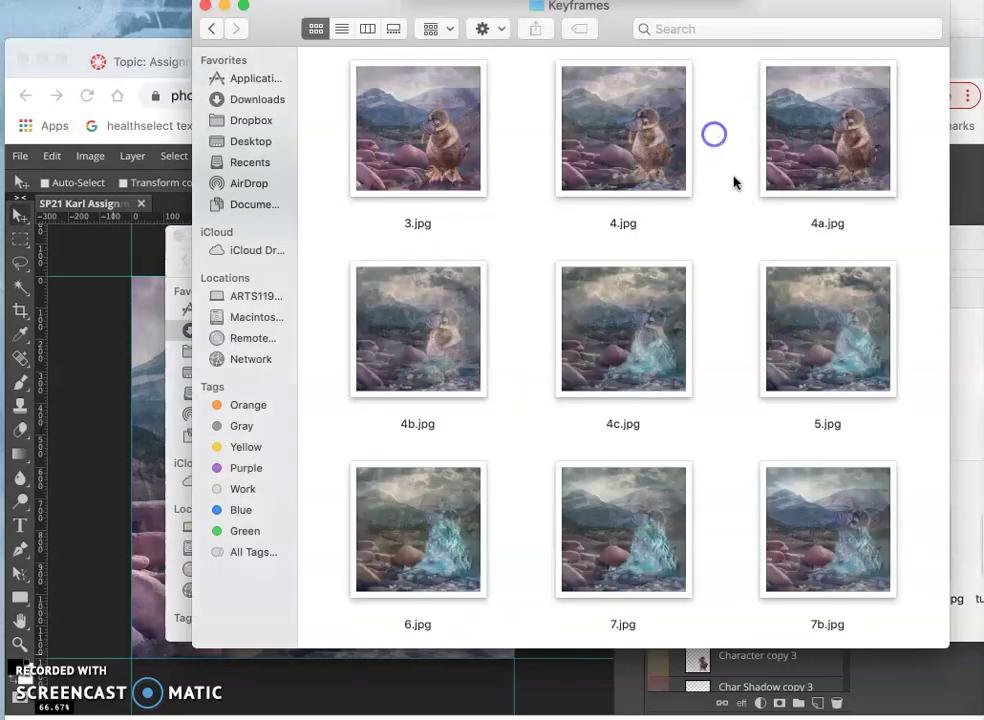
left_click(727, 266)
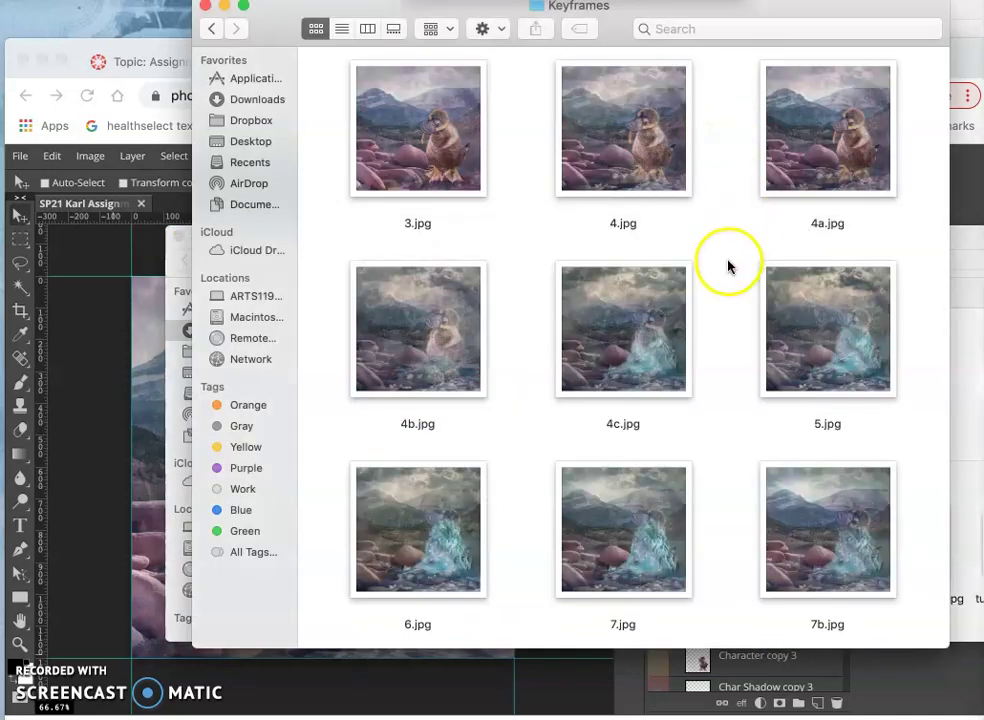
Step: Duplicate 1.jpg in the Keyframes folder and rename the copy as 1c.jpg
scroll(691, 300, "up", 2)
scroll(691, 303, "up", 2)
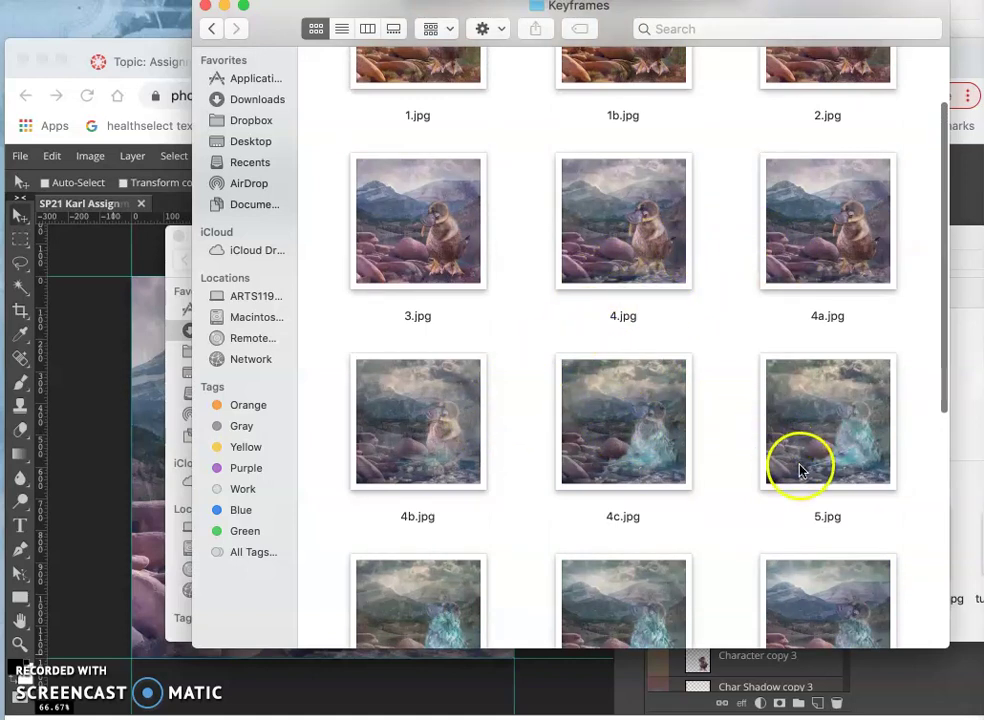
scroll(700, 340, "up", 3)
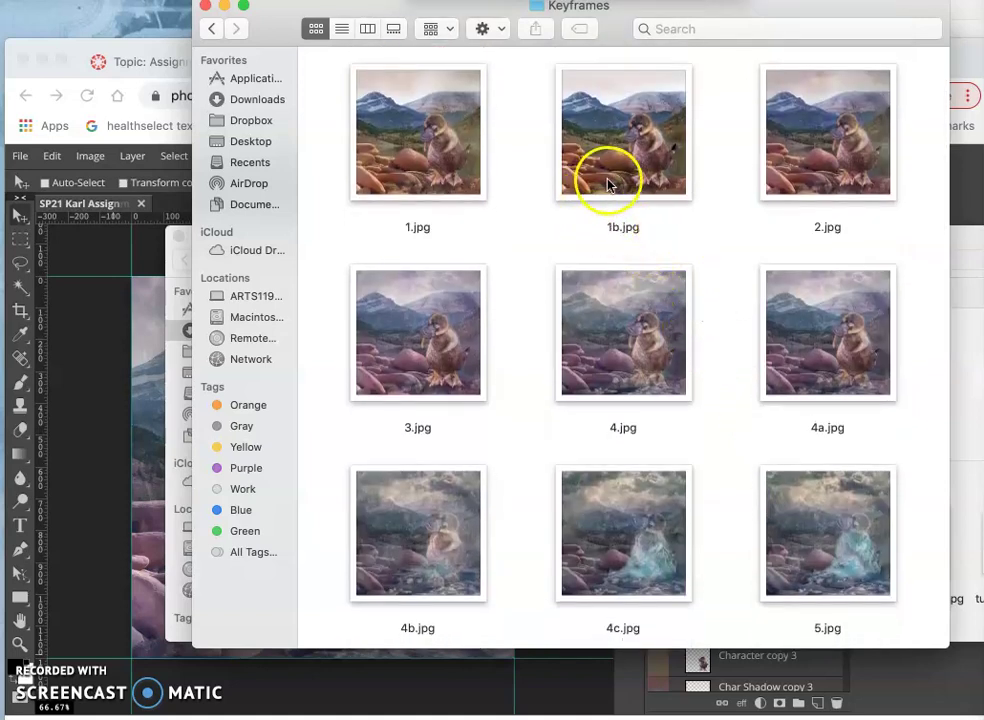
left_click(447, 185)
right_click(448, 185)
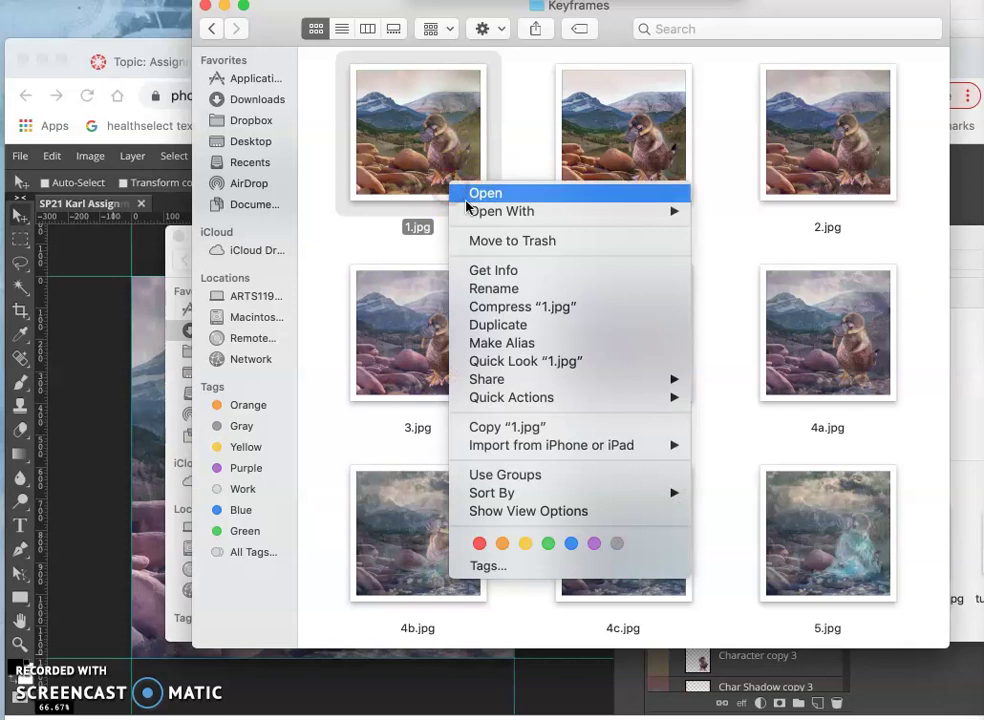
left_click(494, 324)
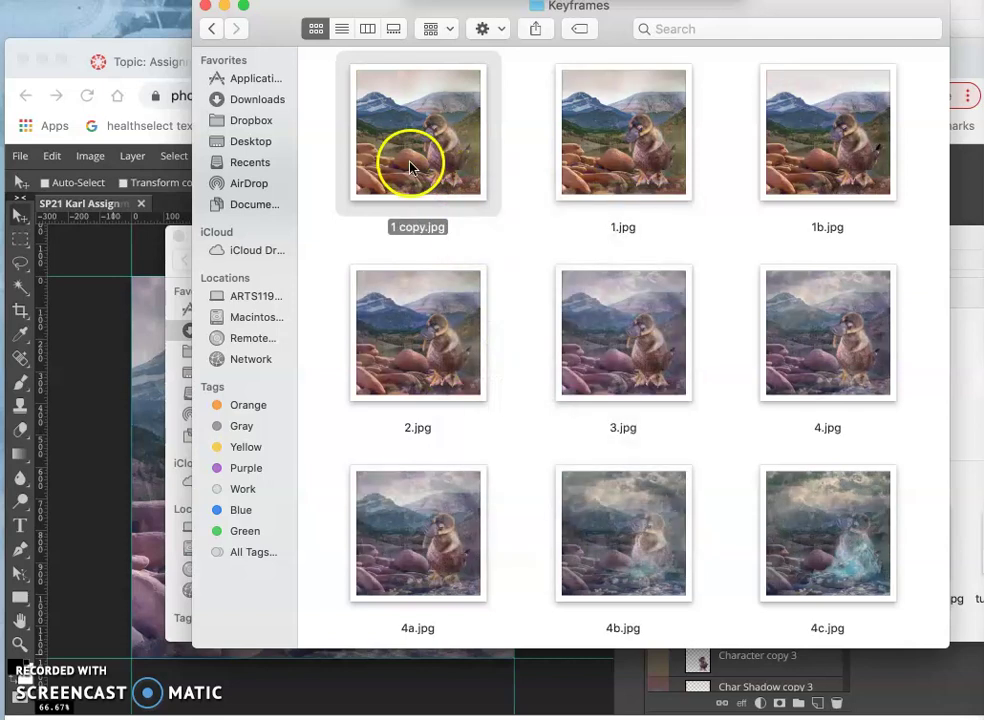
left_click(415, 228)
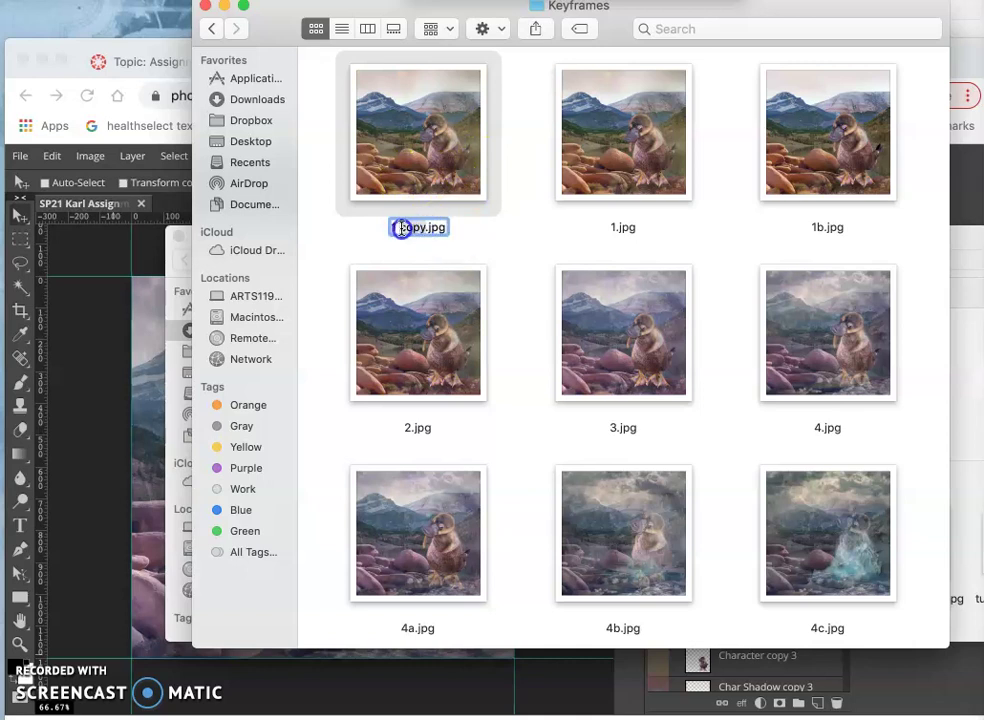
type("1c")
key("Return")
left_click(463, 213)
left_click(421, 167)
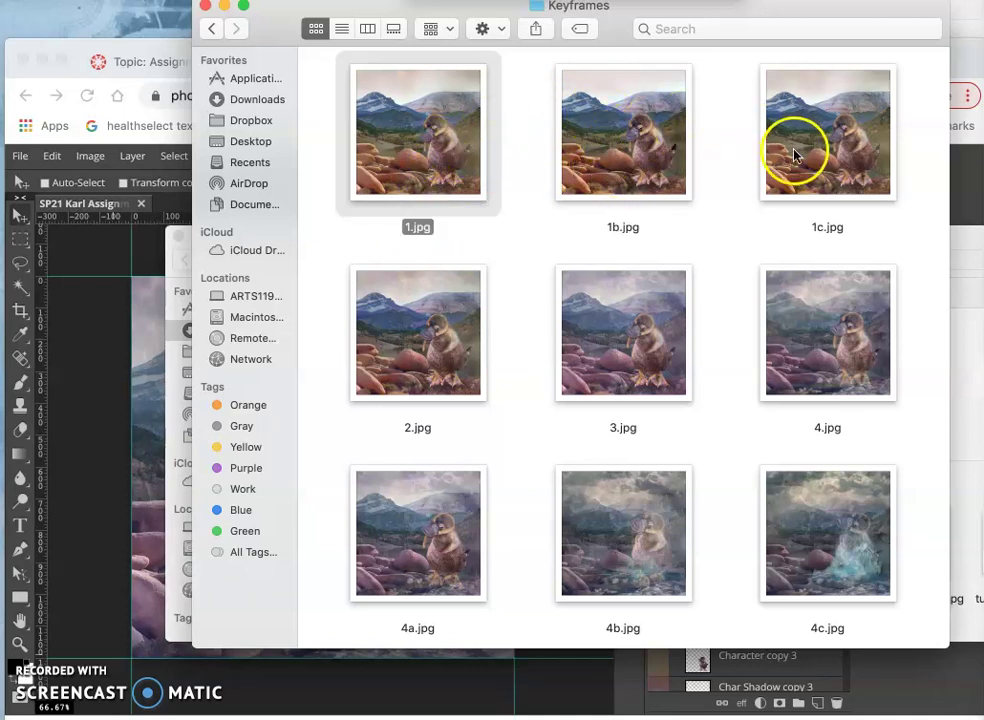
Step: Duplicate 4.jpg in the Keyframes folder and rename the copy as 4aa.jpg
scroll(577, 367, "down", 2)
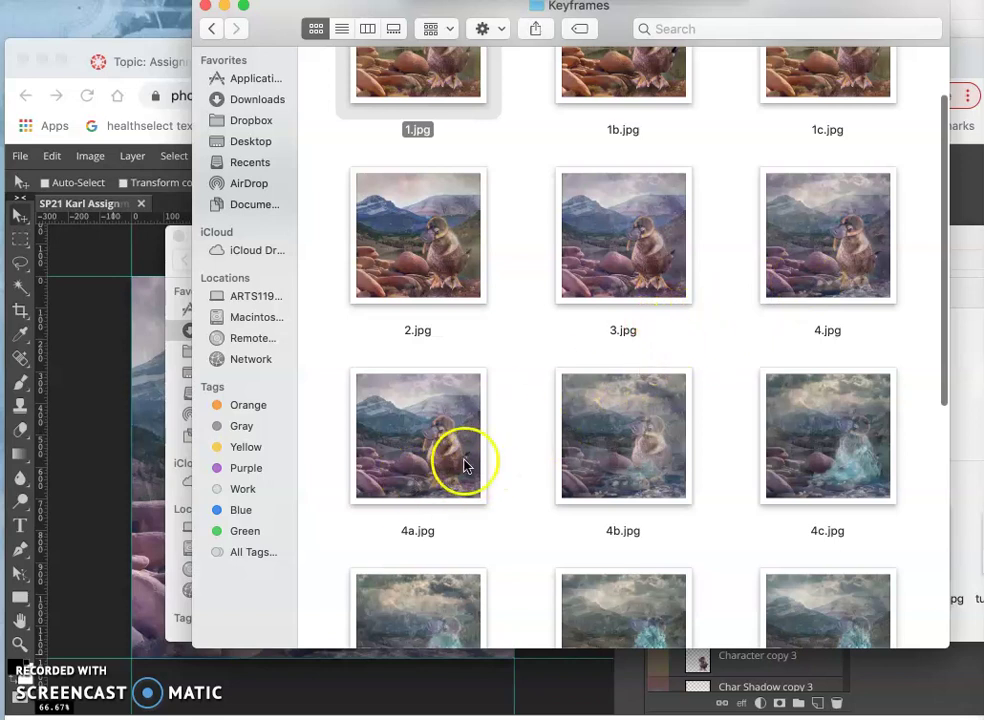
right_click(818, 290)
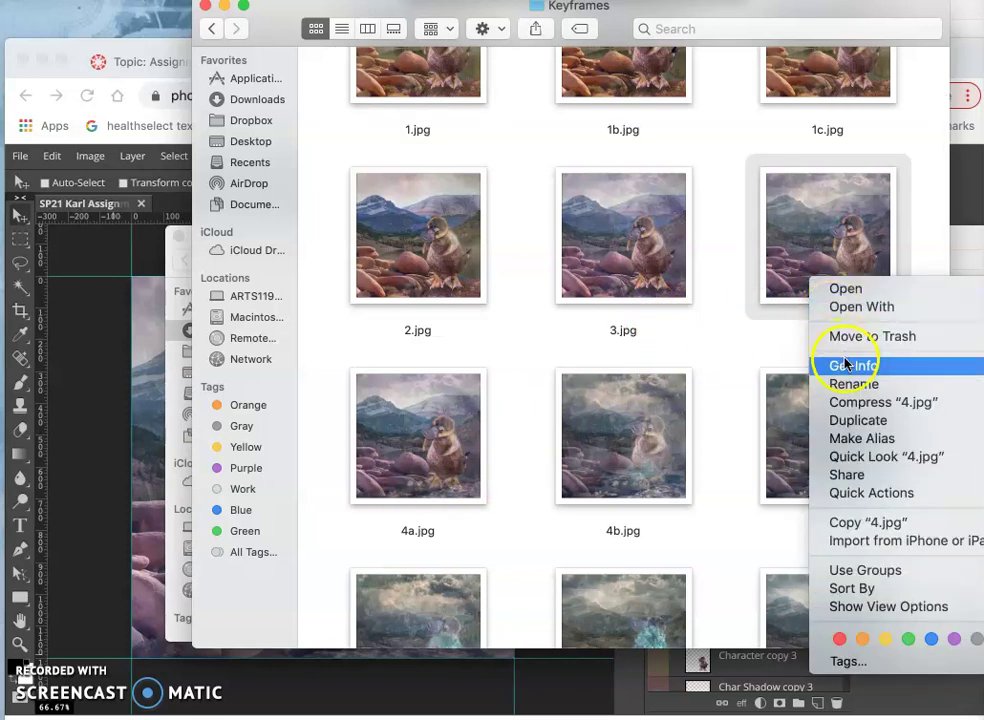
left_click(847, 421)
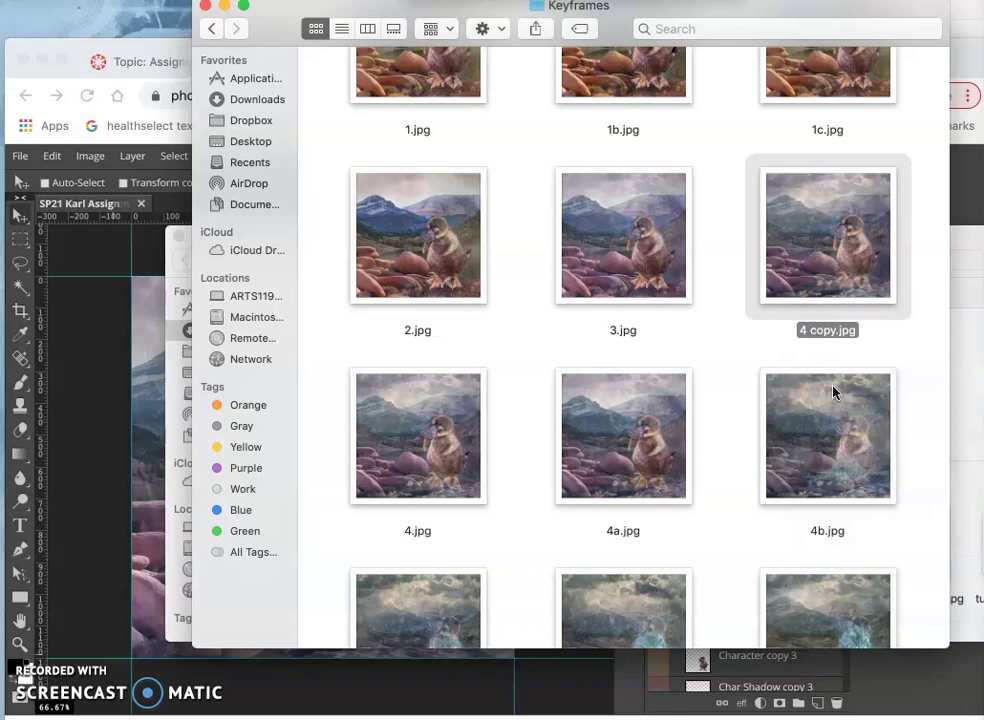
left_click(819, 330)
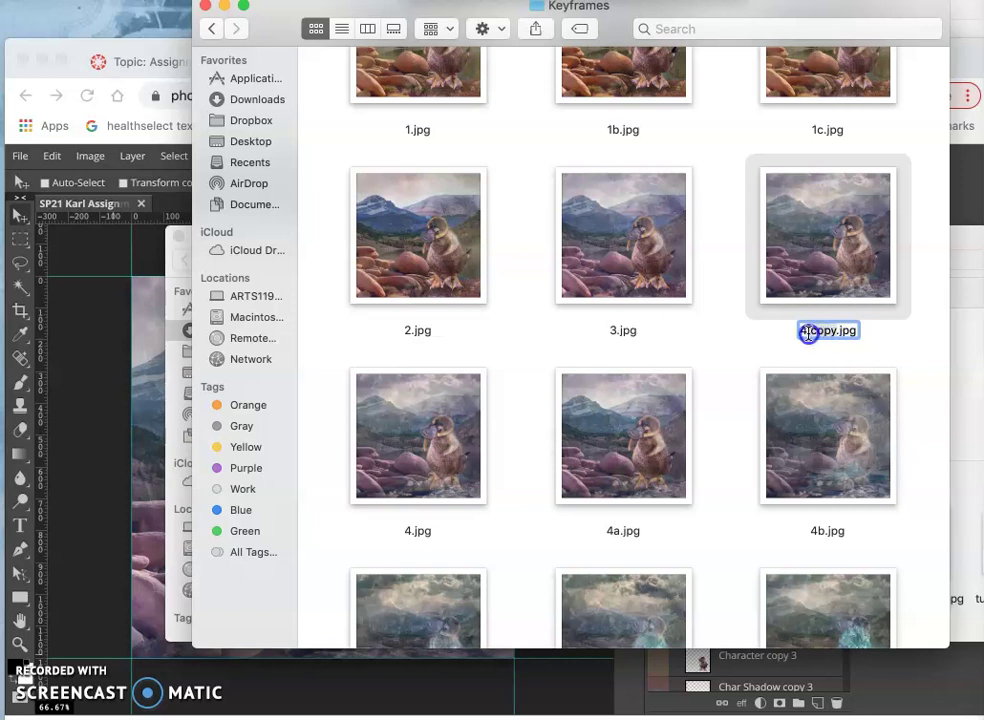
type("4aa")
left_click(760, 345)
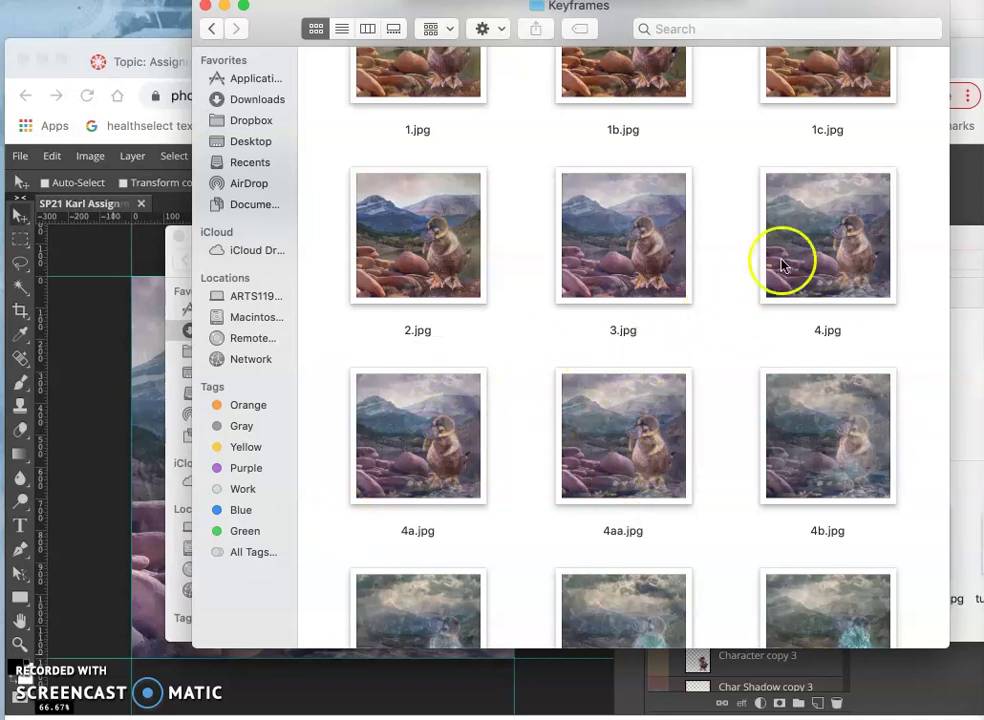
Step: Review the order of the keyframe images from 1.jpg to 9.jpg, select 6.jpg and switch back to Photopea
scroll(825, 510, "down", 3)
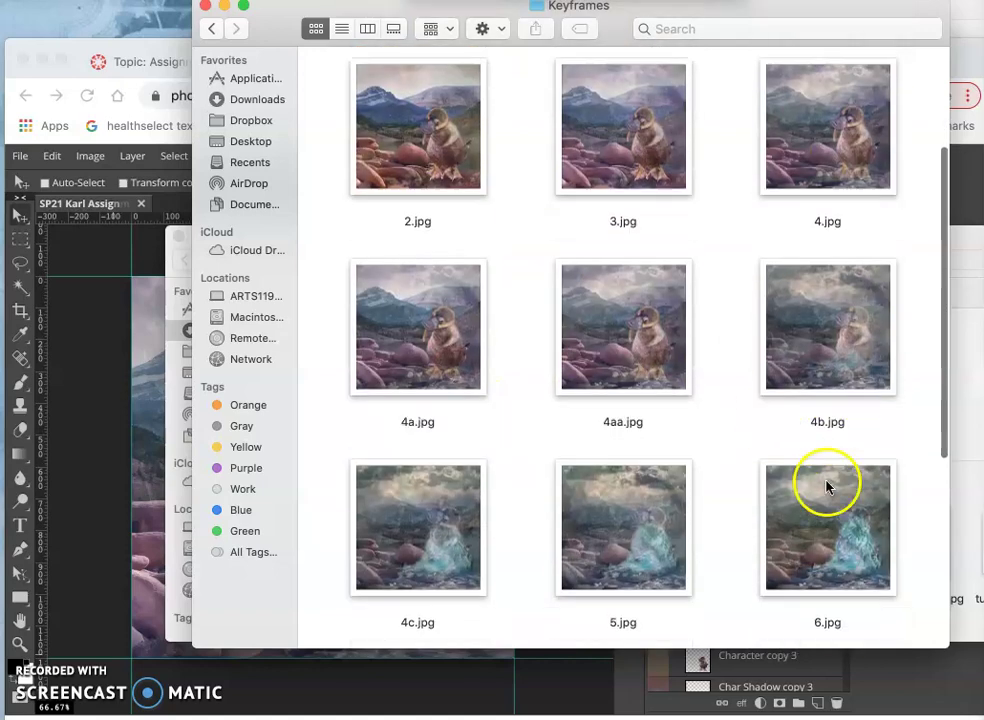
scroll(780, 560, "up", 3)
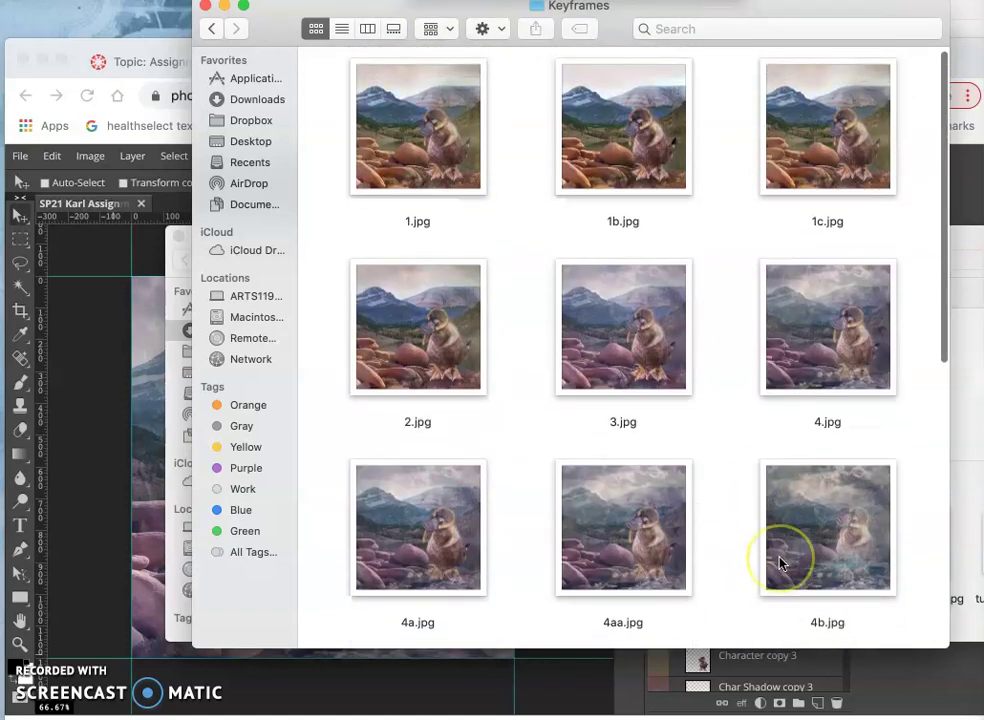
scroll(780, 560, "down", 6)
scroll(780, 563, "down", 4)
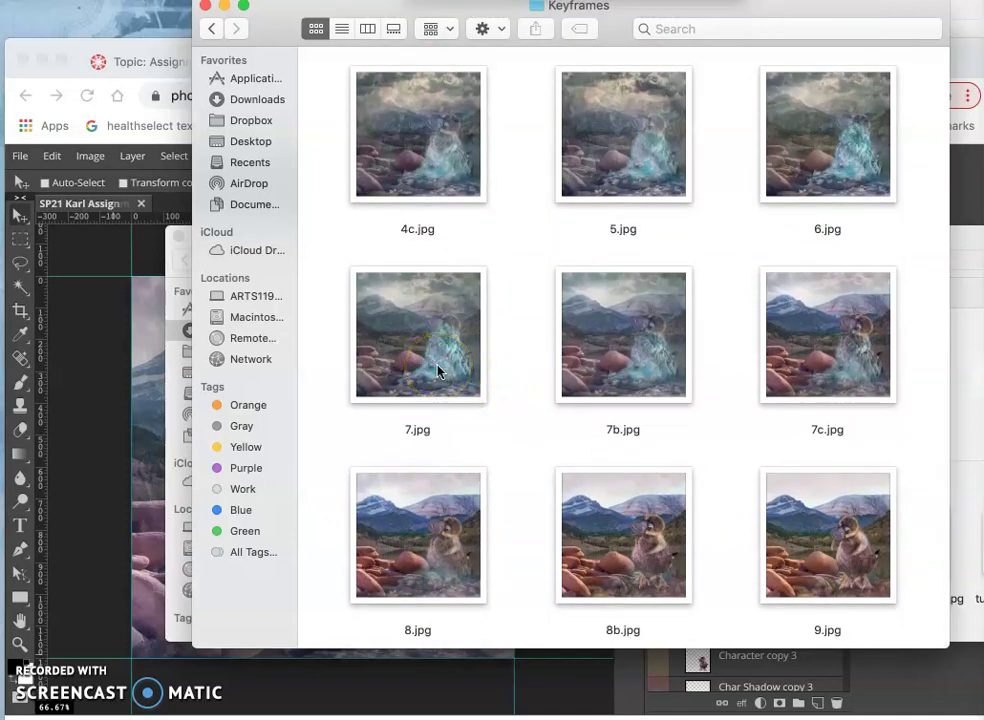
left_click(858, 177)
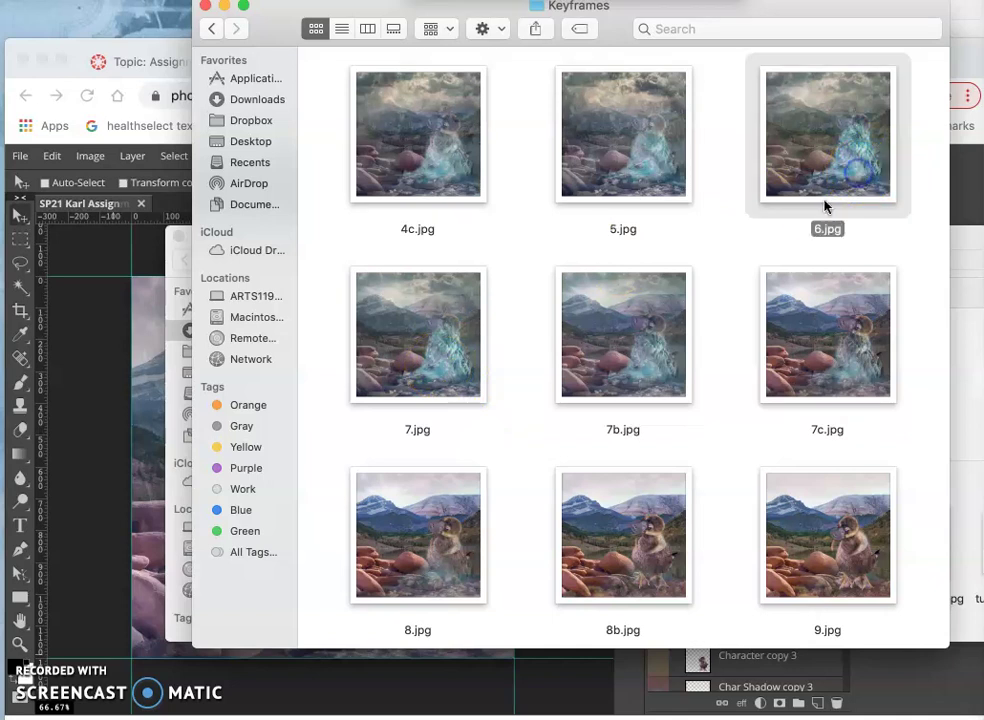
left_click(110, 410)
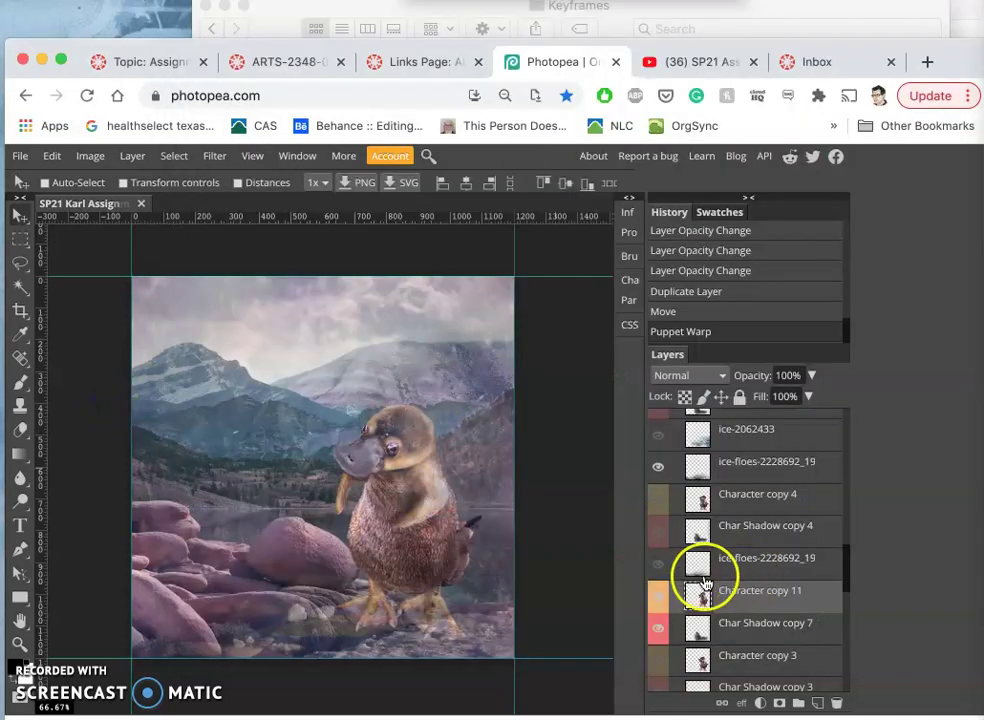
Step: Hide the Character copy 11 and Char Shadow copy 7 layers and show the ice-2062433 layer
scroll(692, 573, "down", 10)
scroll(689, 571, "up", 10)
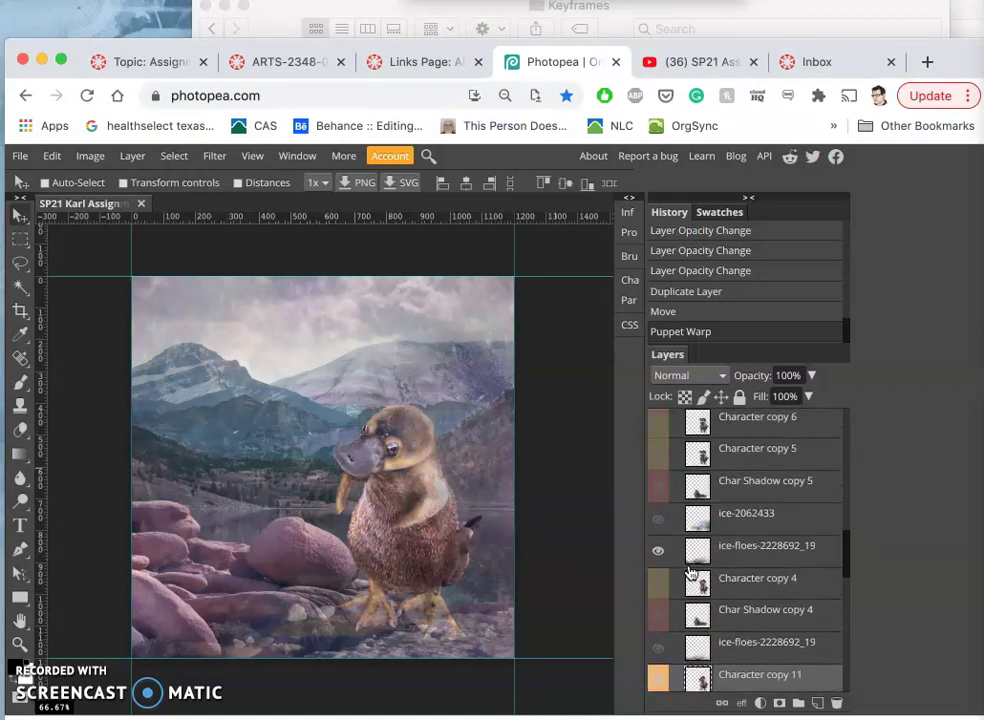
scroll(689, 572, "down", 3)
left_click(659, 602)
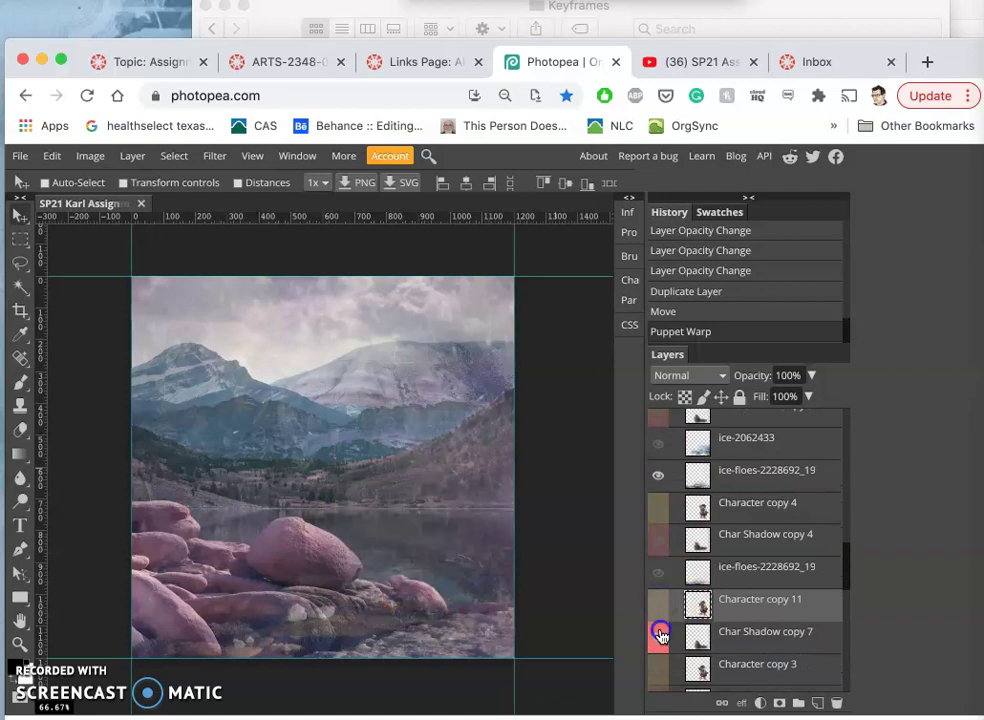
left_click(660, 635)
scroll(665, 547, "up", 4)
left_click(658, 533)
left_click(727, 529)
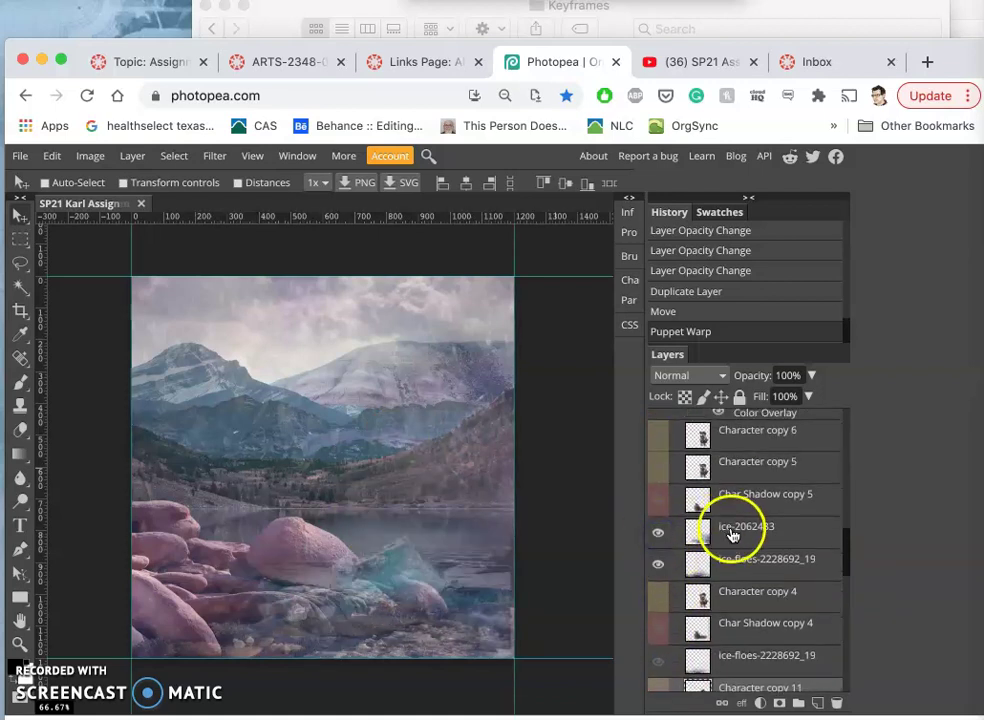
Step: Show the Char Shadow copy 5 and Character copy 6 layers, keeping Character copy 5 hidden and ice-2062433 shown
scroll(688, 508, "up", 8)
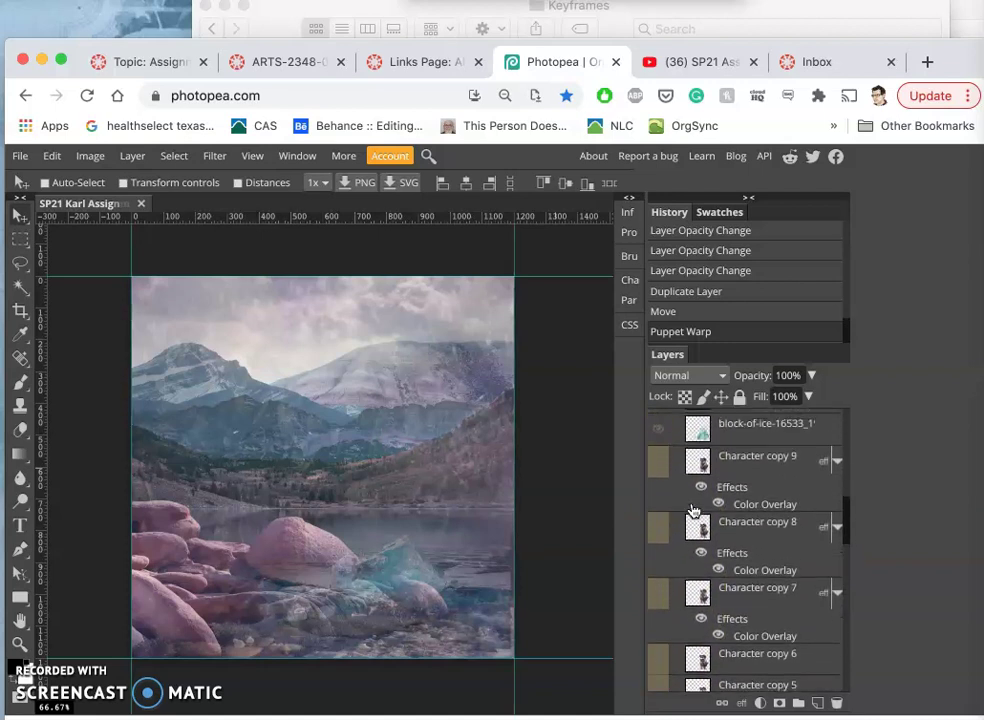
scroll(695, 515, "down", 3)
left_click(668, 593)
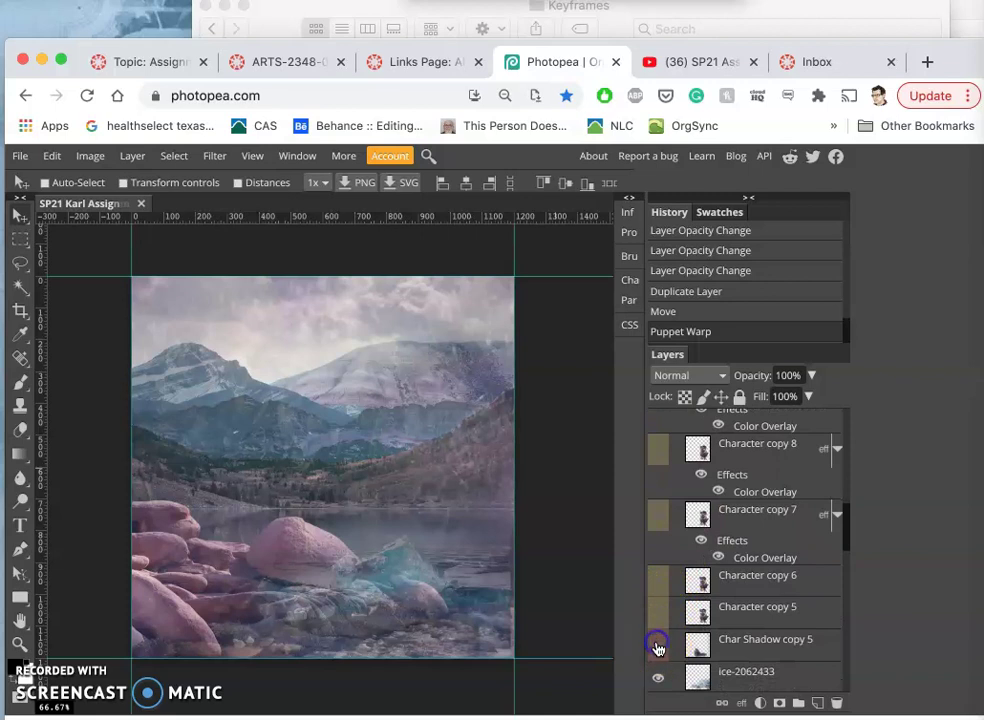
scroll(663, 664, "down", 2)
left_click(660, 612)
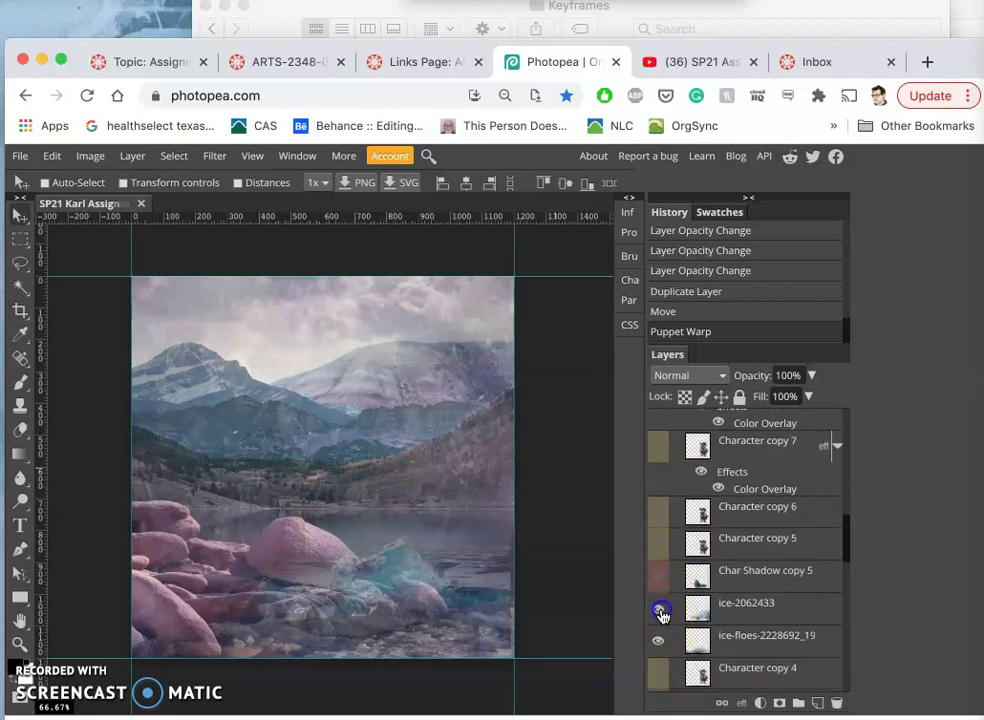
left_click(660, 610)
left_click(660, 579)
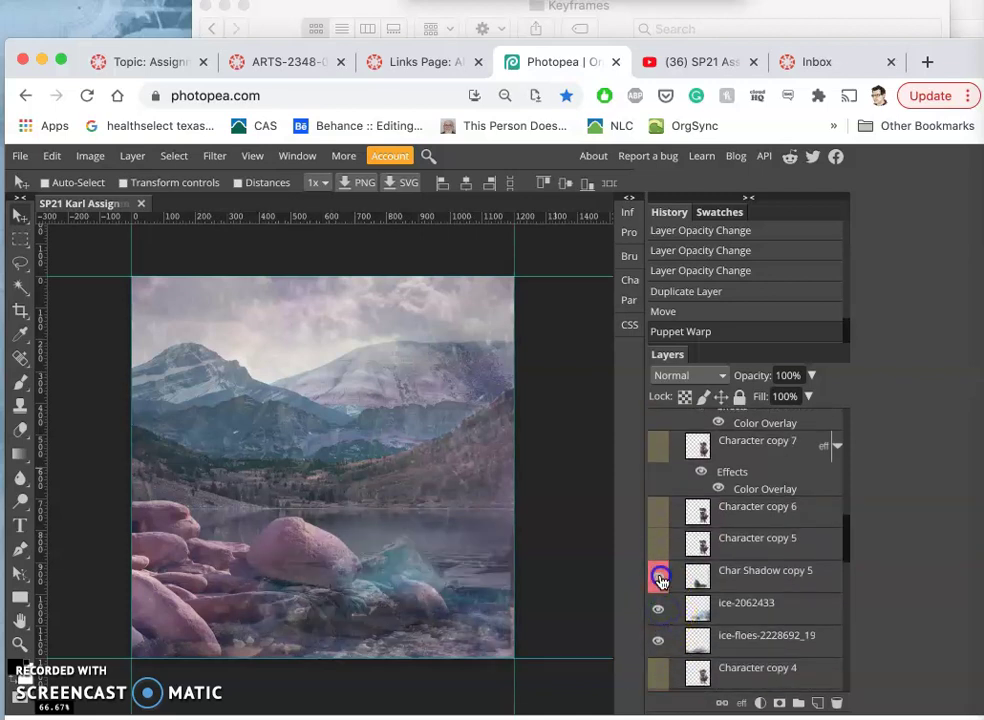
left_click(660, 545)
left_click(657, 515)
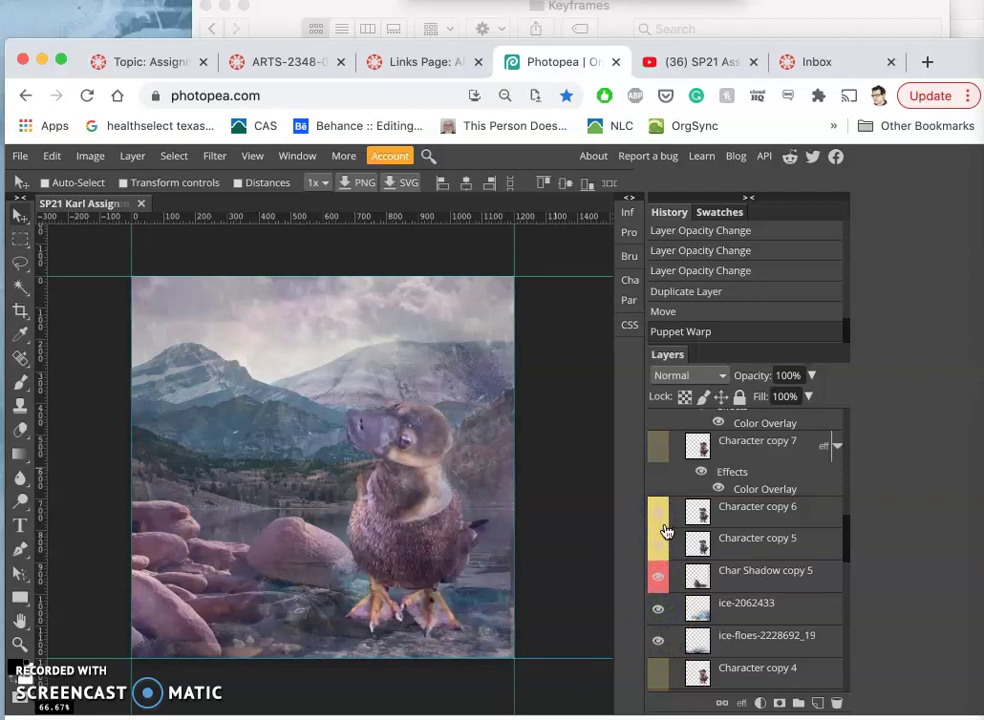
left_click(657, 550)
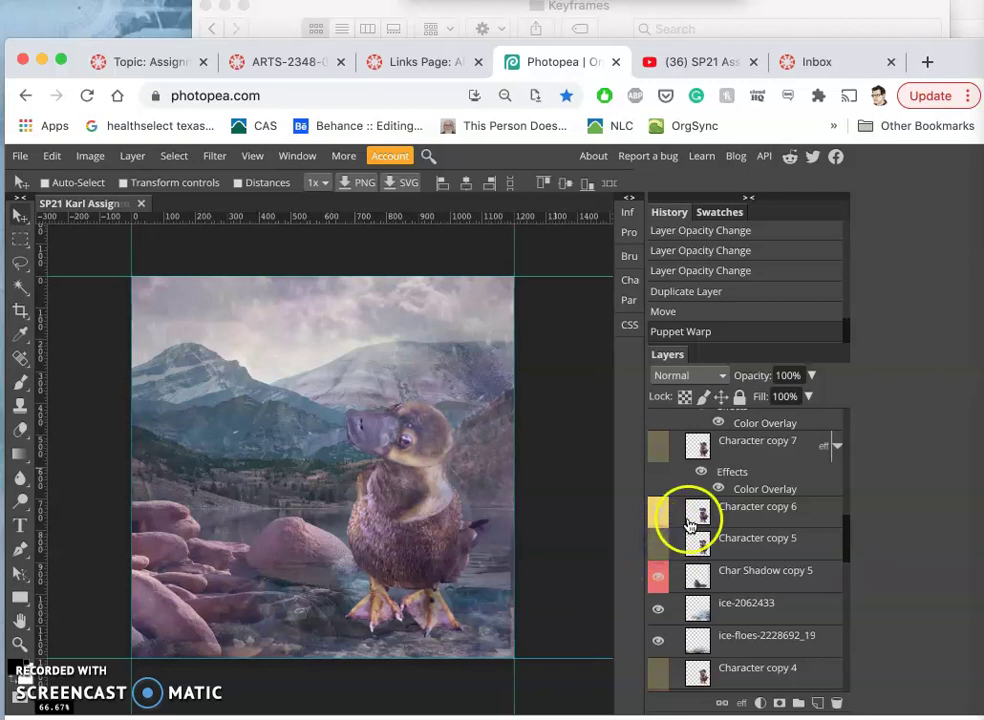
scroll(690, 520, "up", 3)
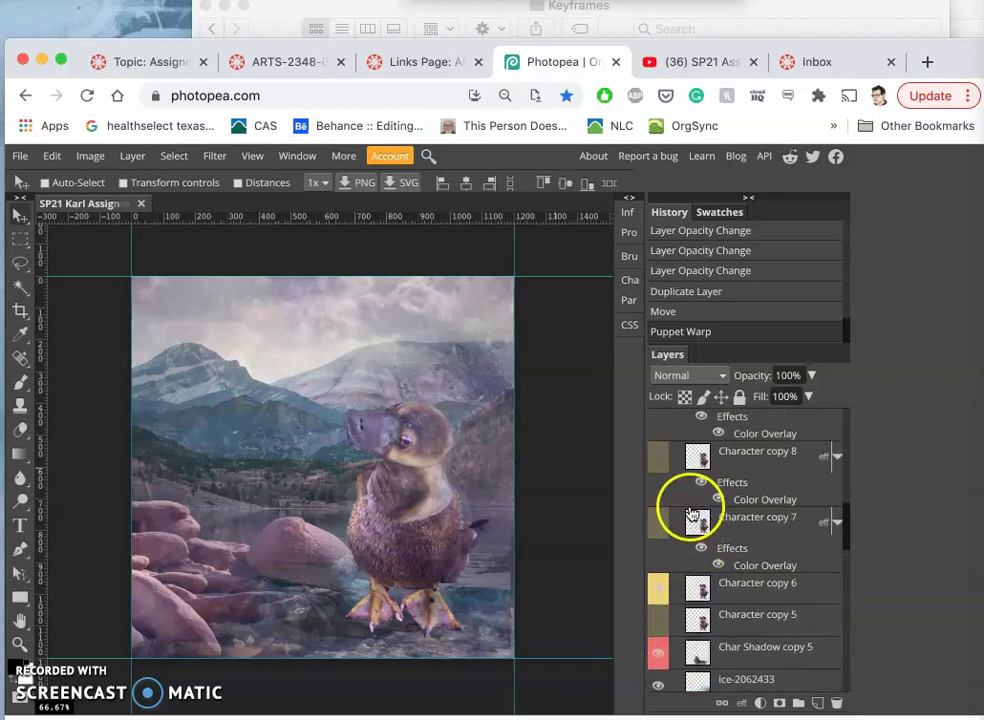
left_click(657, 524)
left_click(658, 528)
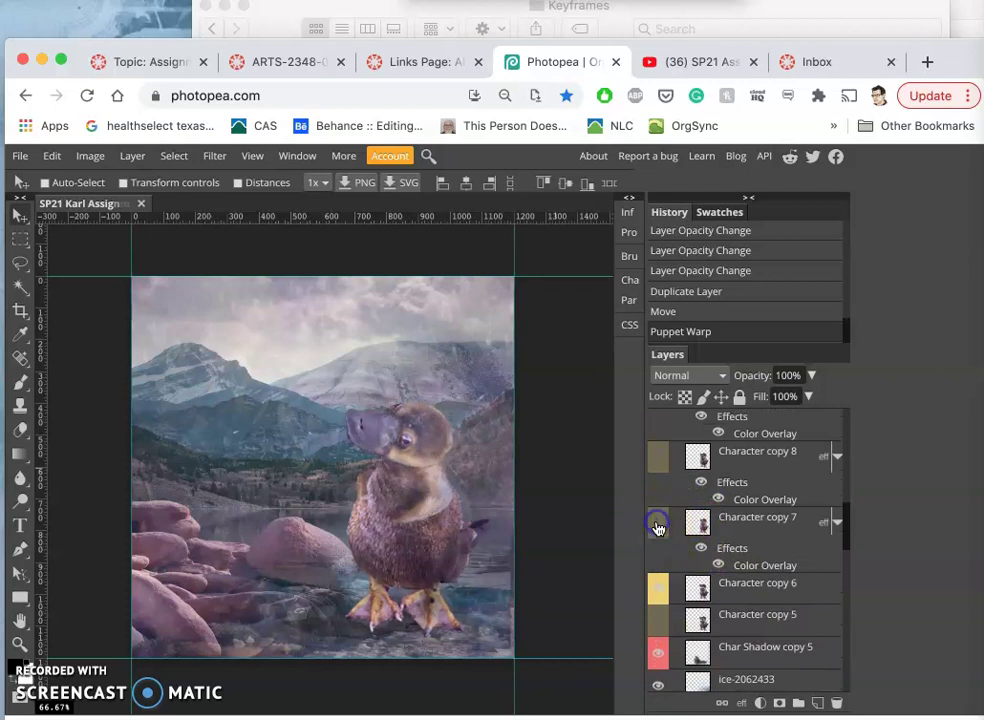
Step: Show the three block-of-ice layers above Character copy 9 and Layer 2
scroll(670, 588, "up", 3)
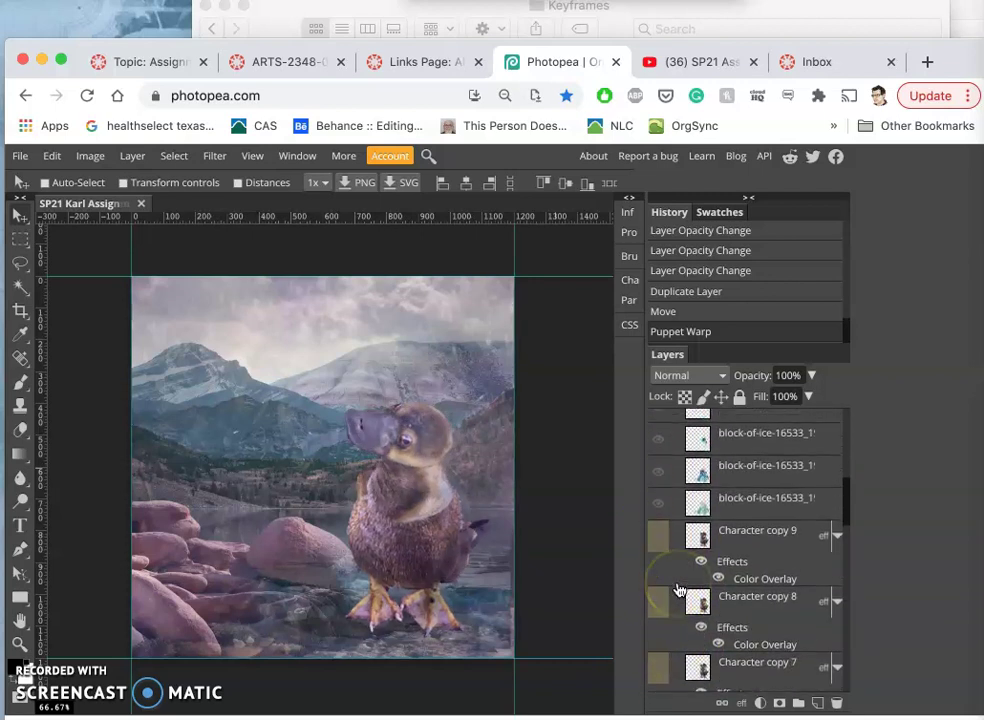
left_click(659, 498)
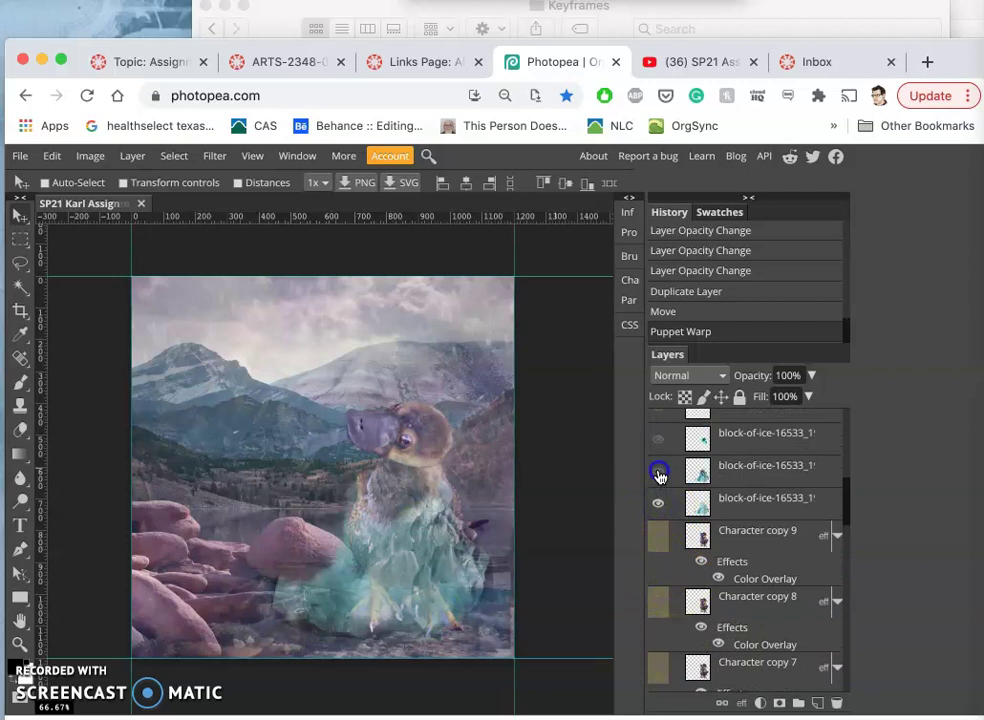
scroll(658, 447, "up", 3)
left_click(659, 490)
left_click(735, 495)
Step: Set the opacity of the uppermost block-of-ice layer to 33% and the middle one to about 36%
left_click(740, 518)
left_click(812, 376)
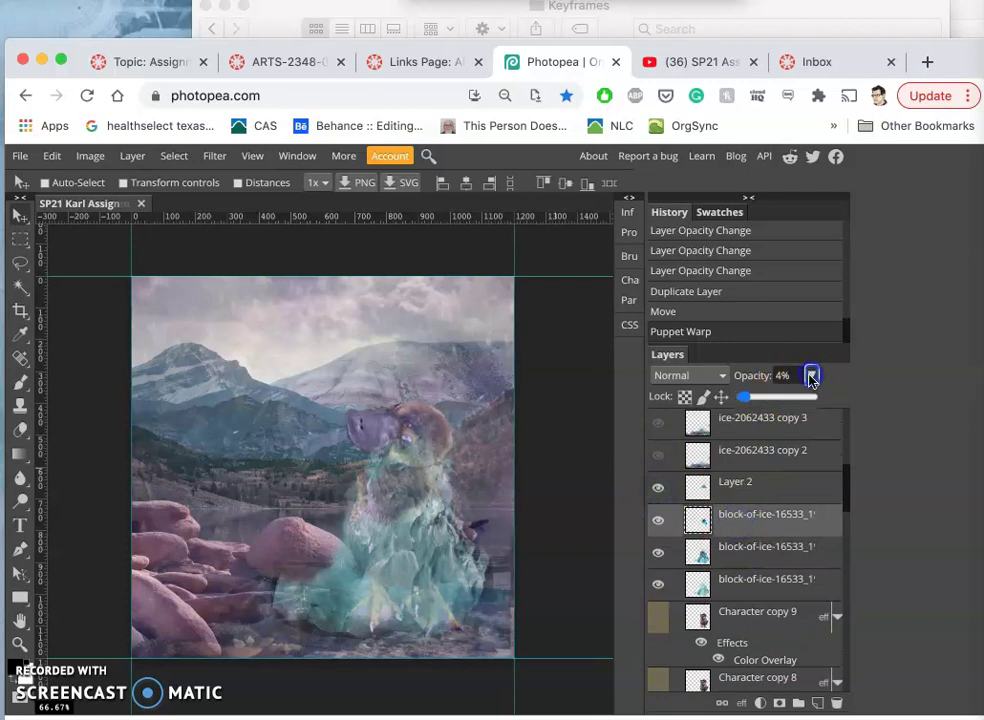
left_click(787, 398)
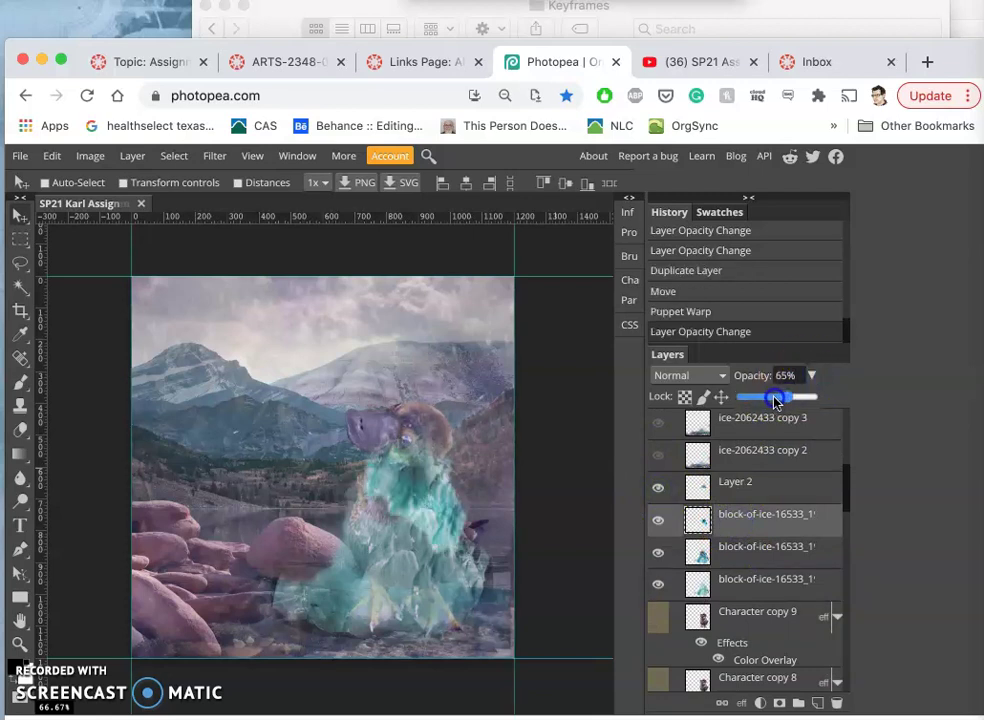
left_click(751, 550)
left_click(811, 377)
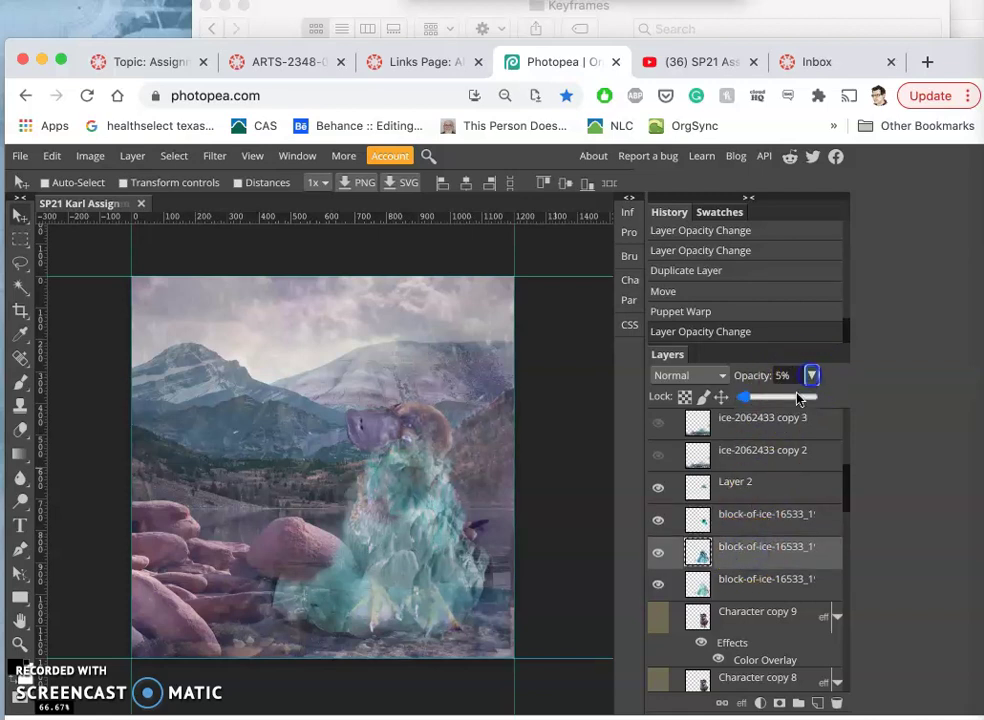
left_click(787, 398)
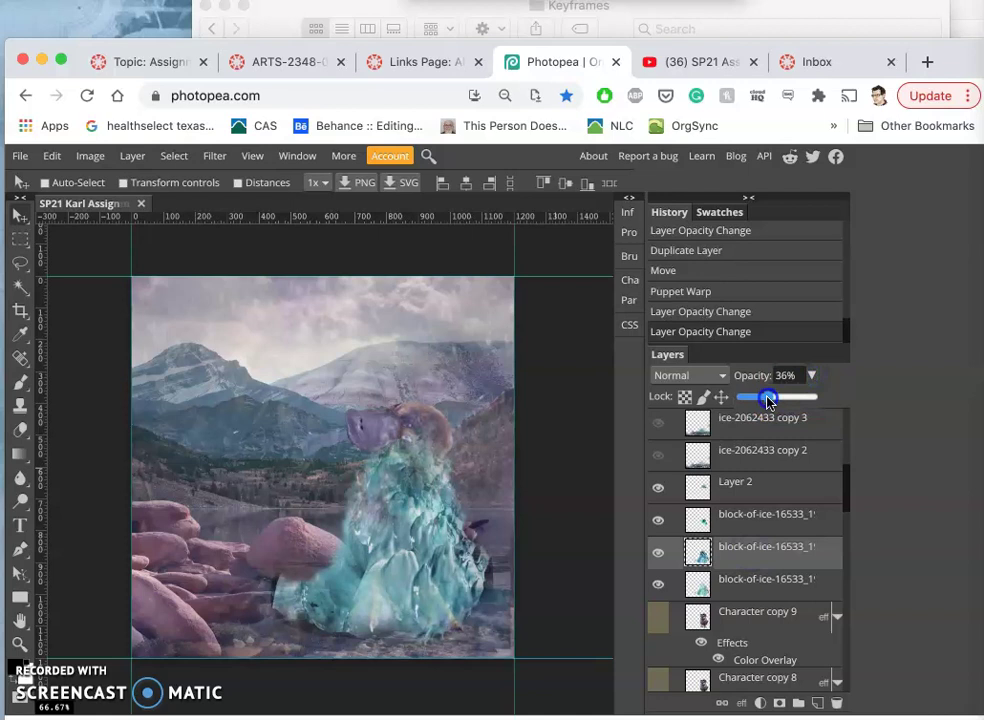
Step: Set the lowest block-of-ice layer's opacity to 45% and Layer 2's opacity to about 67%
left_click(762, 580)
left_click(811, 378)
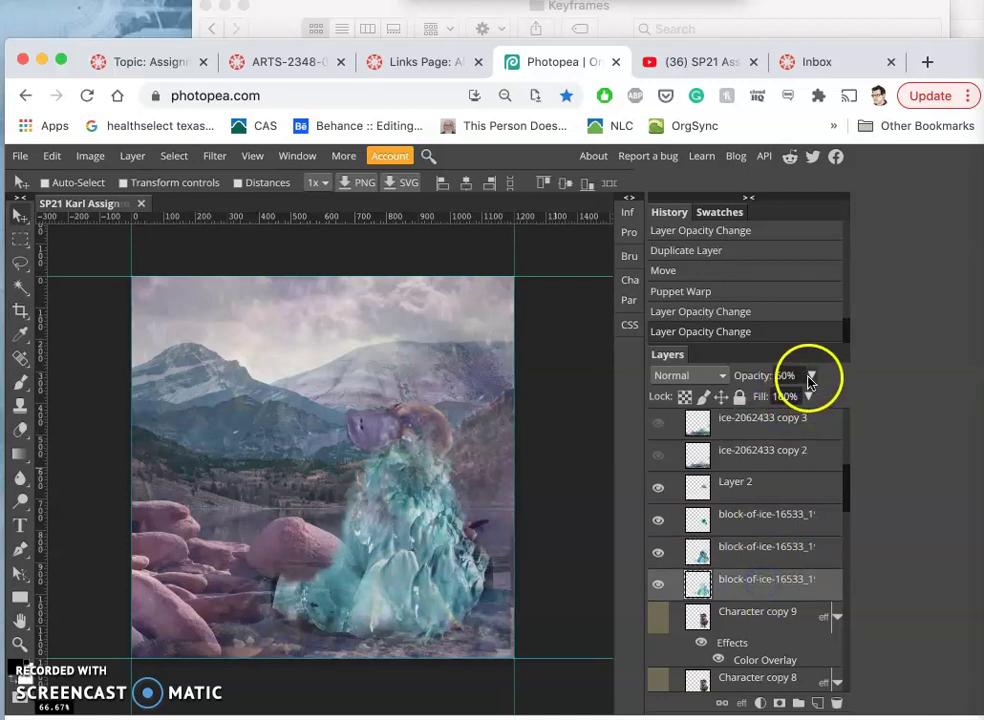
left_click(775, 398)
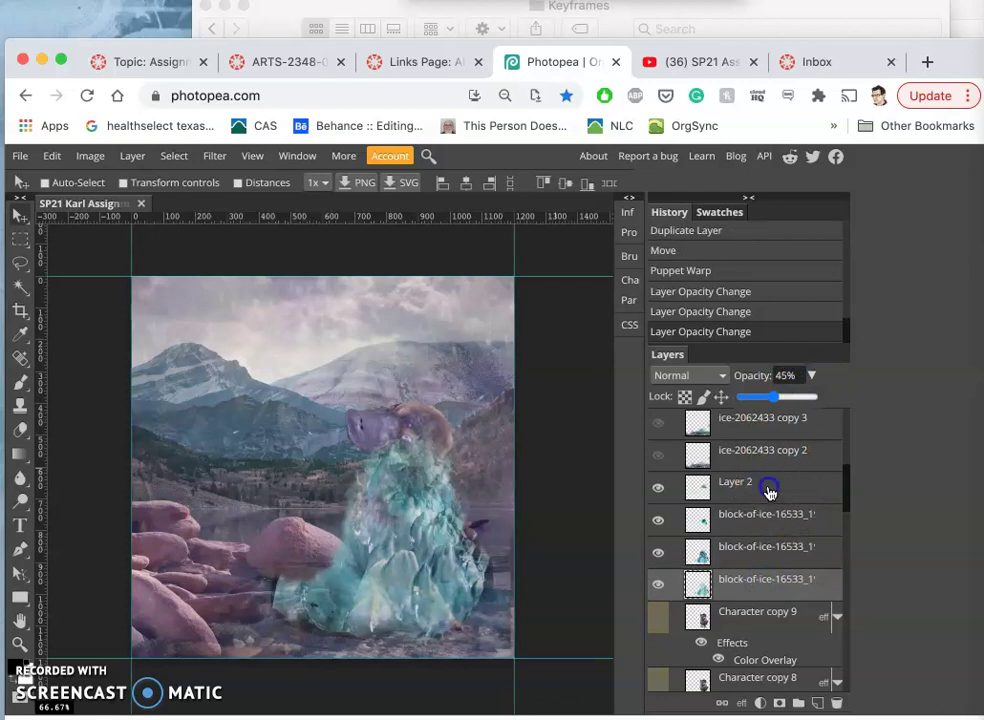
left_click(769, 492)
left_click(811, 377)
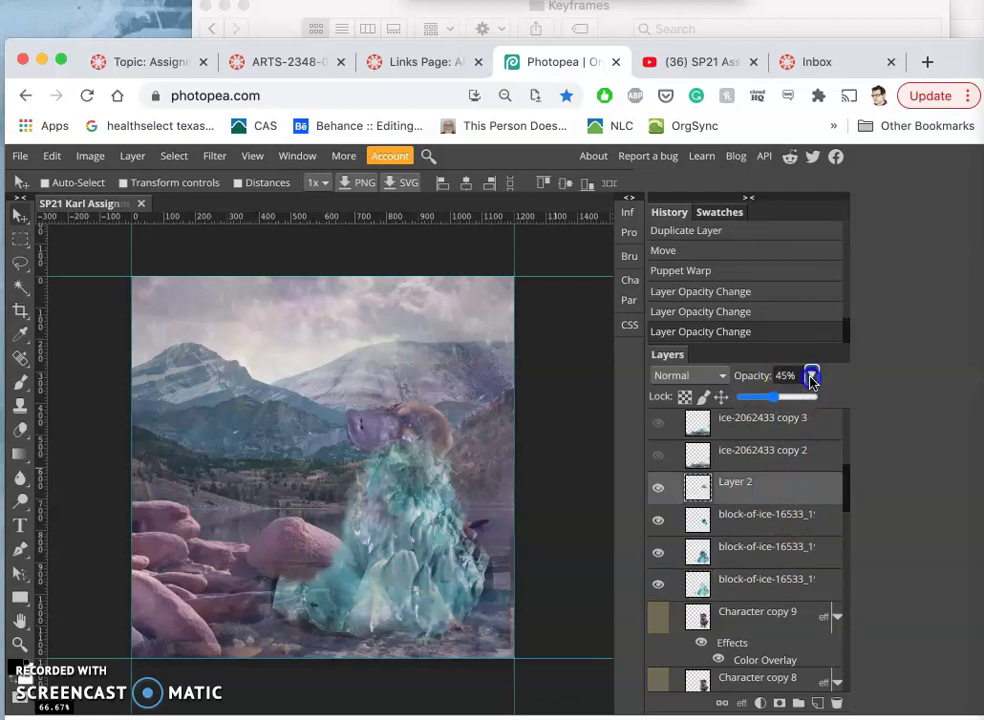
left_click(791, 396)
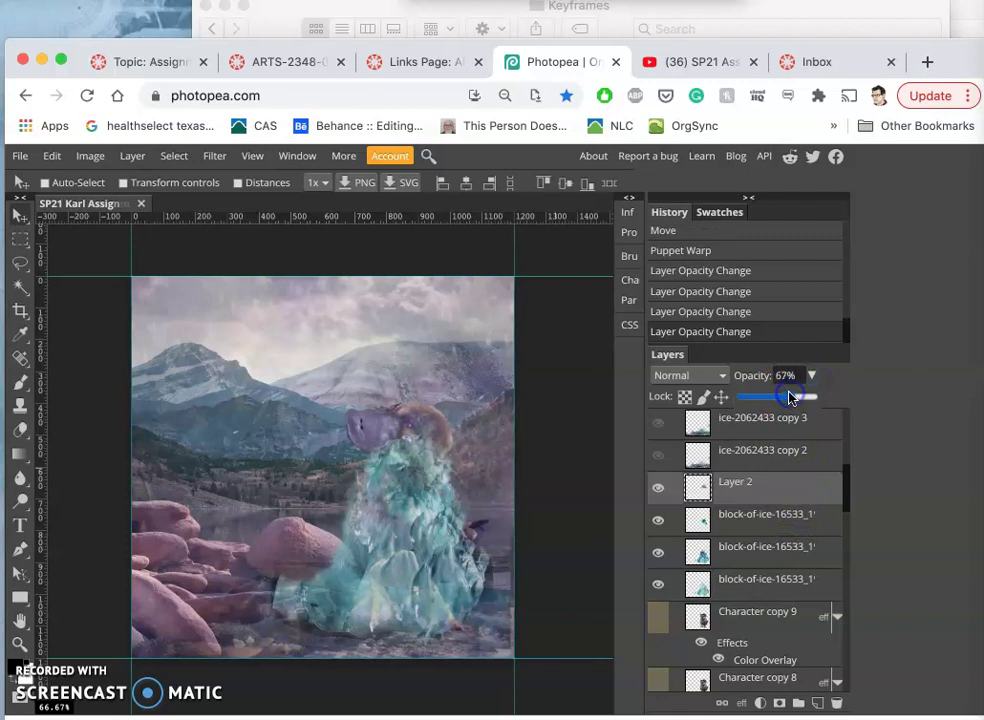
Step: Lower the opacity of the uppermost block-of-ice layer to 28%
left_click(760, 520)
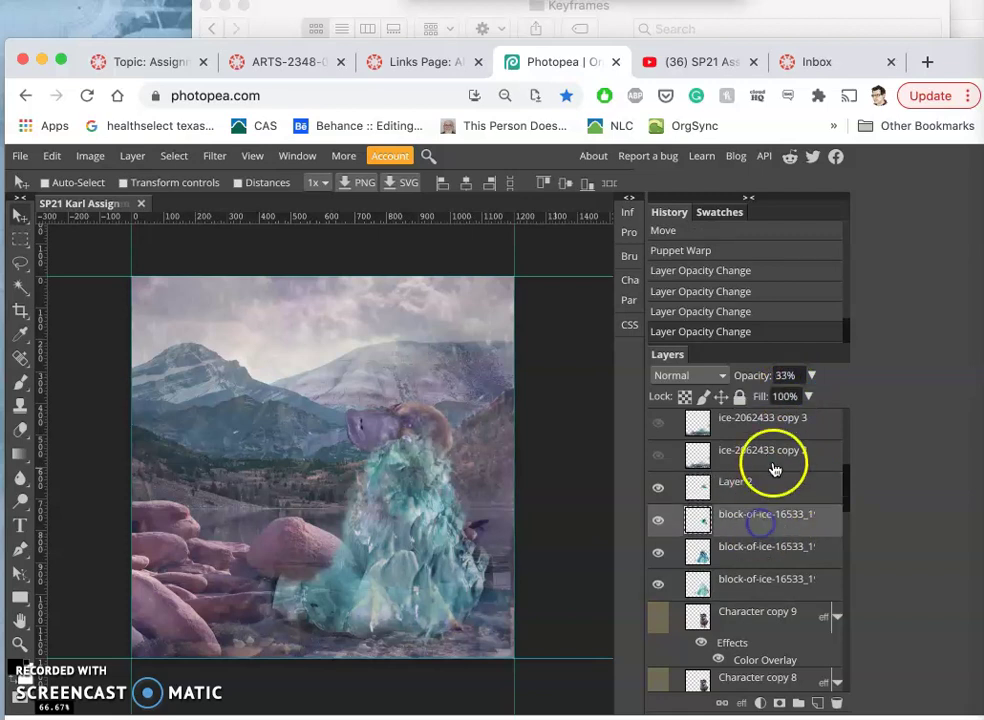
left_click(811, 377)
left_click(782, 397)
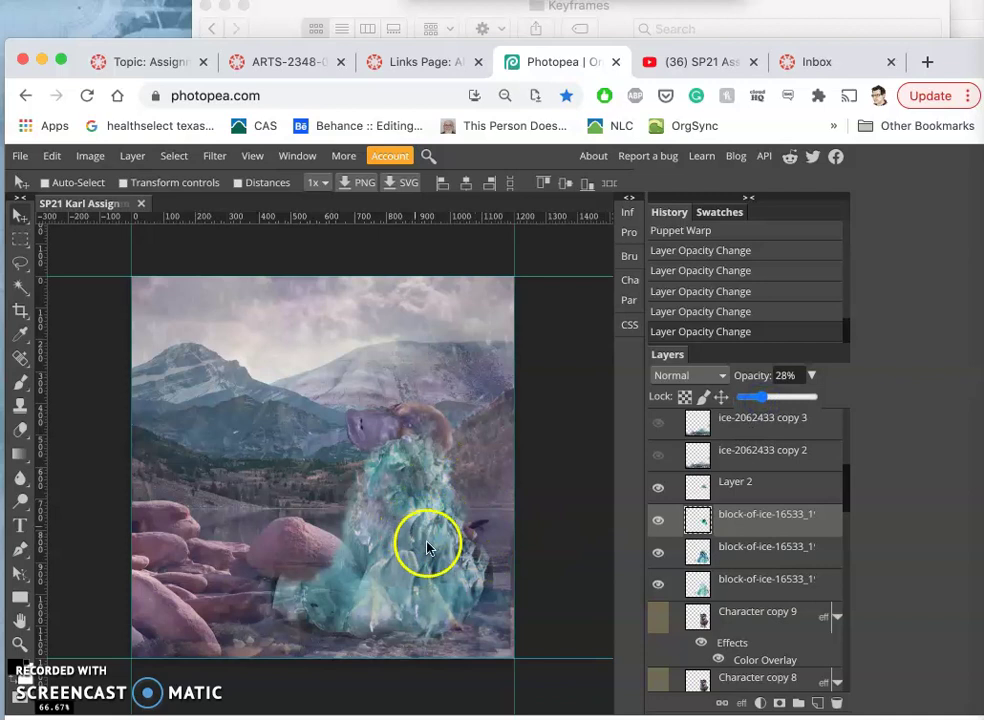
Step: Show the ice-2062433 copy 2 layer in Folder 8 and set its opacity to 100%
scroll(742, 545, "up", 1)
scroll(742, 545, "up", 1)
left_click(658, 535)
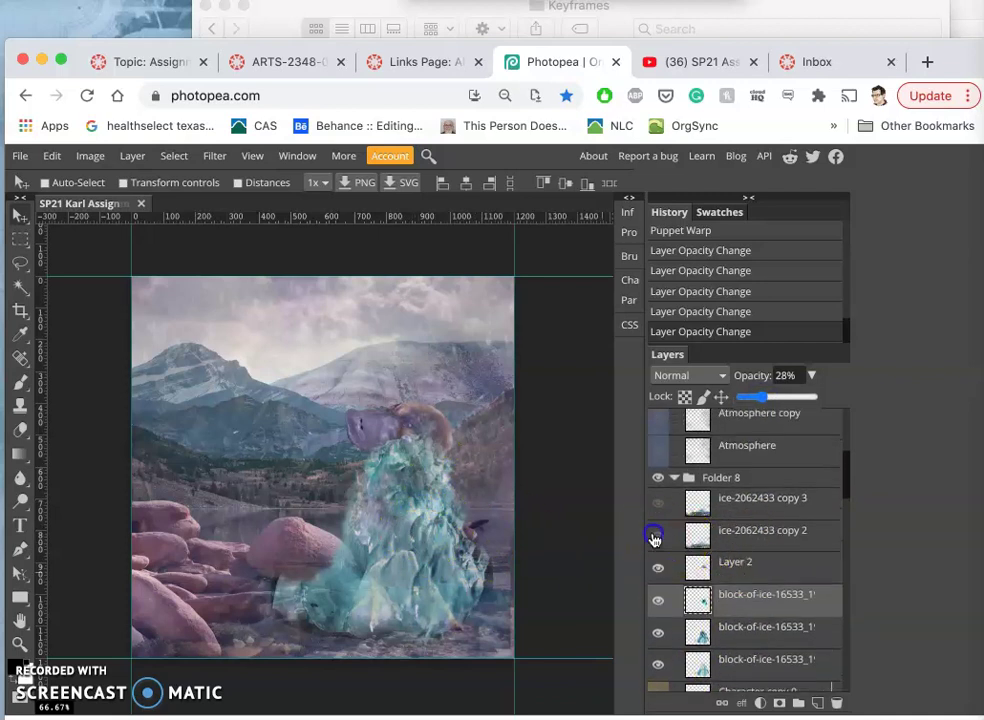
left_click(694, 536)
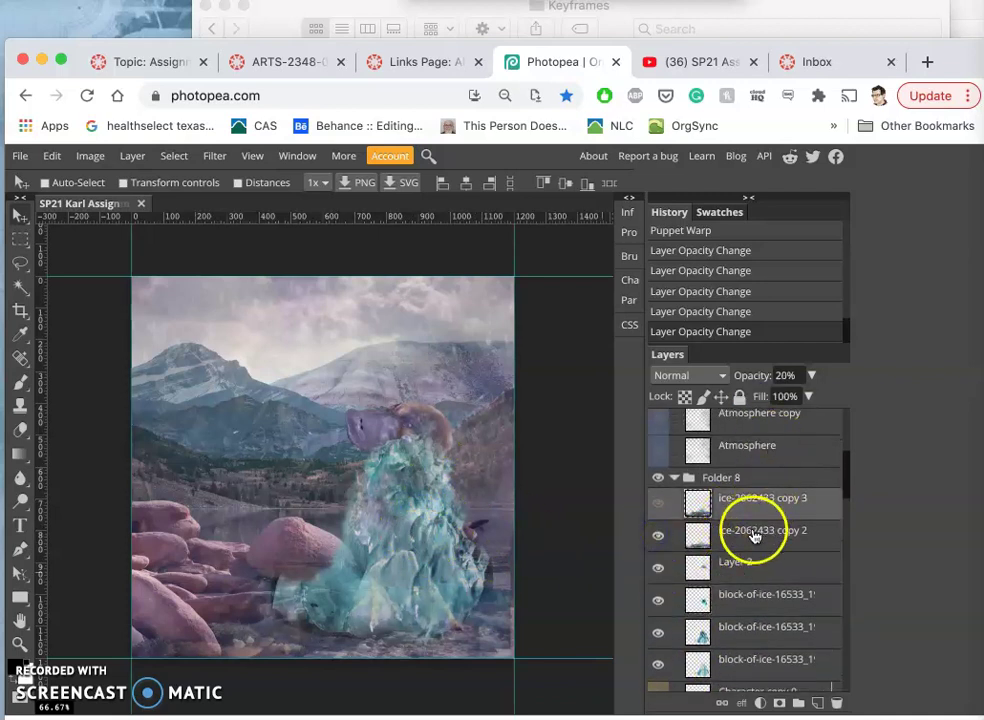
left_click(810, 376)
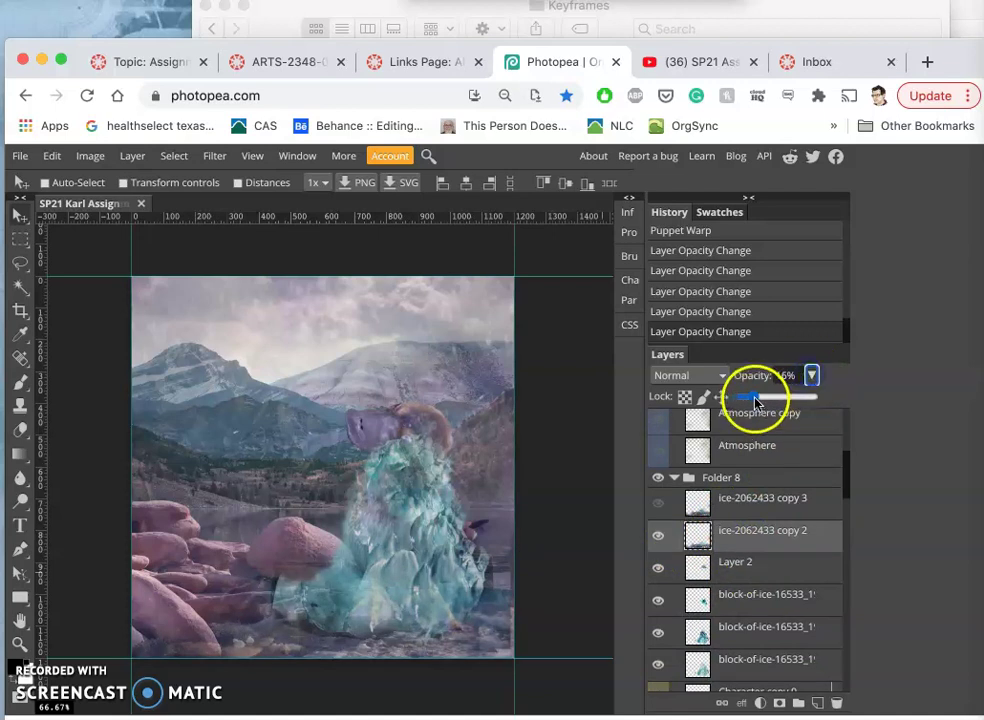
left_click_drag(752, 397, 825, 400)
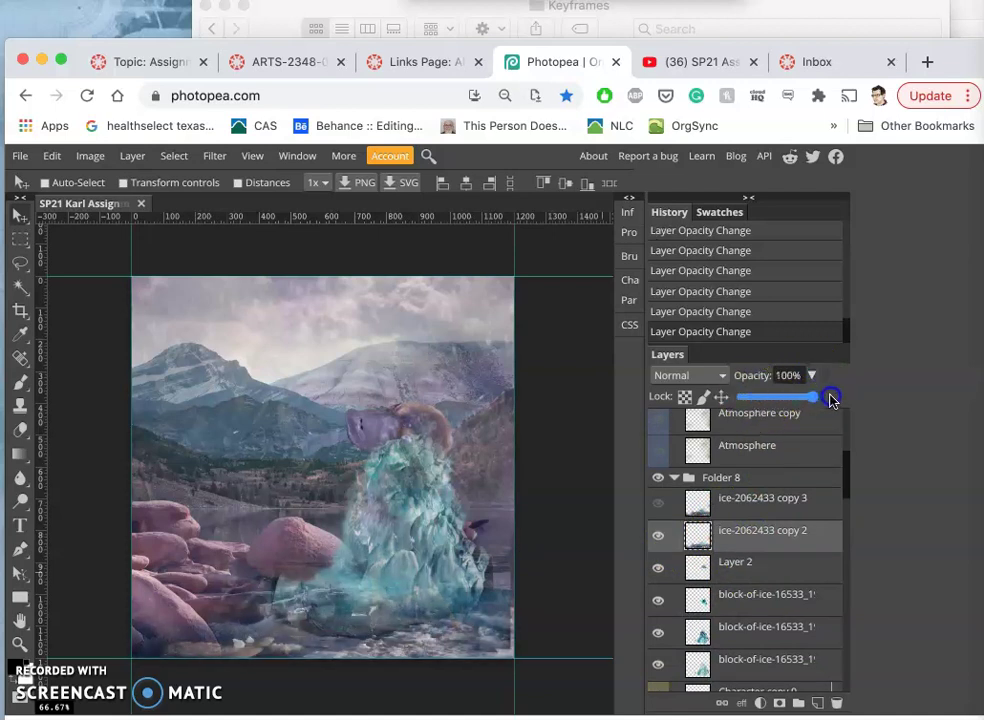
Step: Show the ice-2062433 copy 3 layer and set its opacity to 100%
left_click(674, 503)
left_click(660, 503)
left_click(811, 375)
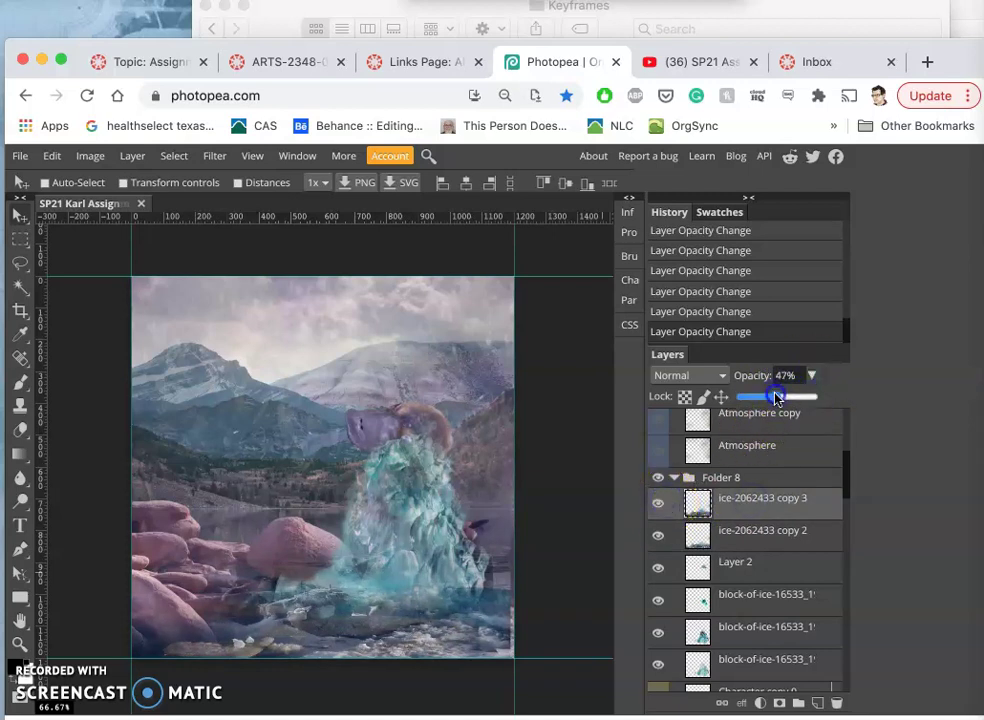
left_click_drag(790, 398, 812, 400)
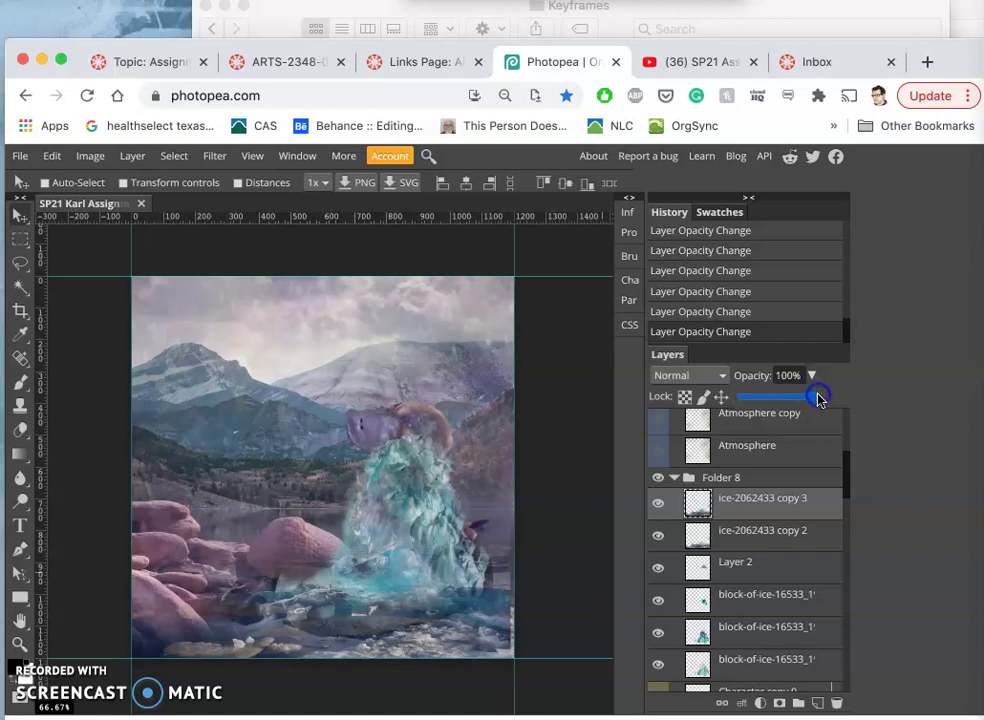
Step: Show the Atmosphere copy 2 layer and hide Atmosphere copy 3
scroll(780, 487, "up", 3)
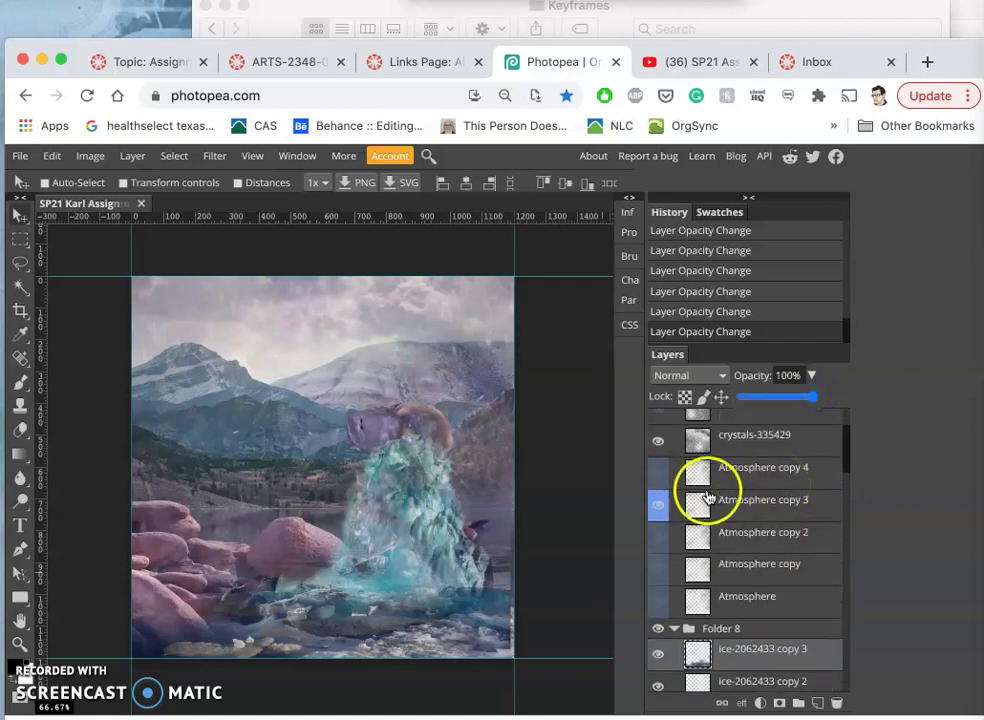
left_click(660, 538)
left_click(659, 510)
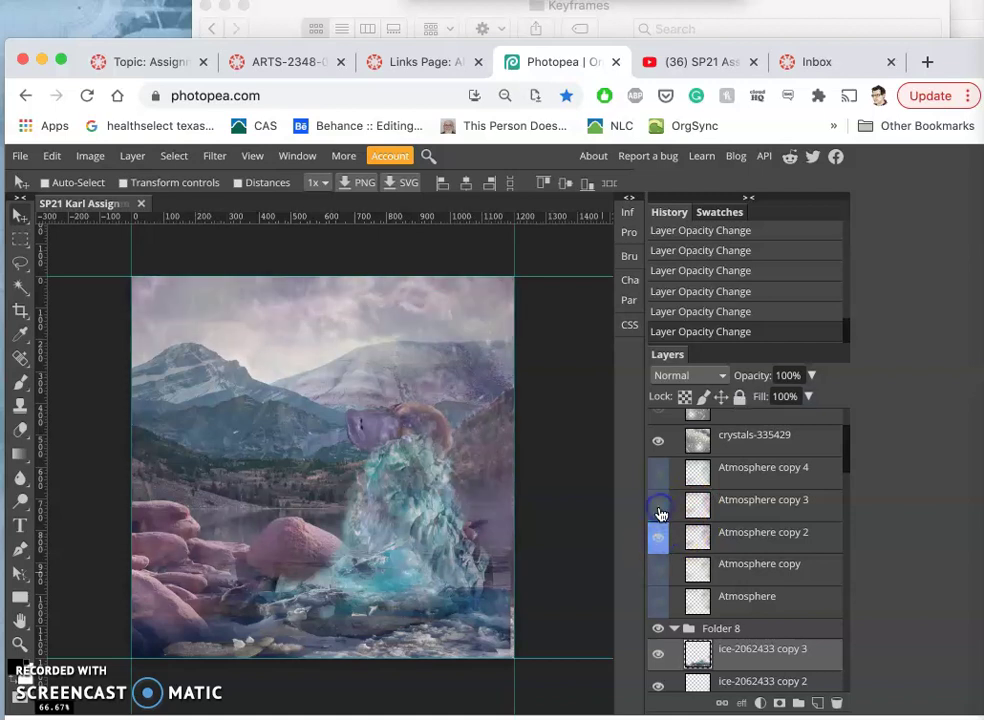
Step: Show the crystals-335429 copy layer in place of crystals-335429 and set its opacity to 85%
scroll(780, 495, "up", 2)
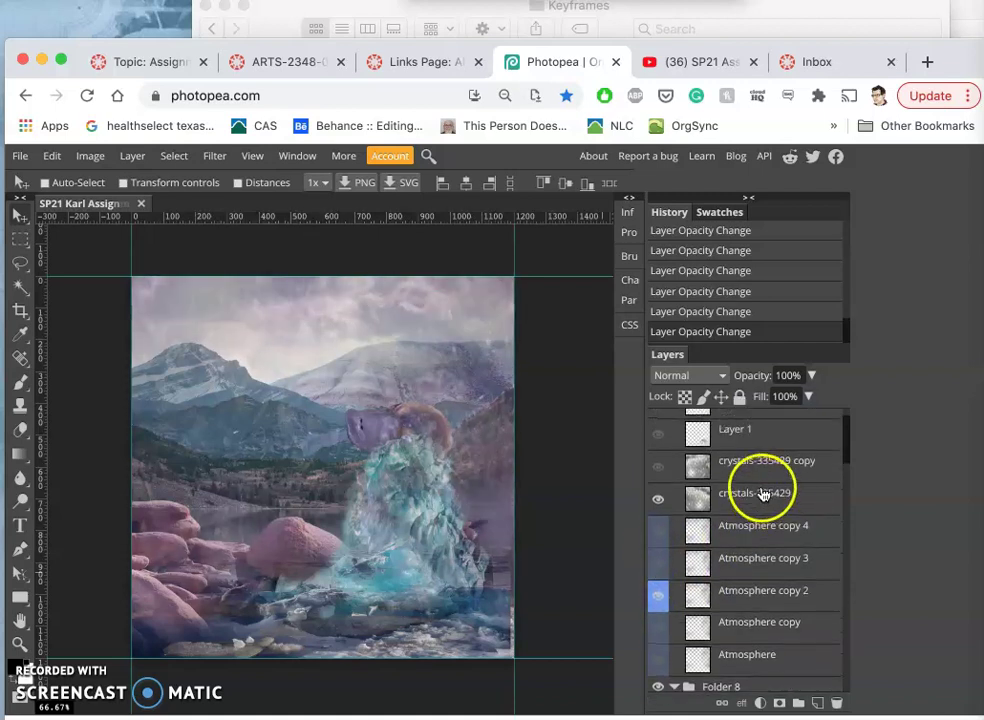
left_click(659, 468)
left_click(658, 500)
left_click(716, 463)
left_click(811, 376)
left_click(783, 397)
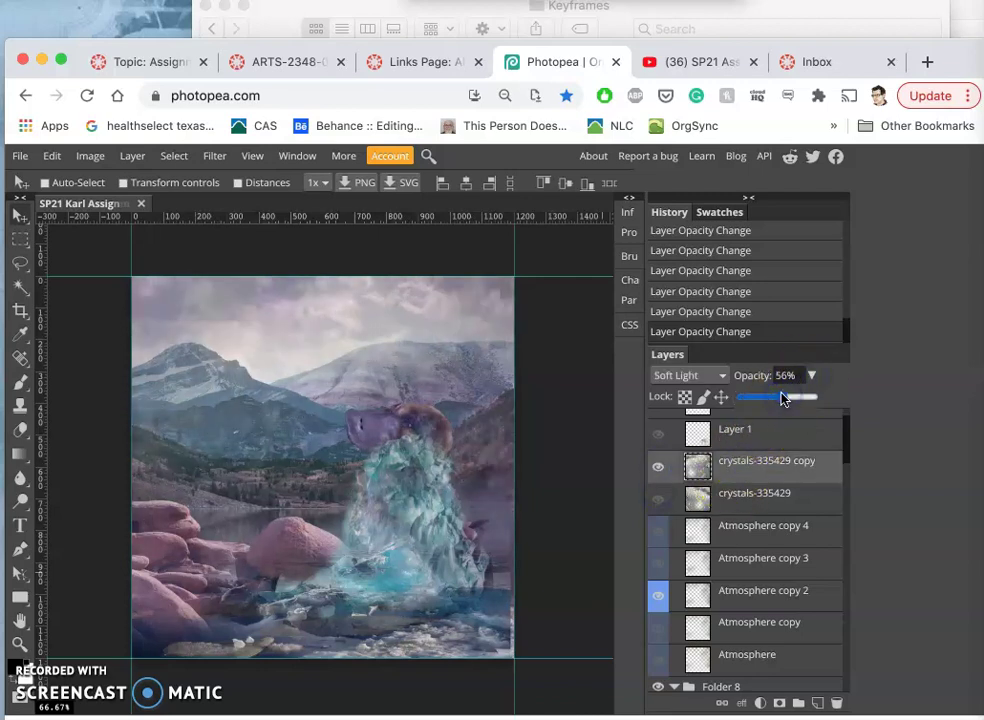
left_click_drag(800, 398, 803, 400)
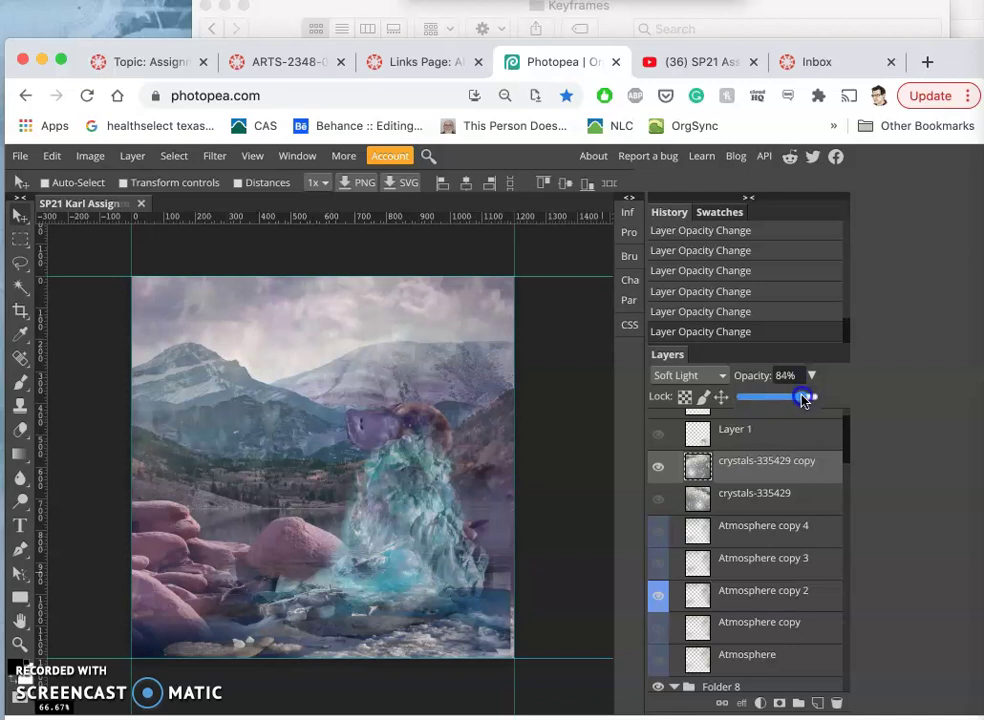
scroll(725, 582, "down", 15)
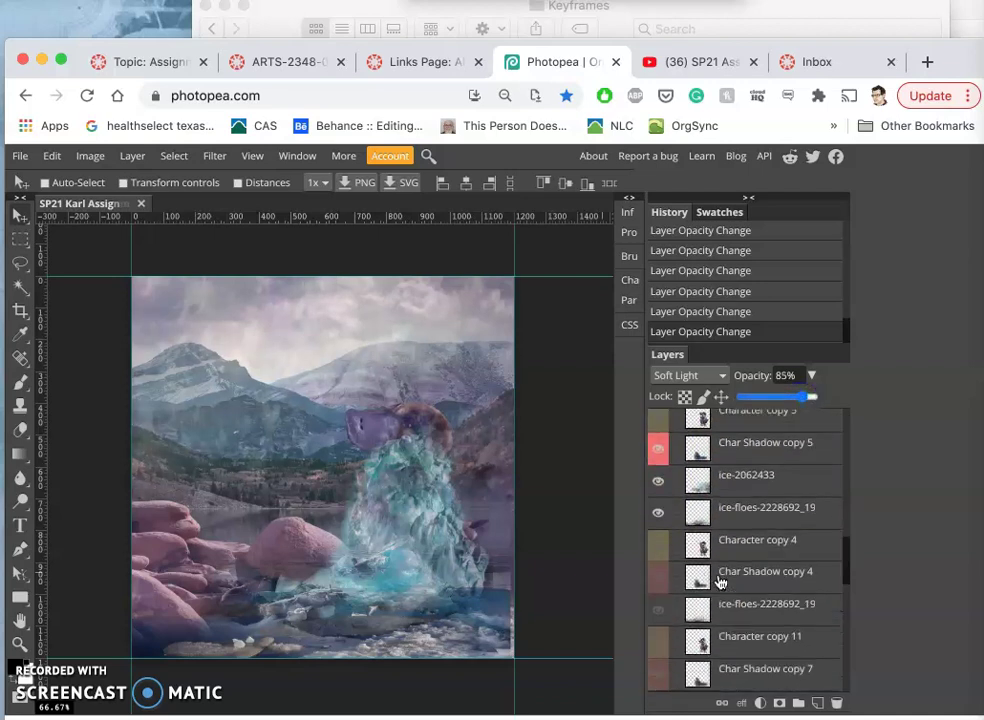
Step: Preview the Background copies in Folder 4, leaving Background copy 4 shown and Background copies 5, 6 and 7 hidden
scroll(720, 582, "down", 10)
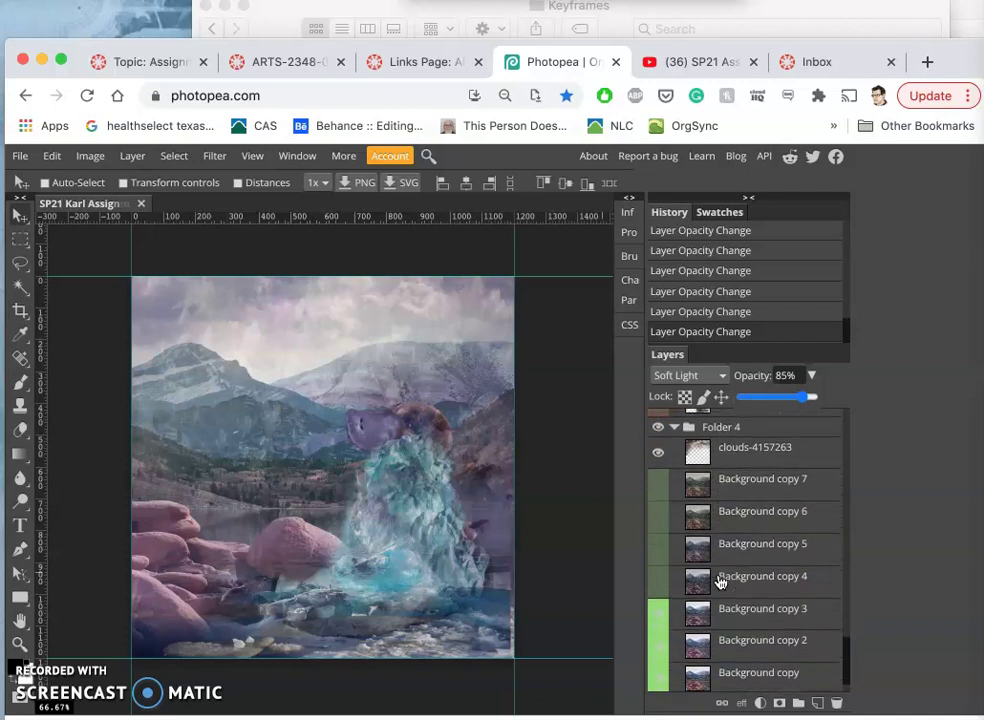
left_click(659, 485)
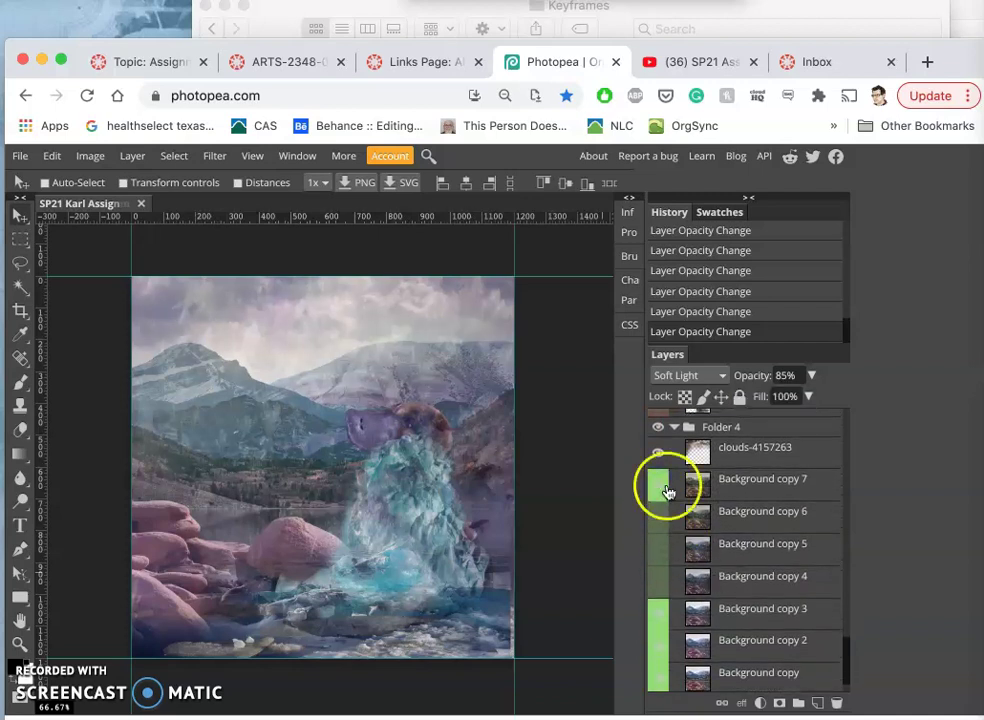
left_click_drag(666, 511, 660, 558)
left_click(660, 531)
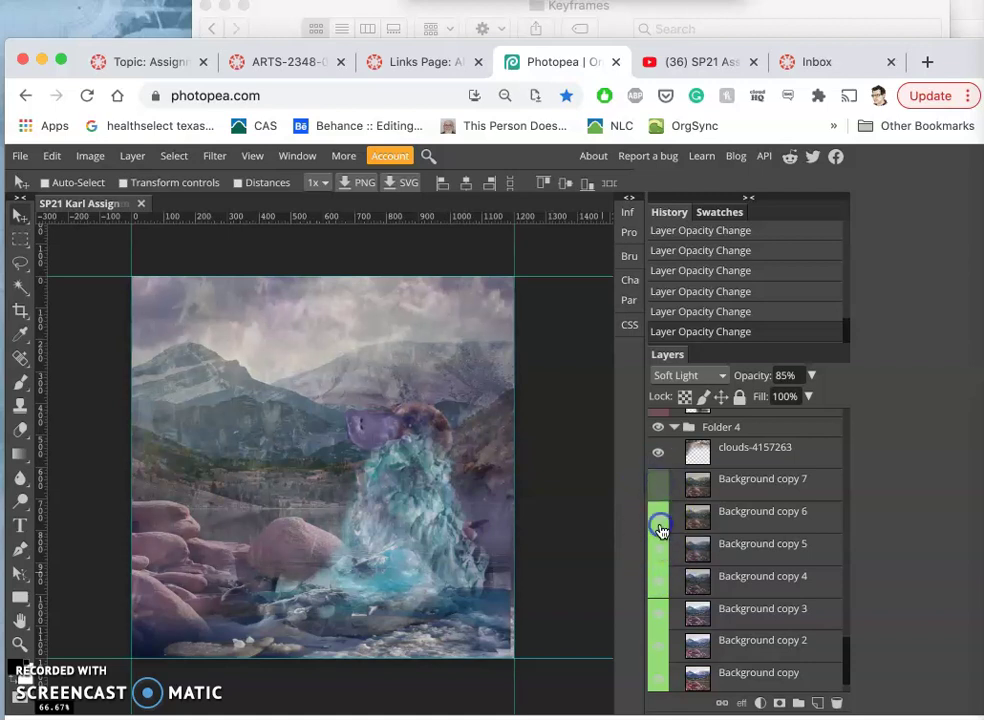
left_click(659, 549)
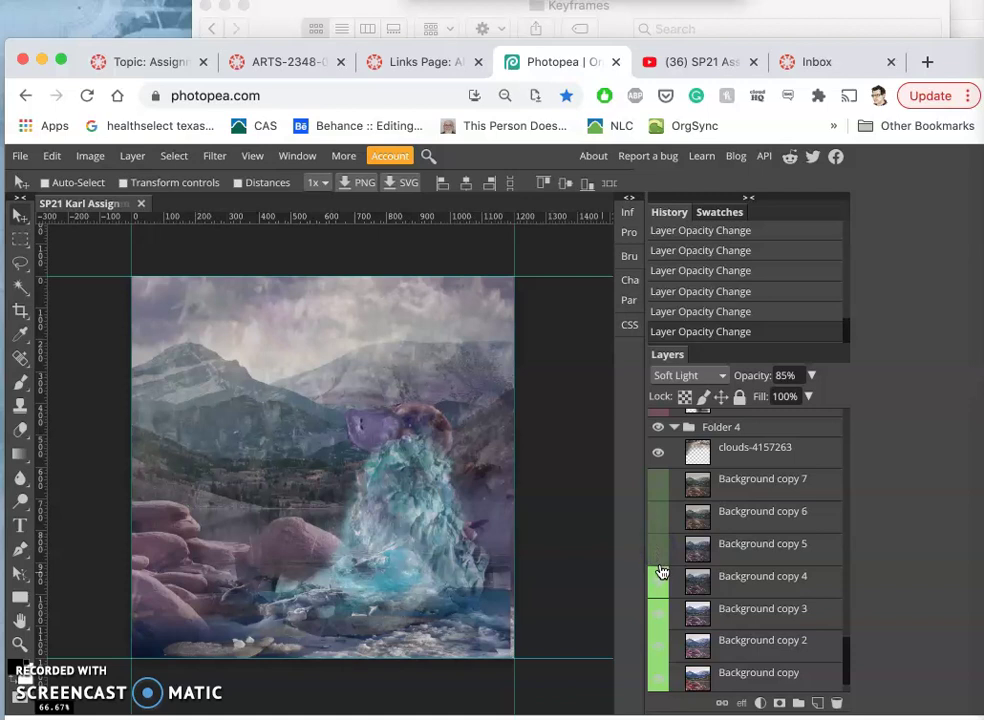
Step: Set the opacity of the clouds-4157263 layer in Folder 4 to 75%
left_click(707, 455)
left_click(811, 378)
left_click(795, 398)
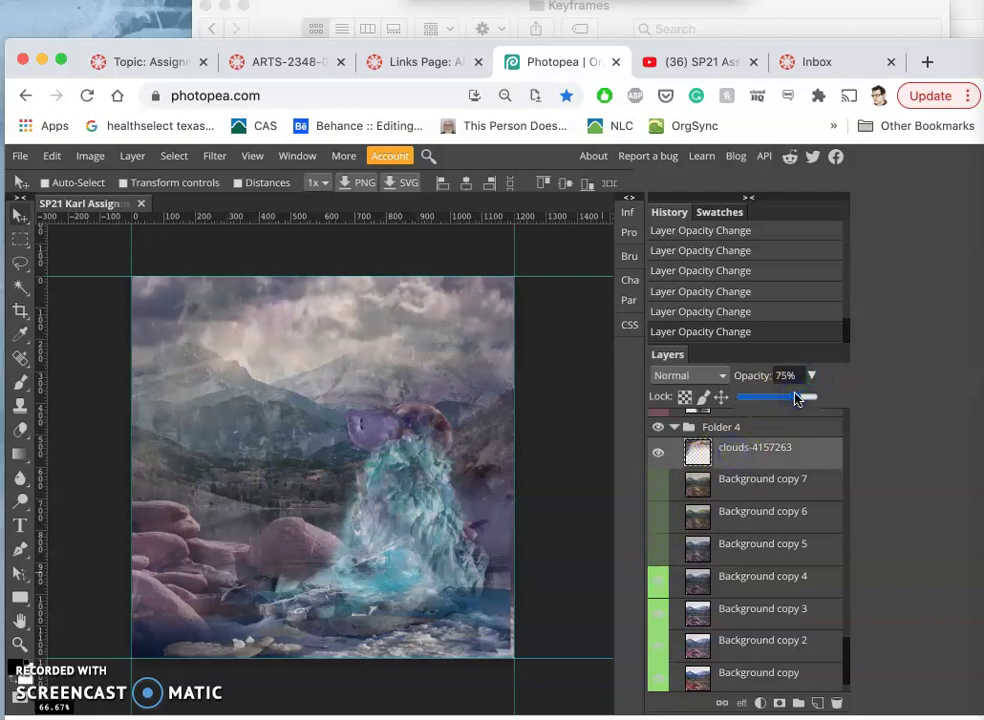
Step: Open the 6.jpg reference image, move its window aside and compare it with the current Photopea composition
left_click(780, 15)
double_click(855, 160)
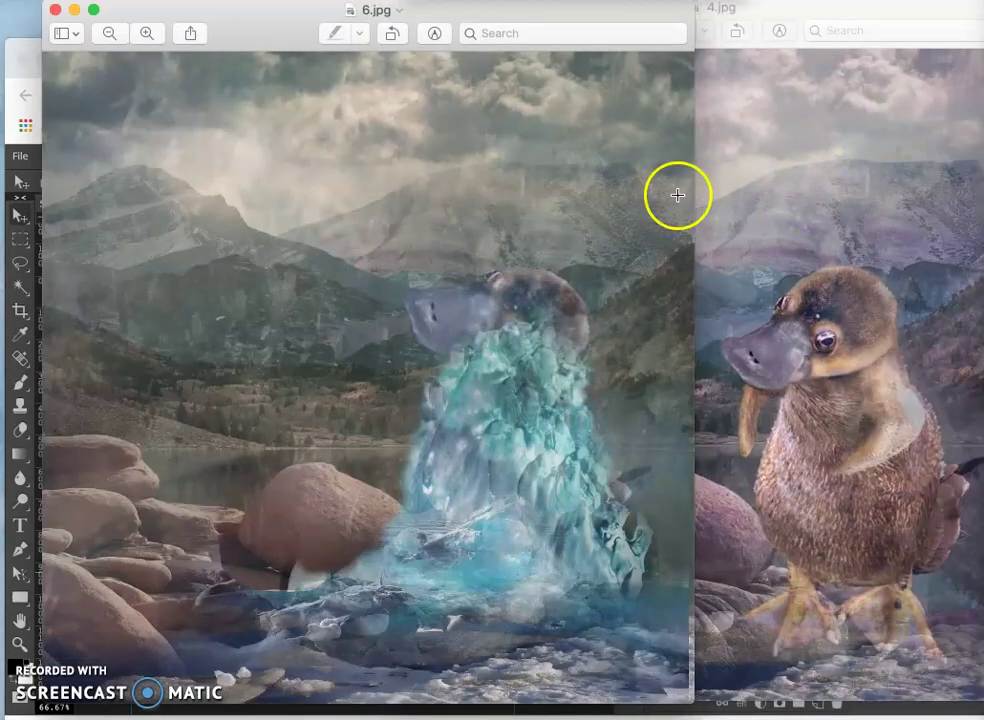
left_click(780, 230)
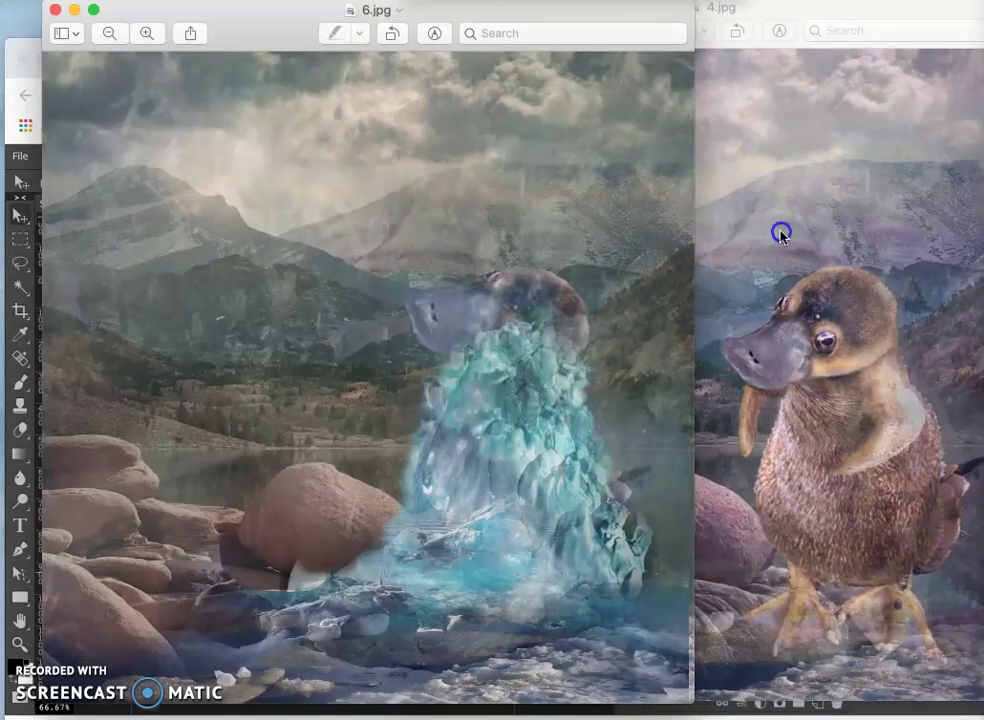
left_click(400, 16)
left_click_drag(279, 8, 508, 12)
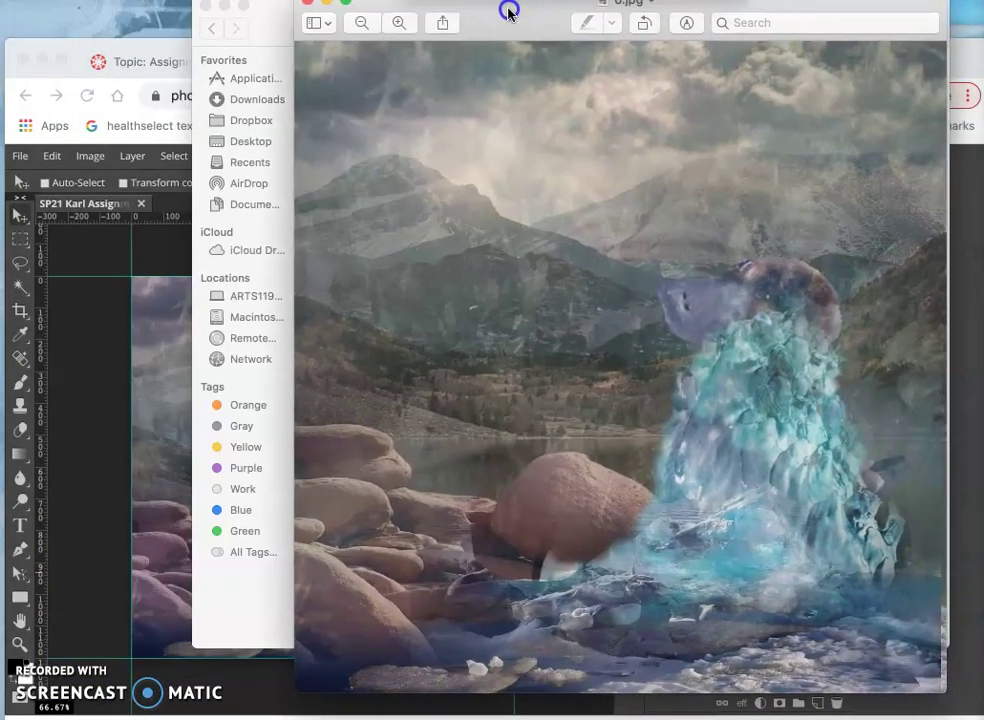
left_click(176, 325)
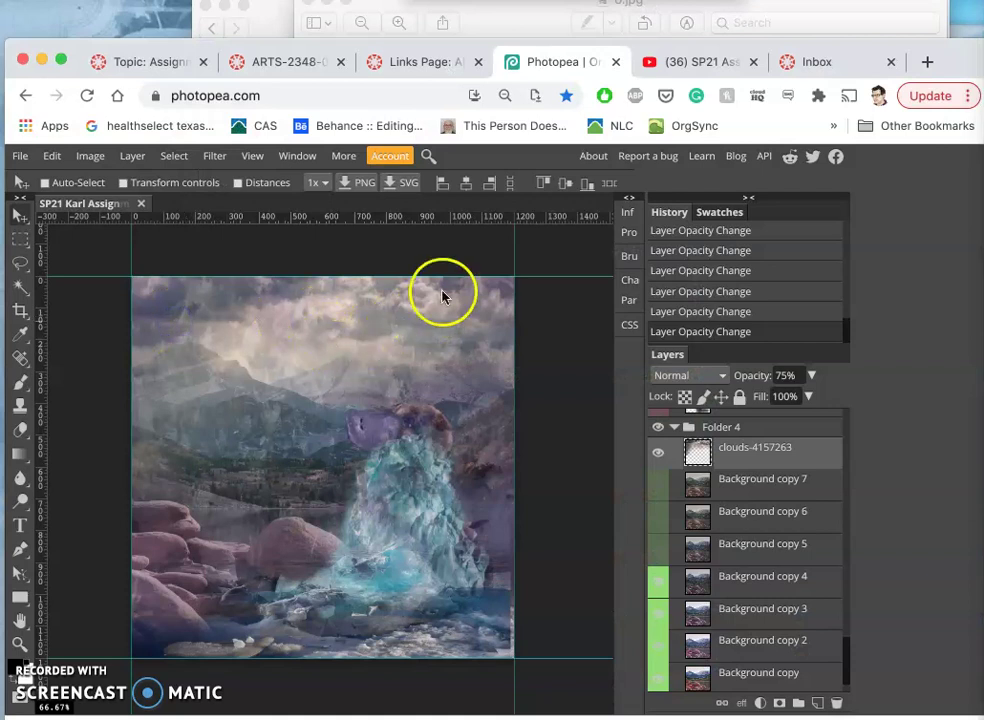
left_click(664, 8)
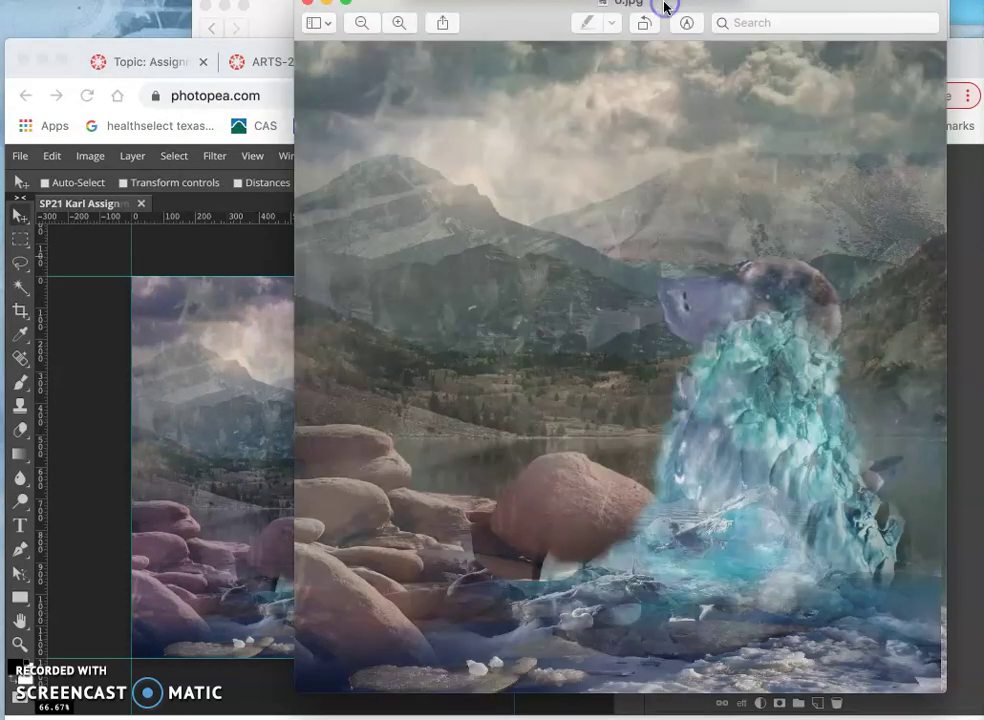
left_click(257, 369)
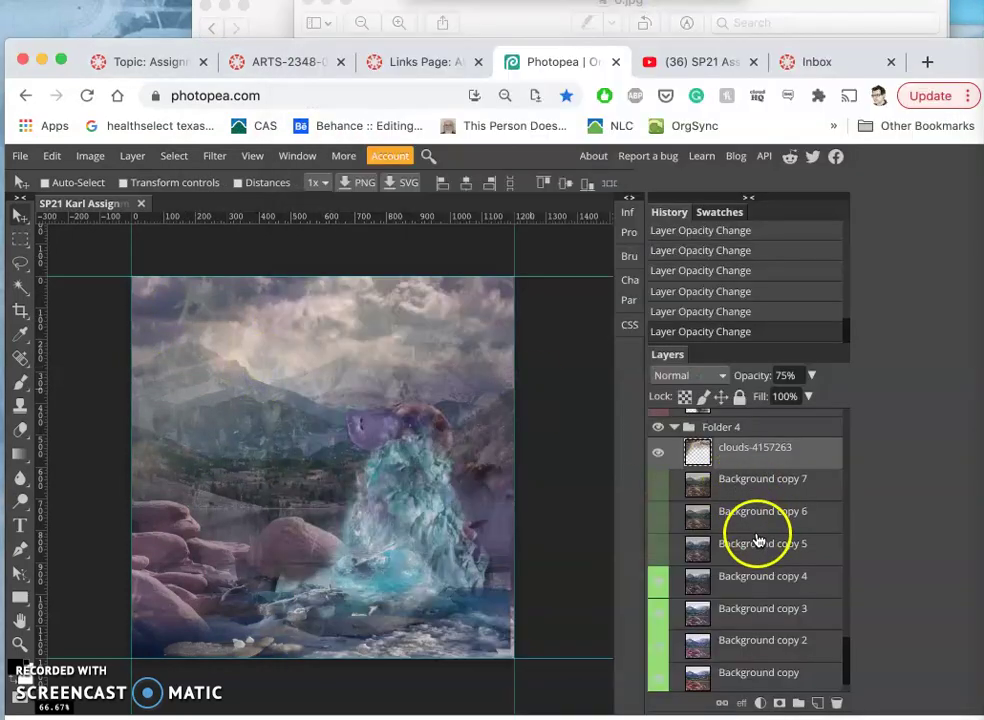
Step: Hide the Background copy 4 layer in Folder 4
scroll(749, 540, "up", 3)
scroll(749, 537, "down", 3)
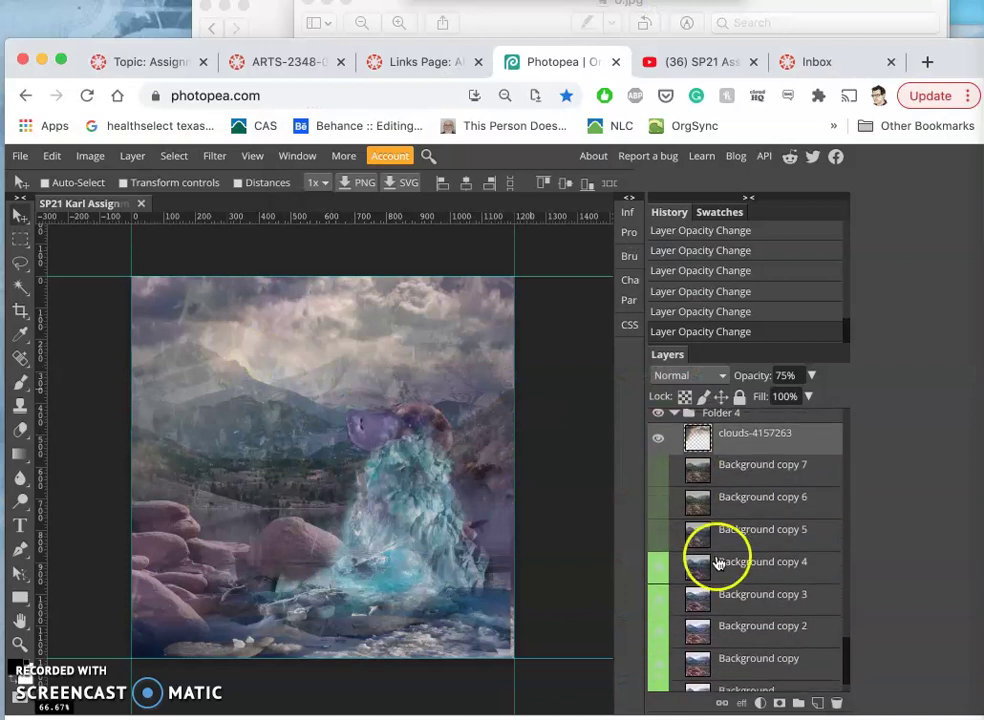
left_click(656, 568)
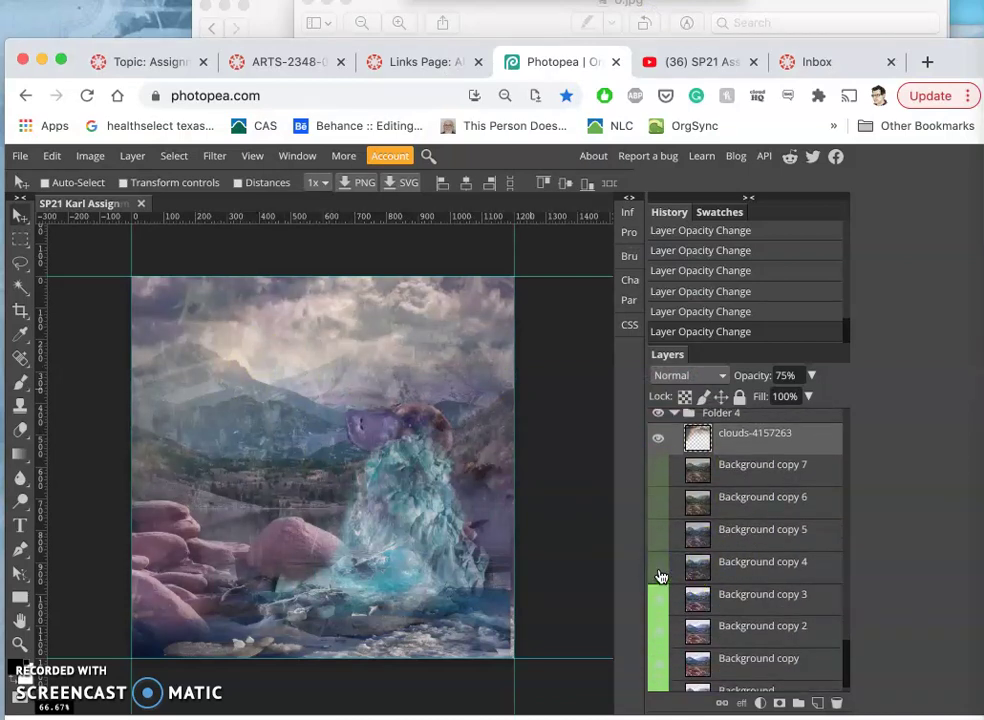
Step: Show Layer 1 in Folder 6 and move it up onto the block of ice
scroll(690, 540, "up", 10)
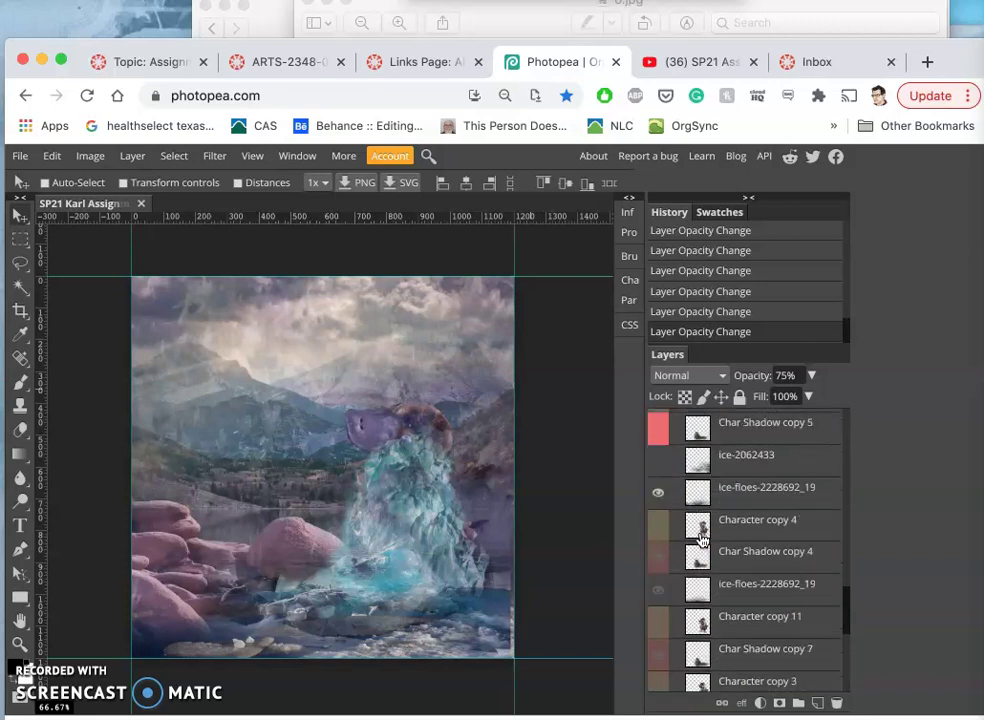
scroll(703, 540, "up", 15)
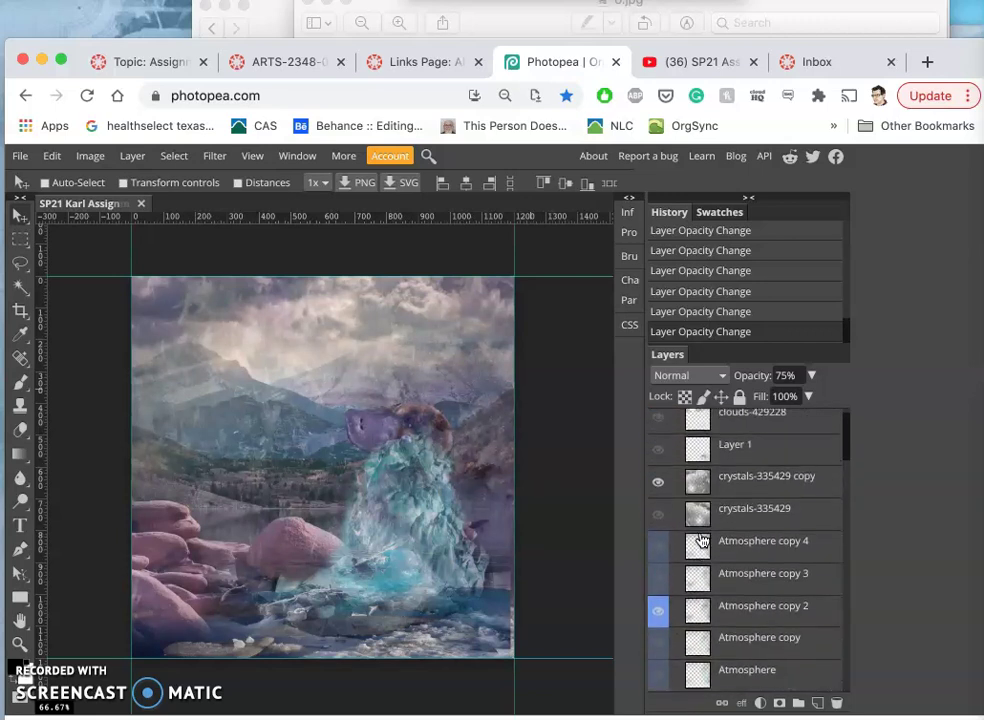
scroll(703, 540, "up", 1)
left_click(659, 534)
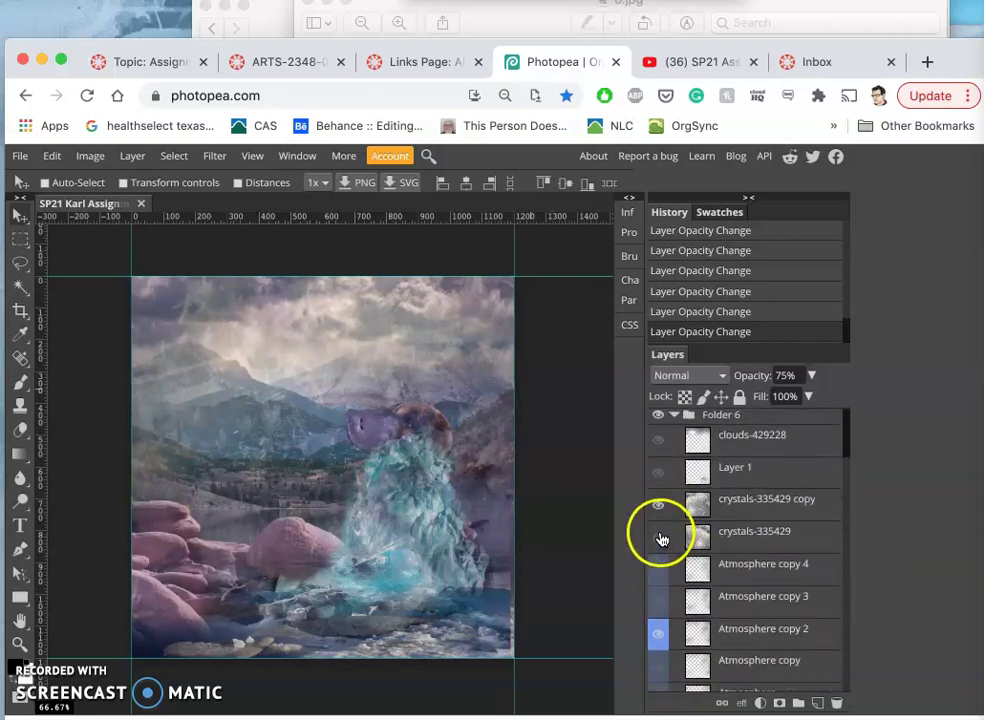
left_click(659, 474)
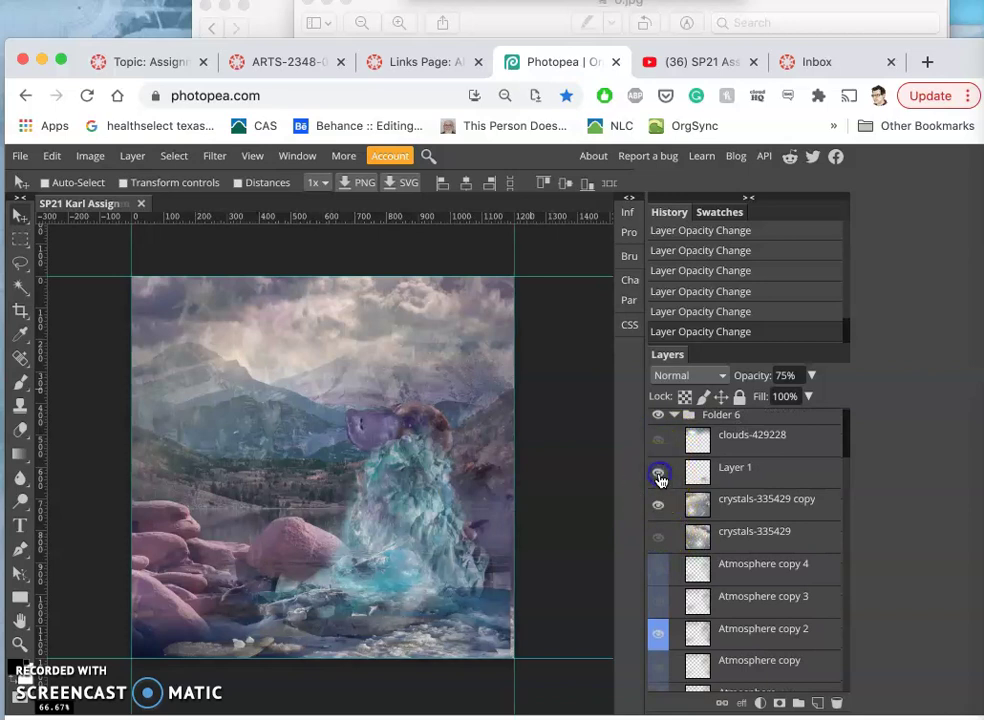
left_click(686, 474)
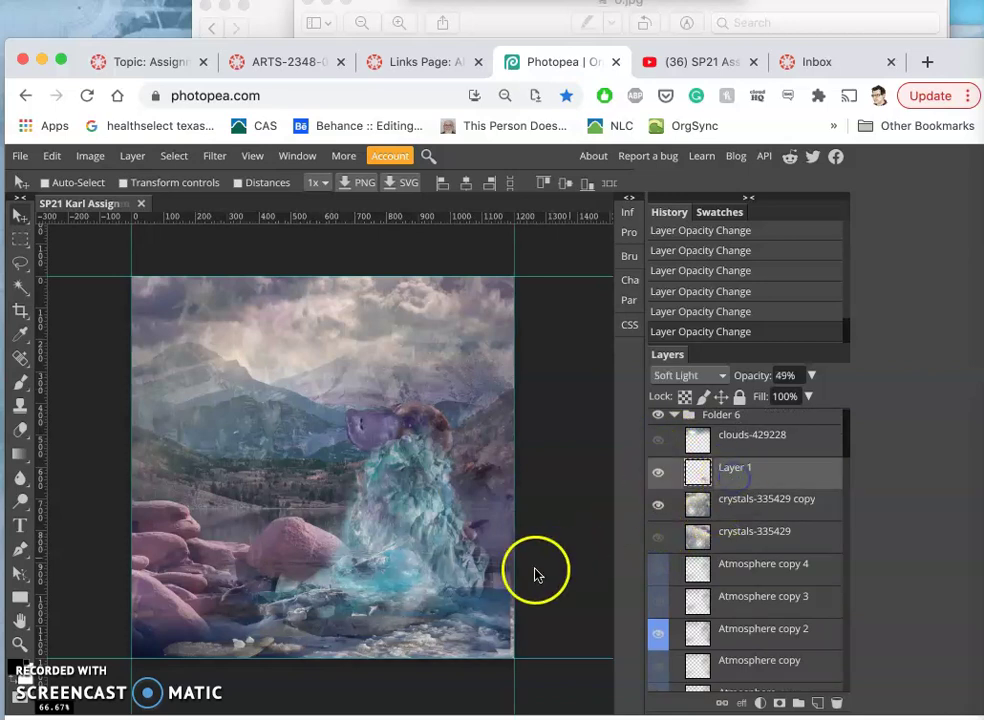
left_click_drag(425, 592, 405, 490)
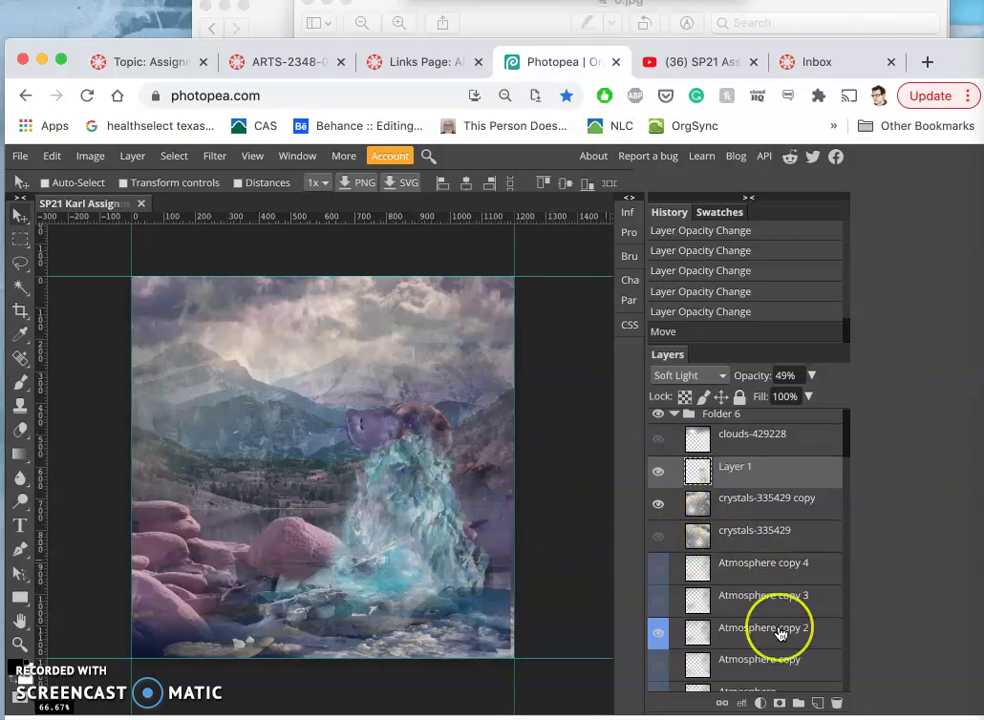
Step: Toggle the Background copy 4 layer in Folder 4 to judge its effect and leave it shown
scroll(779, 633, "down", 5)
scroll(779, 633, "down", 20)
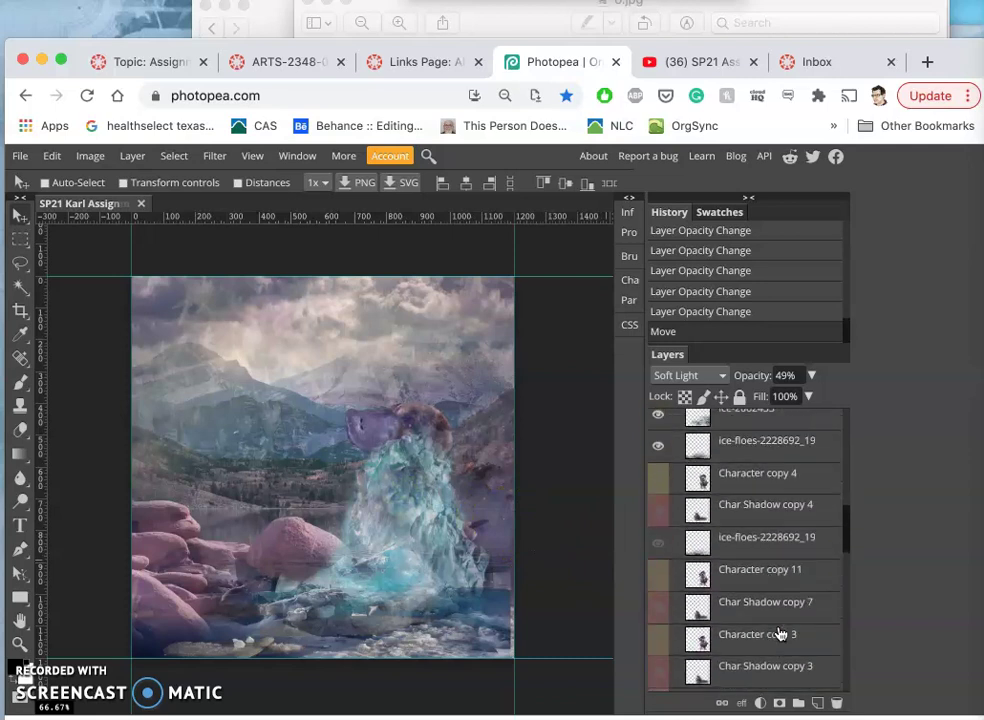
scroll(779, 633, "down", 5)
left_click_drag(698, 632, 660, 598)
left_click(657, 592)
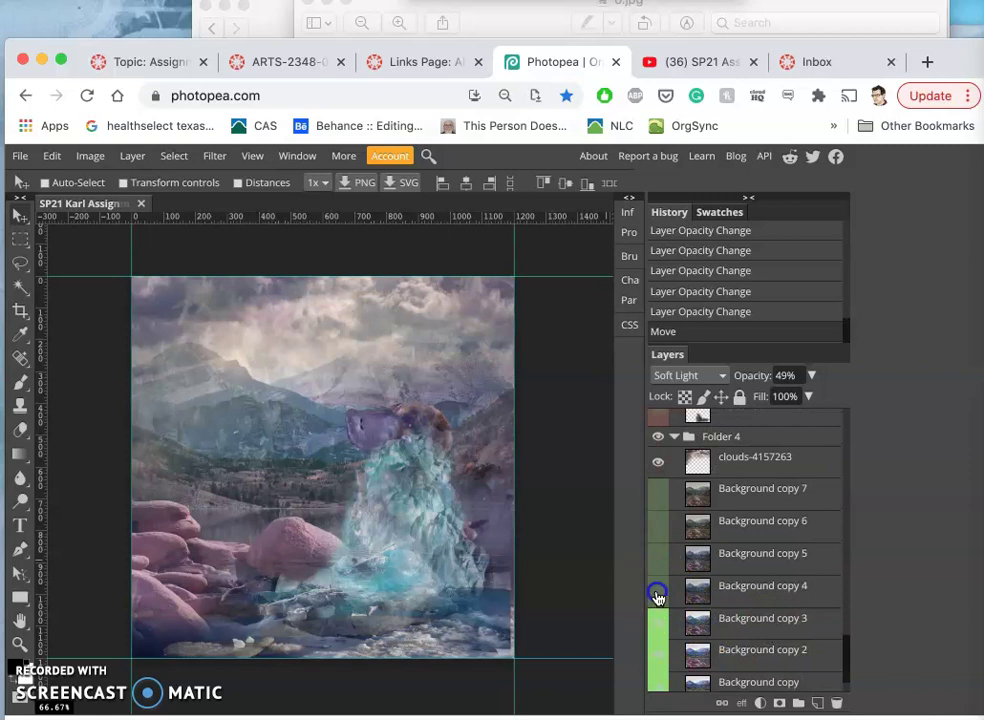
left_click(659, 588)
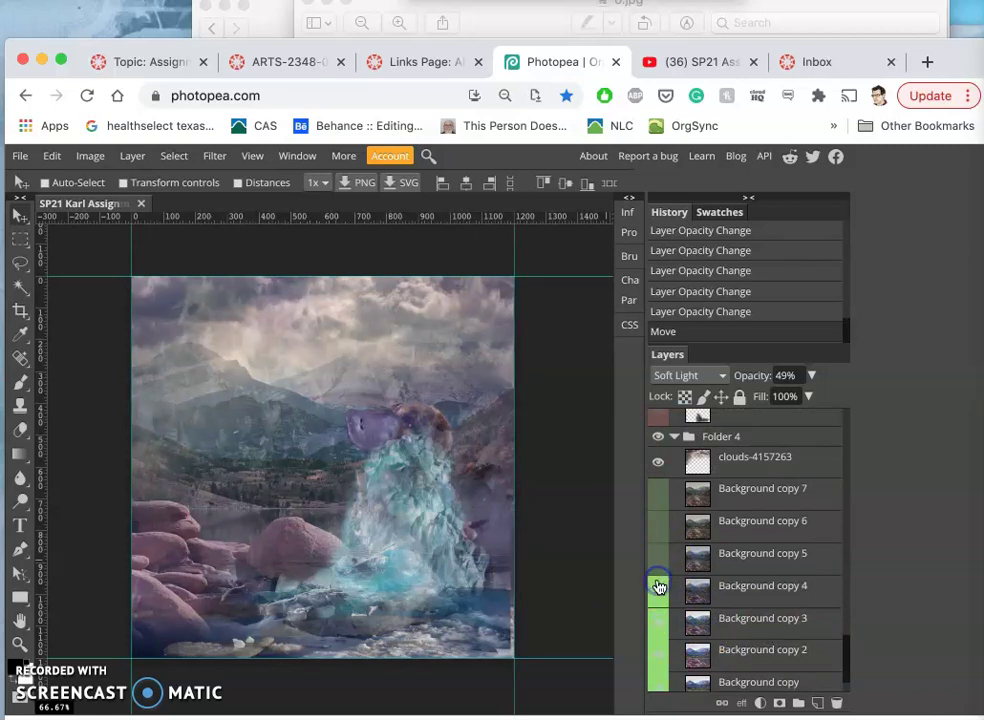
left_click(659, 584)
left_click(659, 585)
Step: Compare the composition with 6.jpg and toggle the clouds-4157263 layer's visibility to check its effect on the sky
left_click(763, 12)
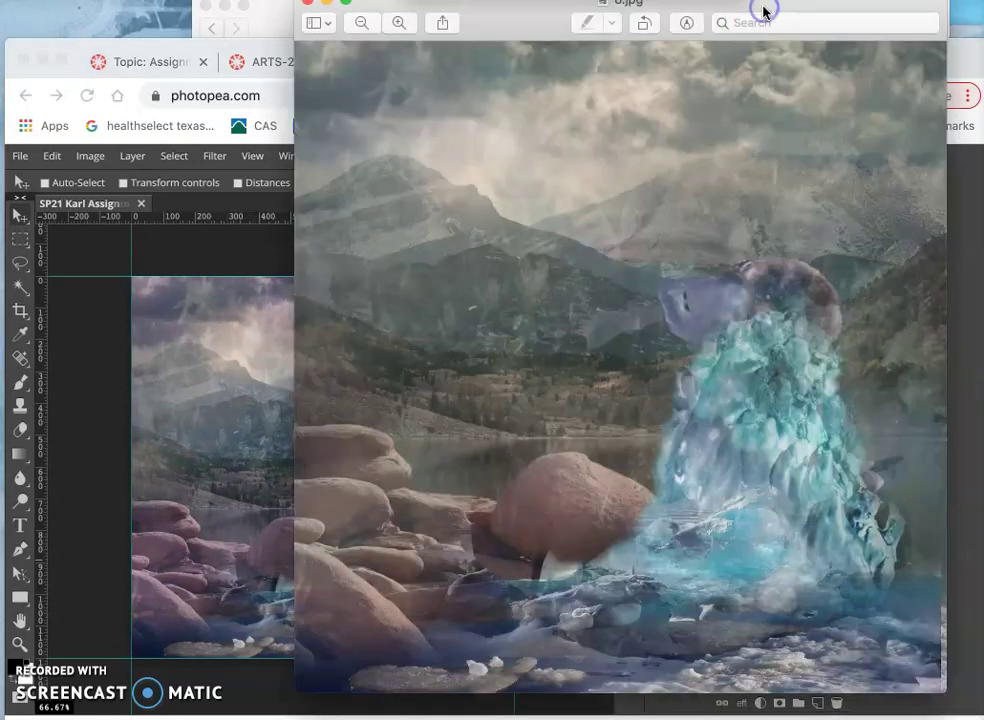
left_click(257, 334)
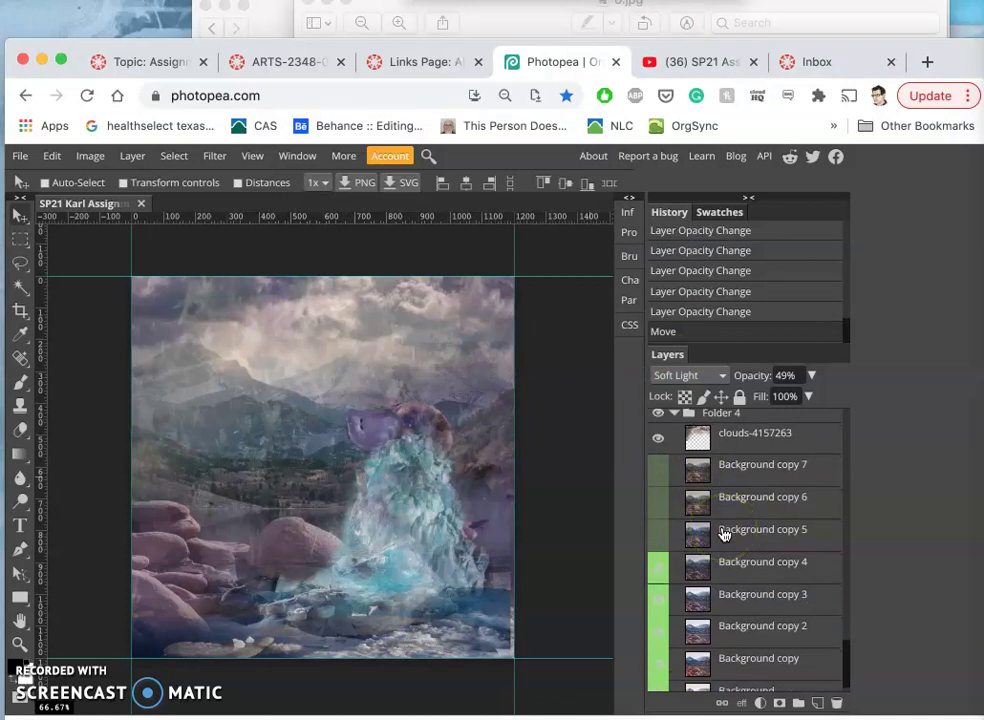
scroll(725, 532, "up", 1)
left_click(658, 481)
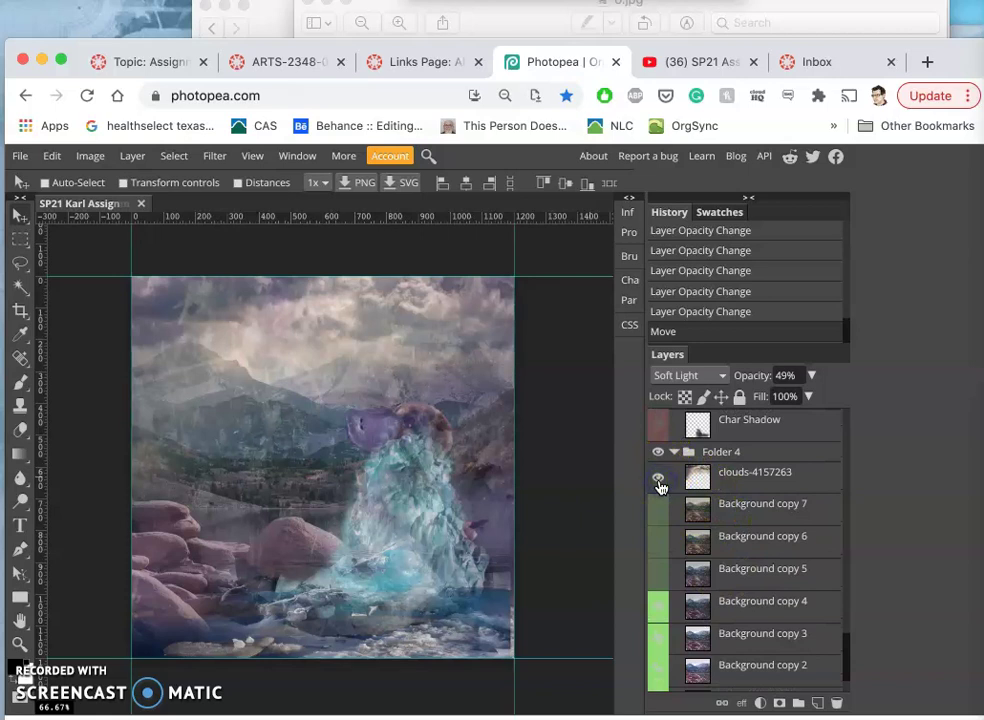
left_click(659, 484)
left_click(660, 485)
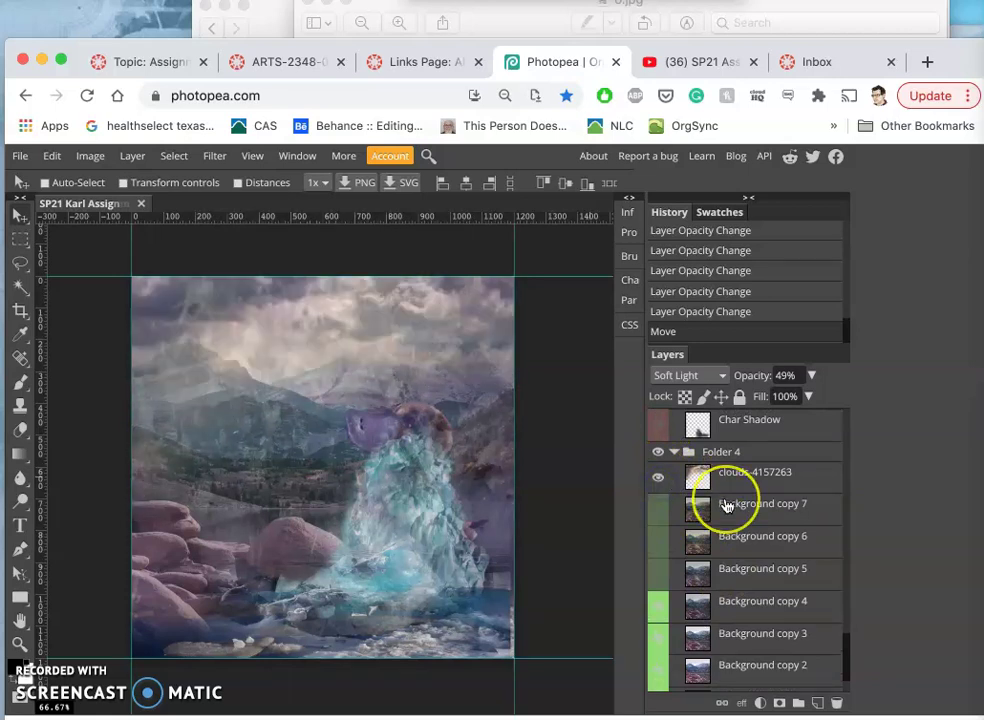
Step: Show the Atmosphere copy 3 layer in Folder 6 and hide Atmosphere copy 2
scroll(727, 507, "up", 5)
scroll(727, 507, "up", 15)
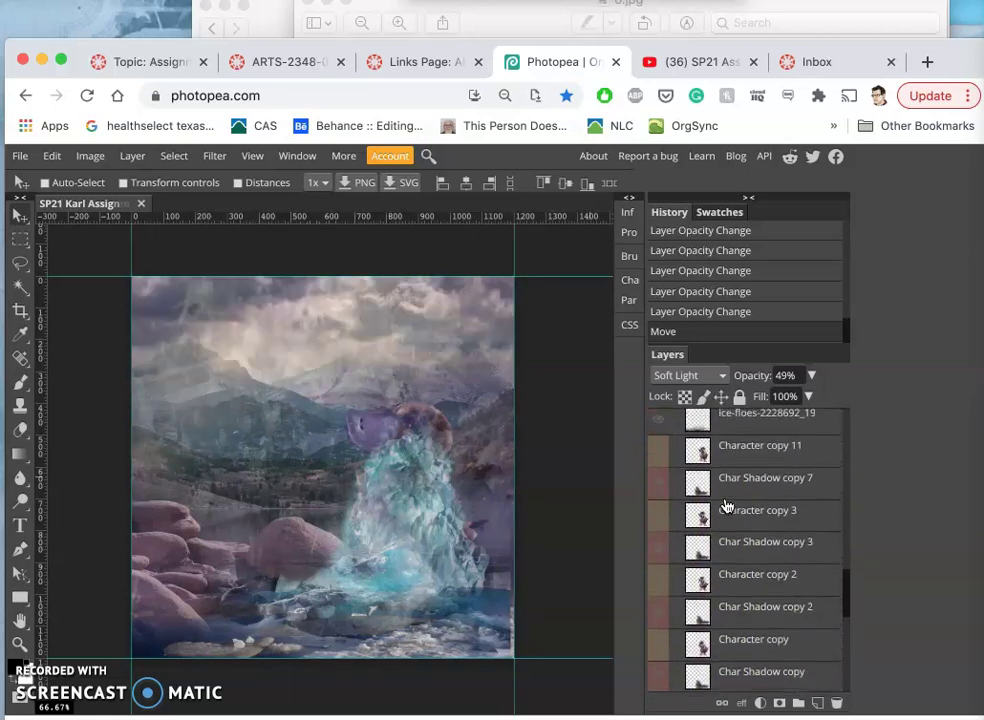
scroll(727, 507, "up", 10)
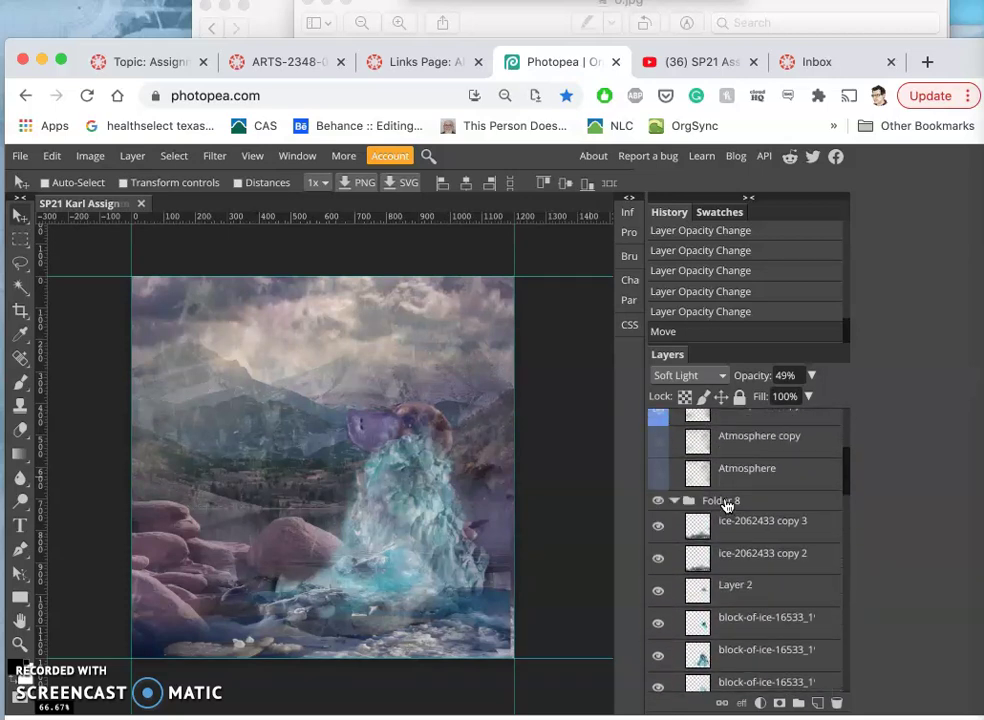
scroll(727, 507, "up", 5)
left_click(657, 556)
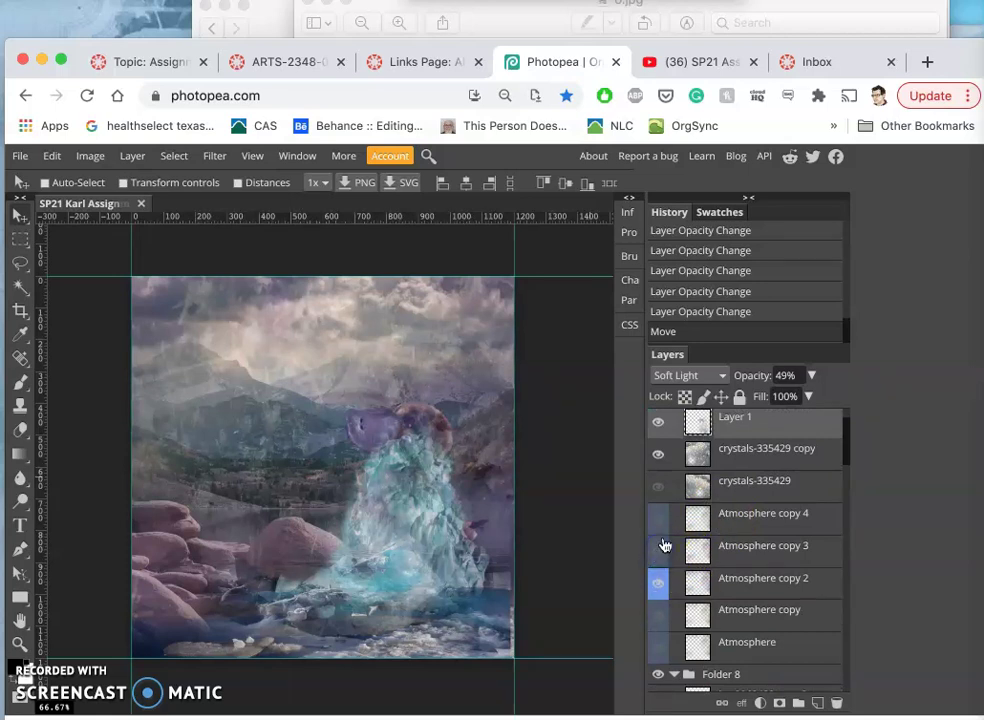
left_click(659, 556)
left_click(659, 556)
left_click(659, 556)
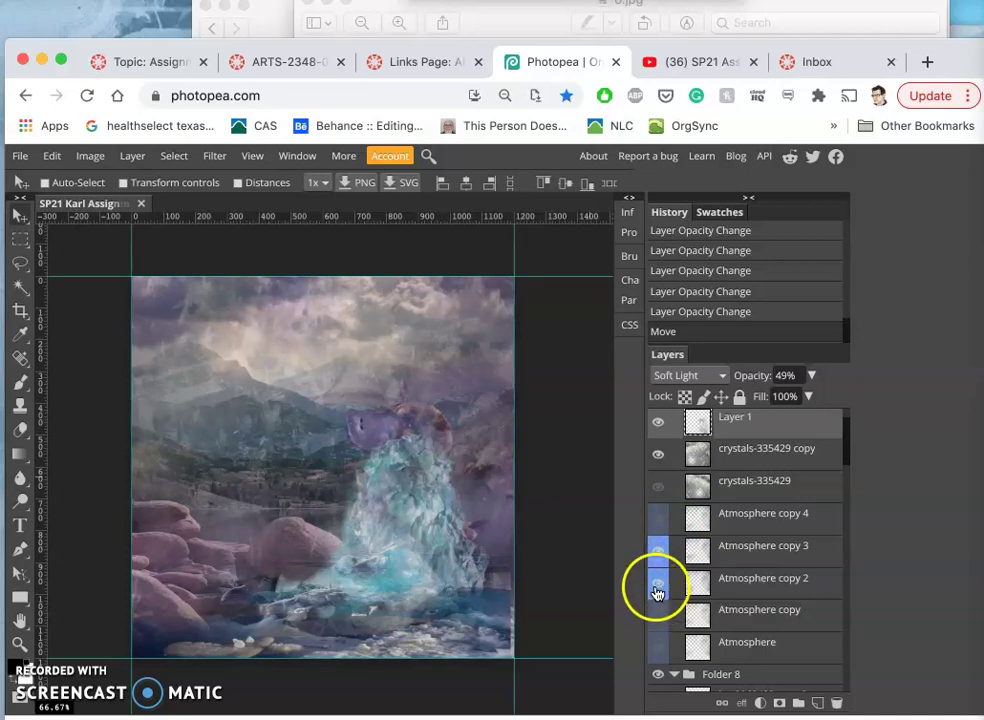
left_click(657, 590)
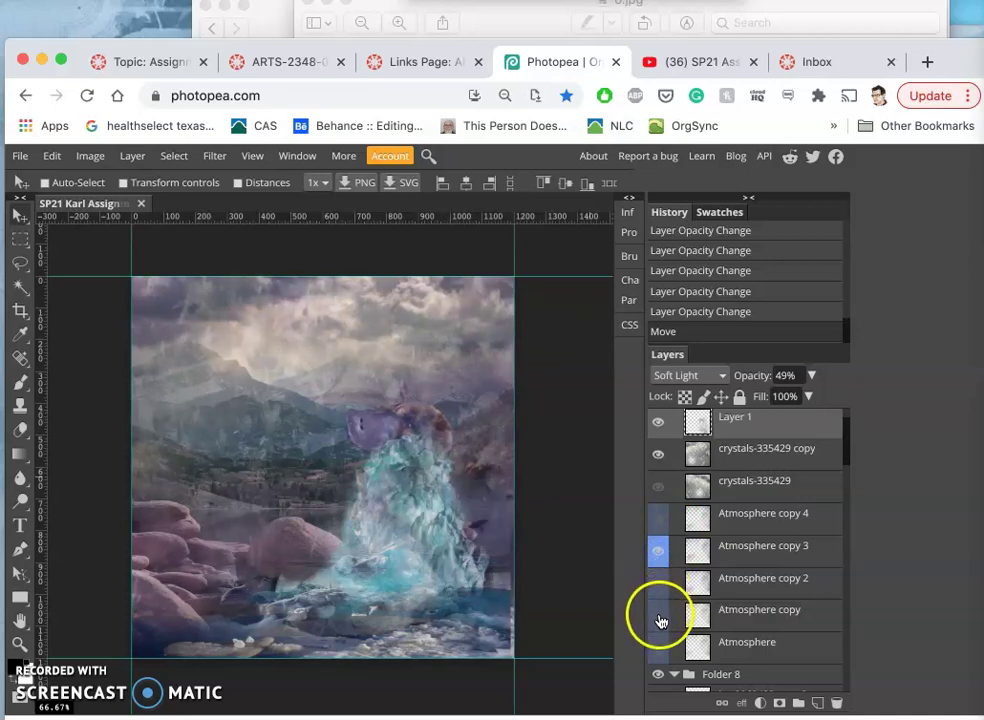
Step: Show the Atmosphere copy 4 layer and hide Atmosphere copy 3 and Atmosphere copy
left_click(659, 519)
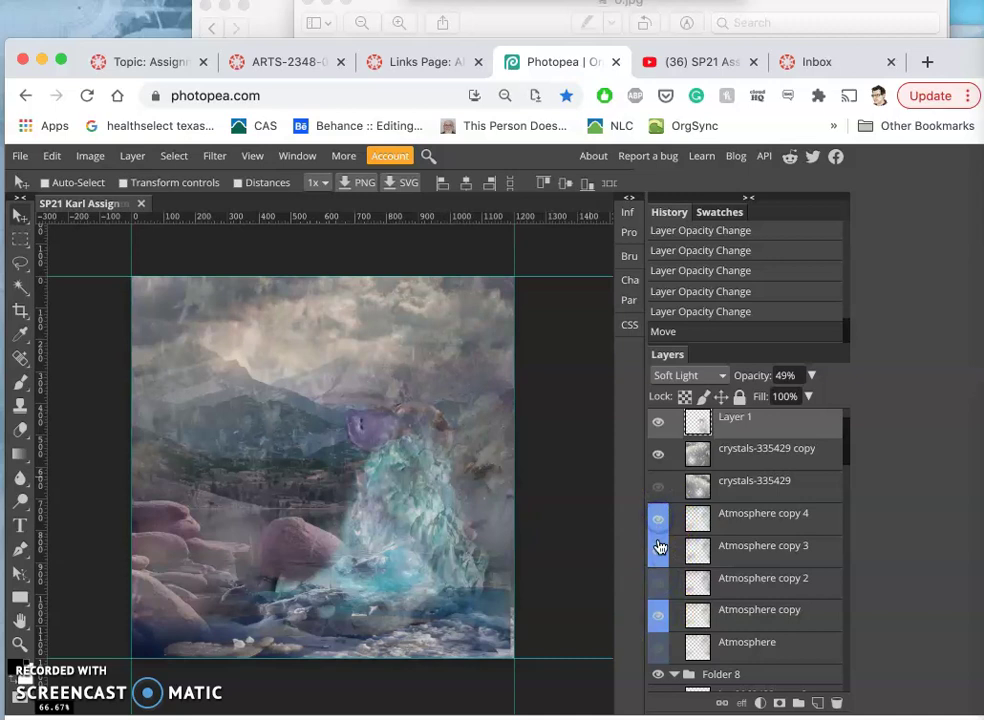
left_click(659, 552)
left_click(655, 621)
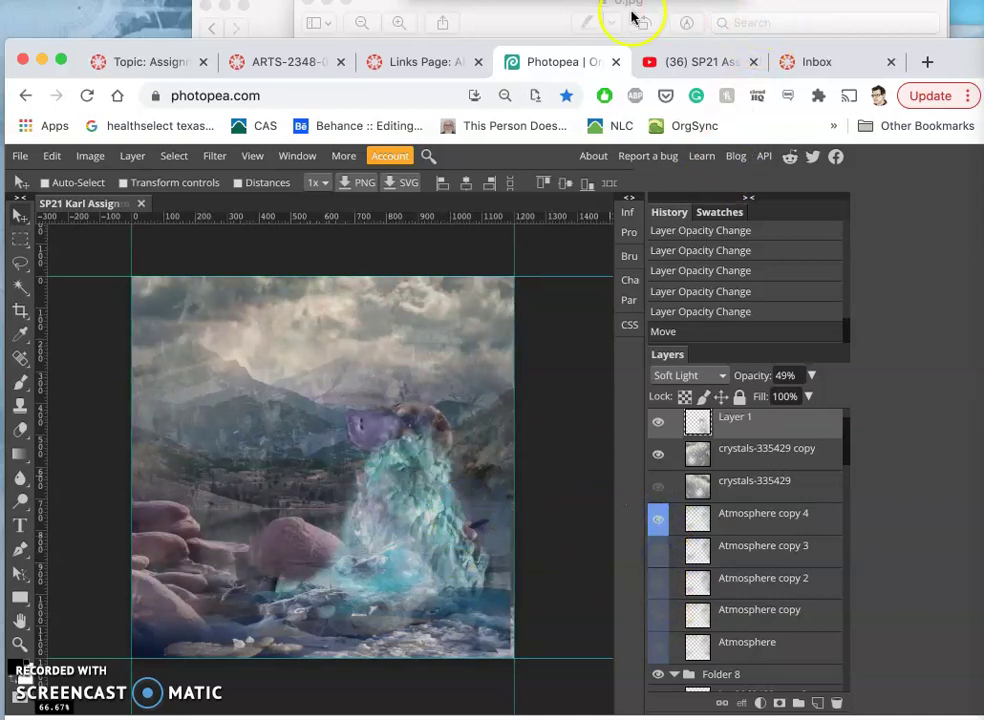
Step: Compare the composition with 6.jpg and show Atmosphere copy 3 together with Atmosphere copy 4
left_click(538, 23)
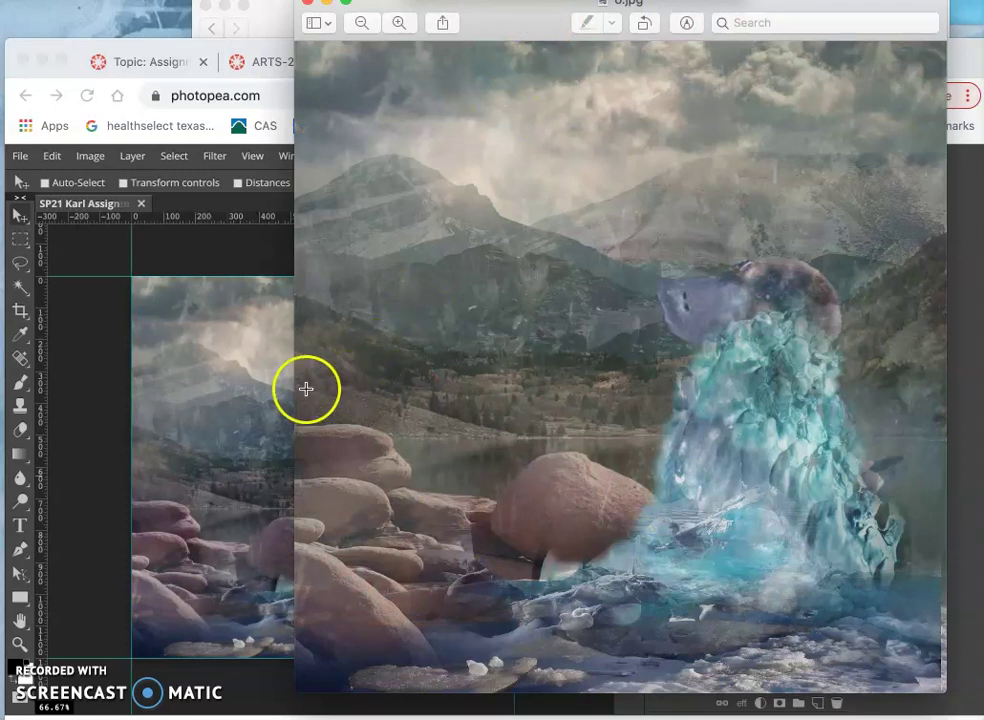
left_click(211, 417)
left_click_drag(667, 545, 473, 418)
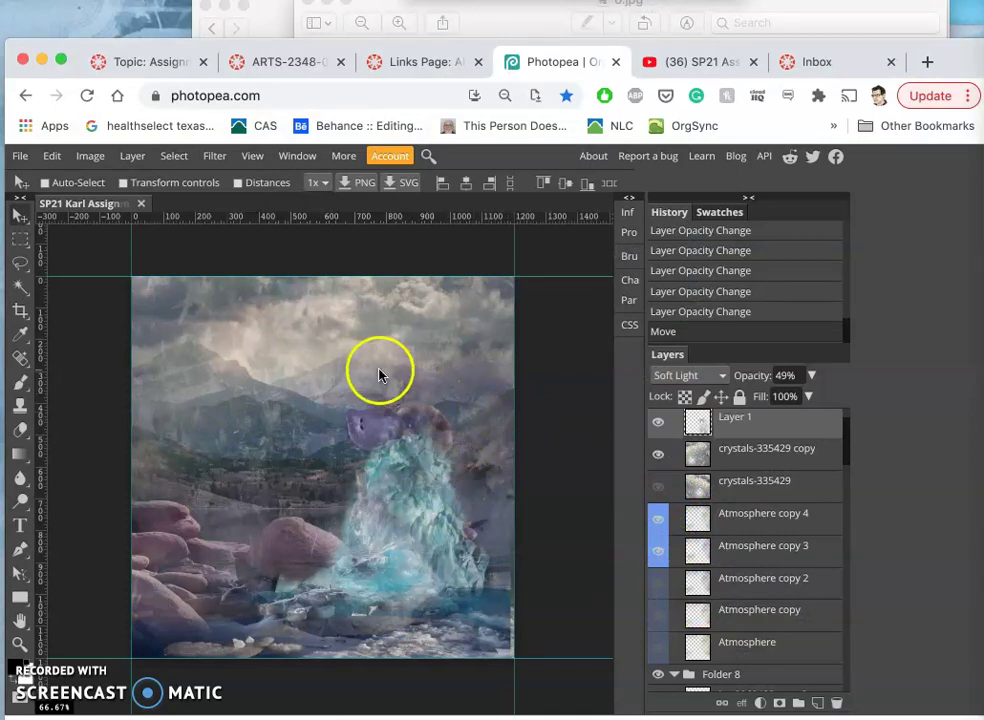
Step: Start exporting the composition as a JPG and close the 6.jpg reference image
left_click(20, 158)
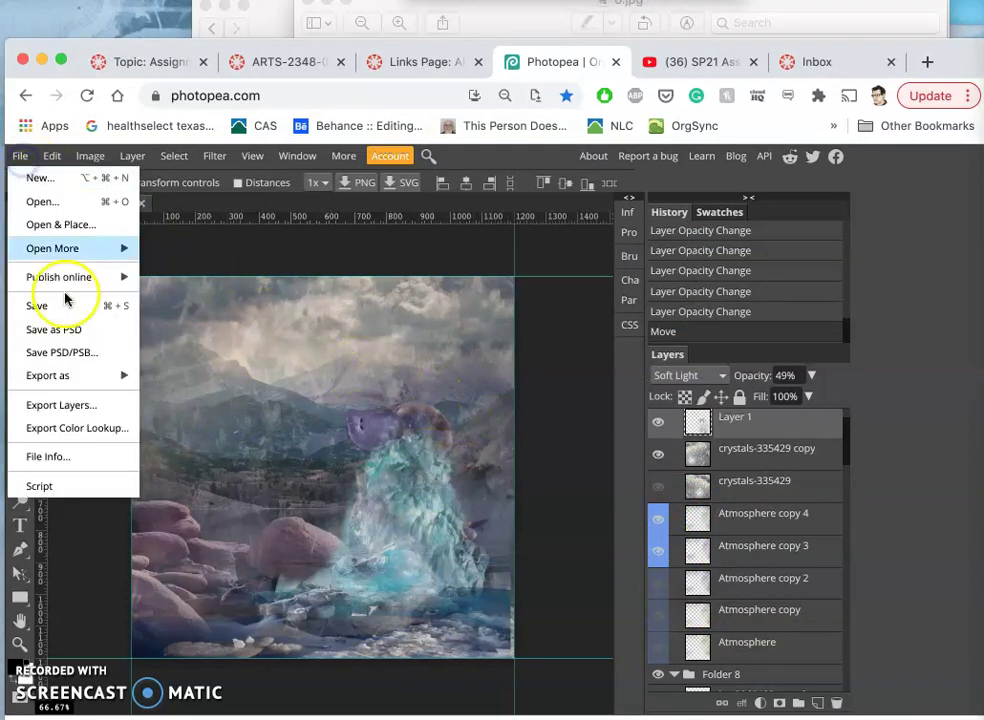
mouse_move(75, 376)
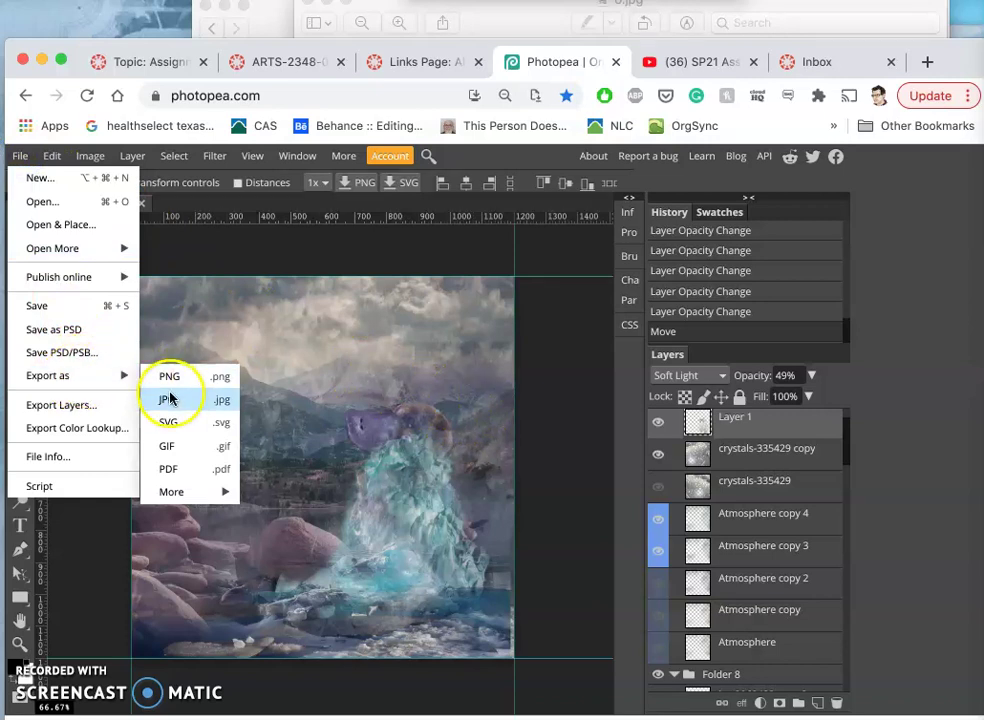
left_click(159, 404)
left_click(529, 15)
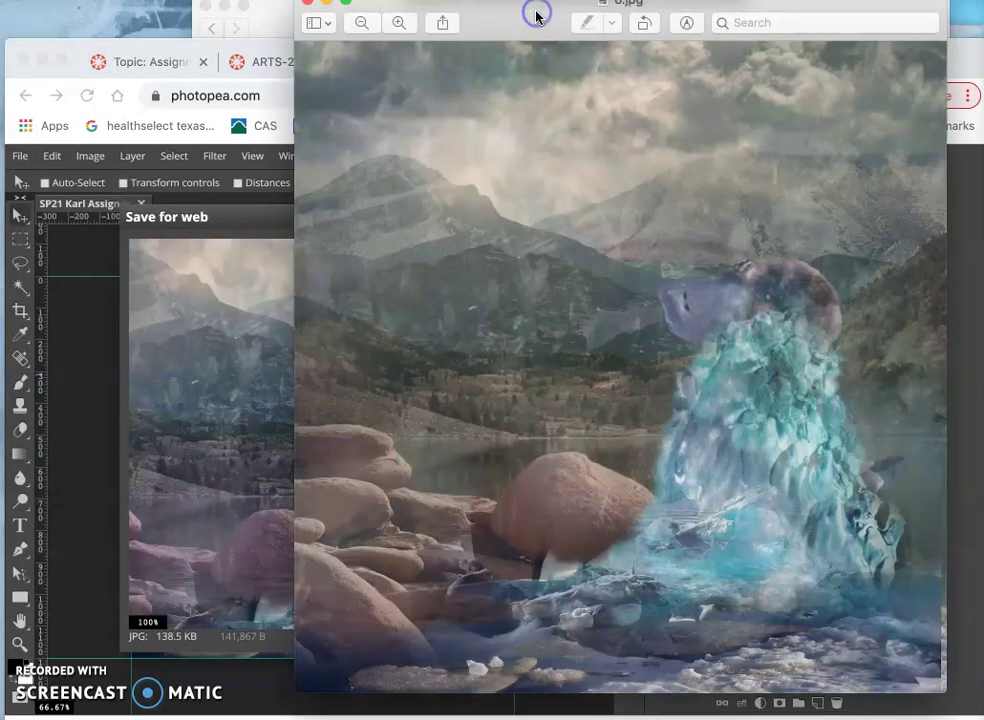
left_click_drag(530, 18, 537, 42)
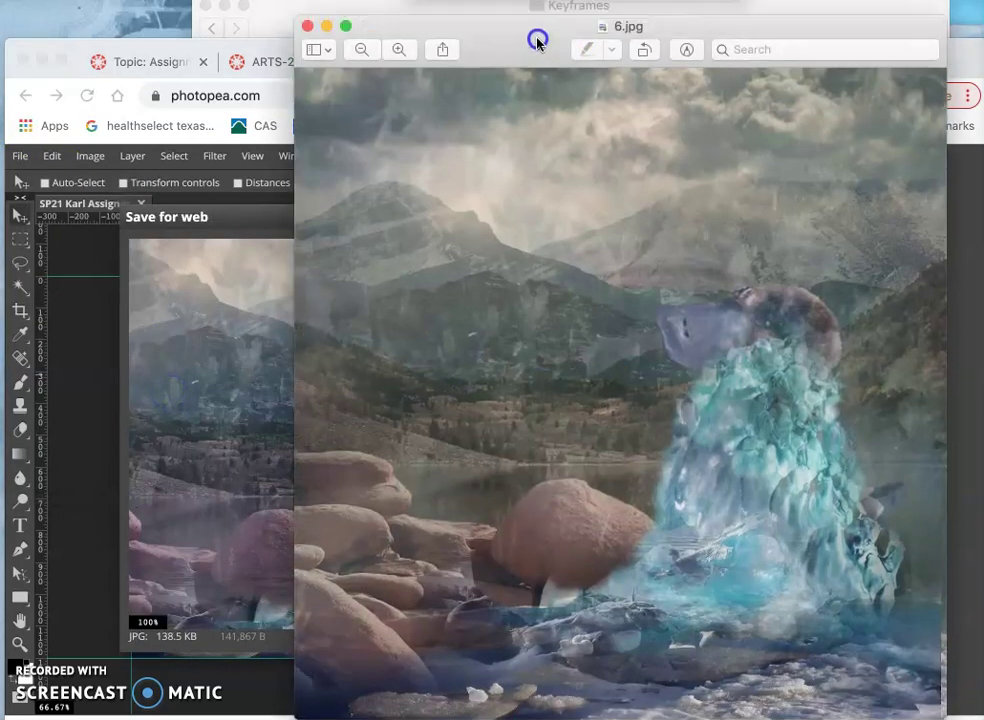
left_click(307, 25)
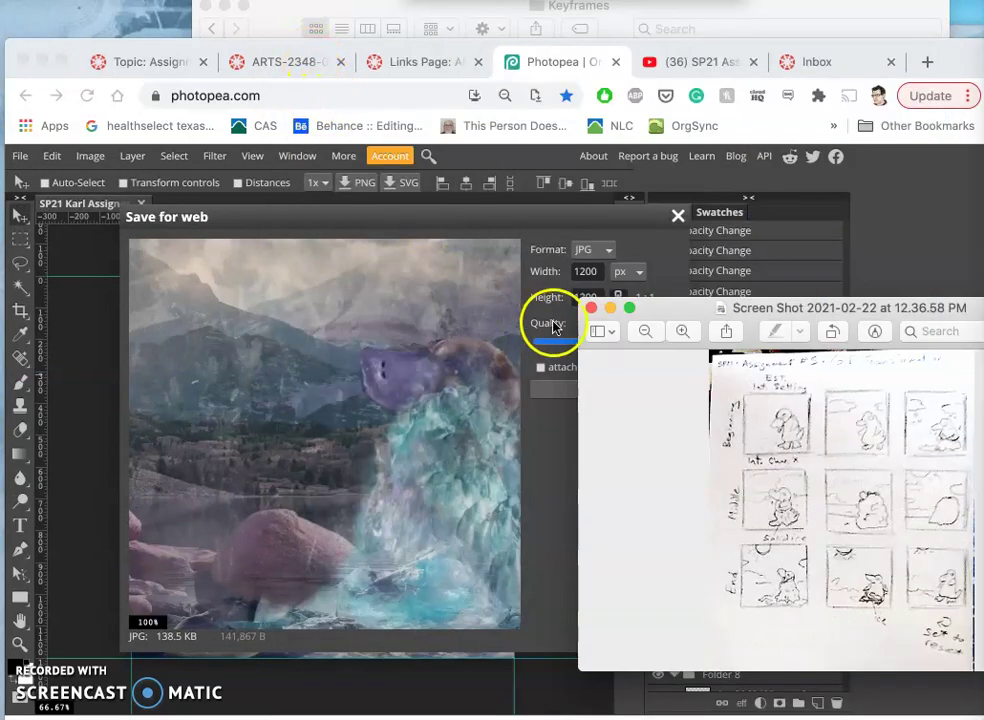
Step: Open the Downloads folder in Finder, set its window aside, and save the composition as a 1200 × 1200 px JPG at 70% quality
mouse_move(5, 580)
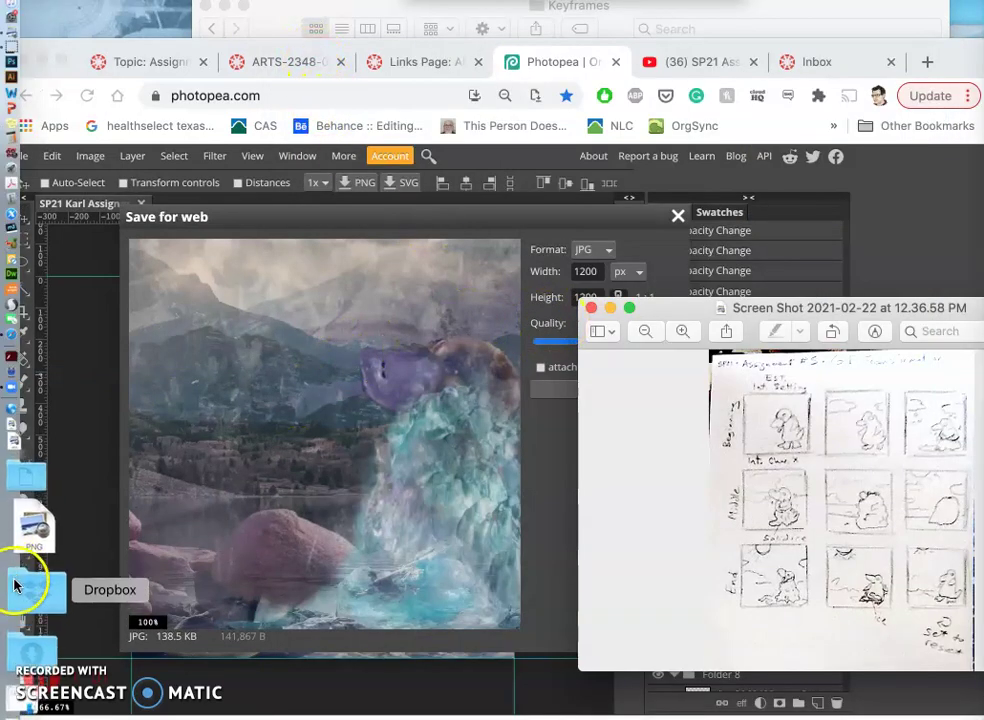
left_click(22, 603)
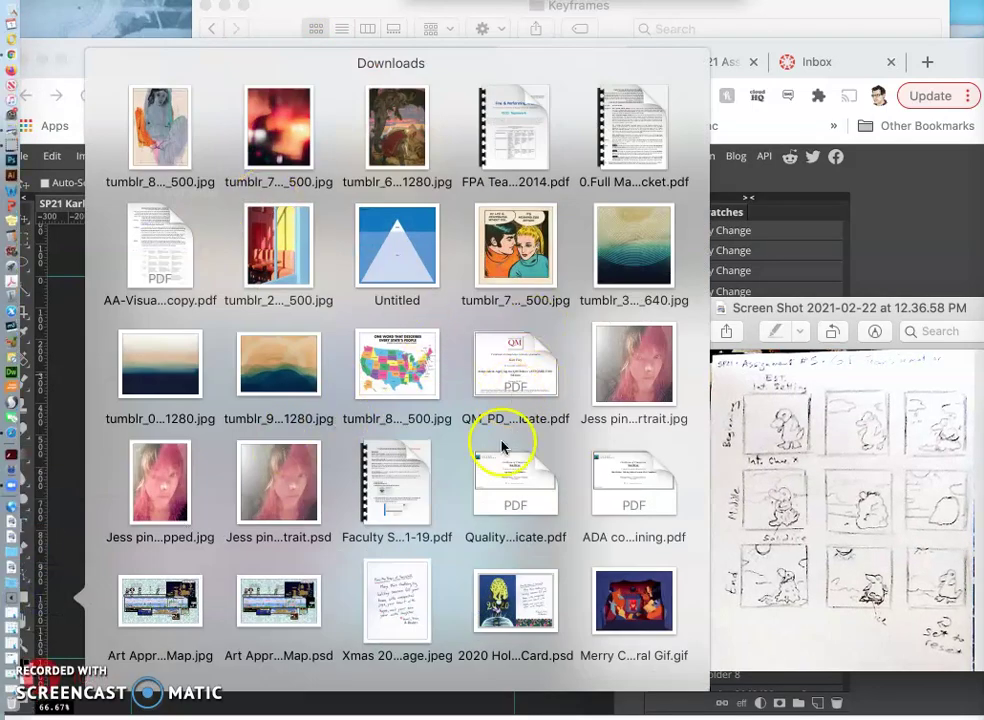
scroll(501, 450, "down", 5)
left_click(520, 598)
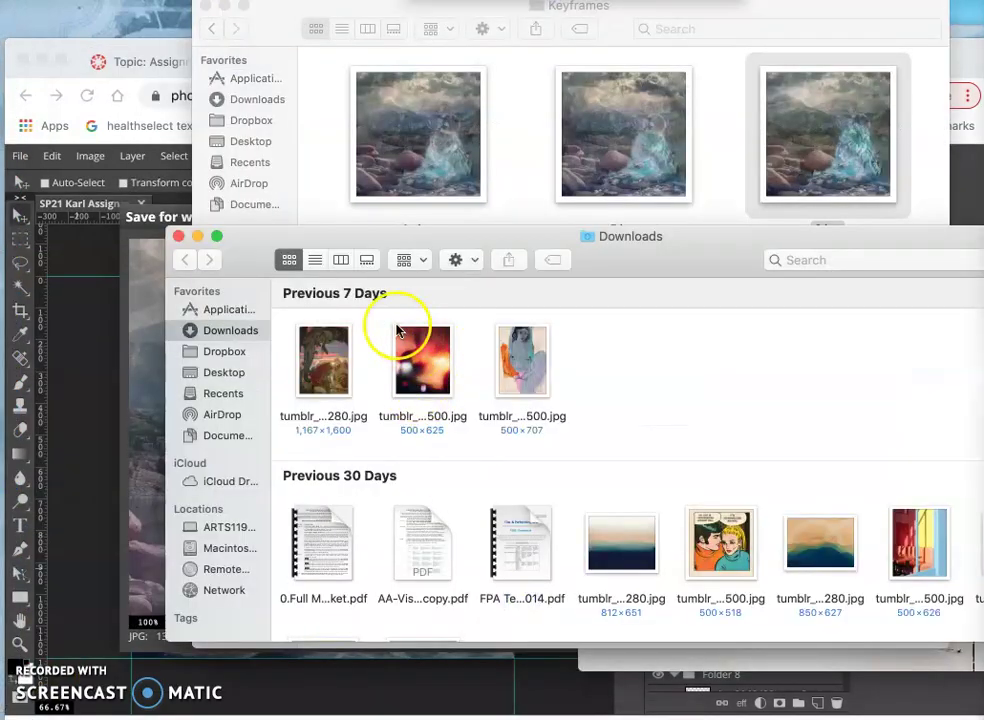
left_click_drag(253, 242, 315, 534)
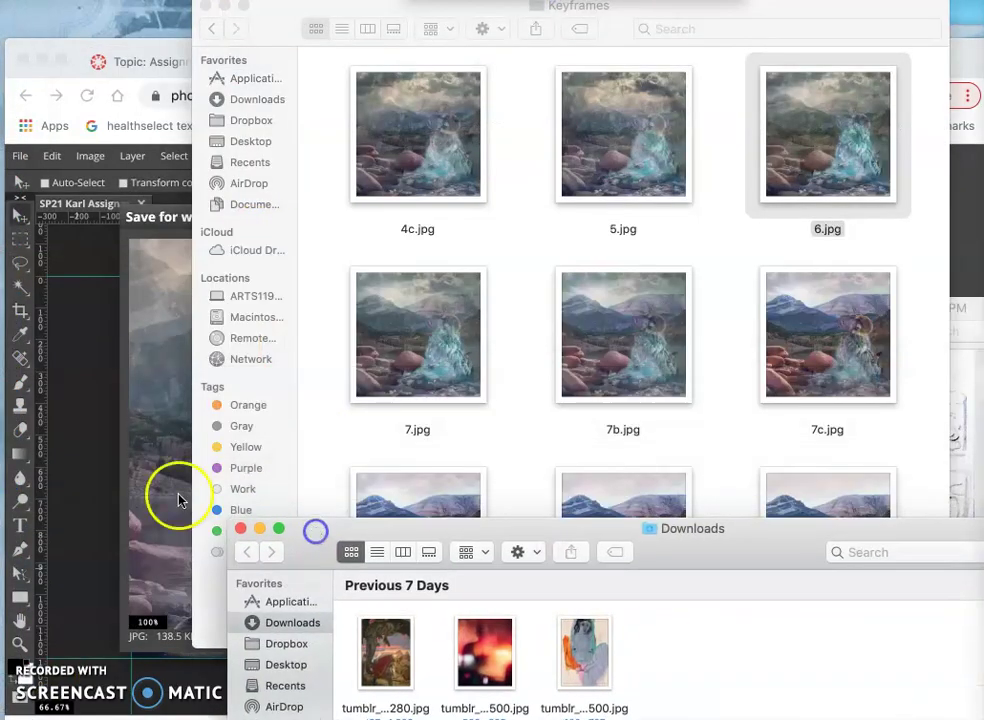
left_click(170, 497)
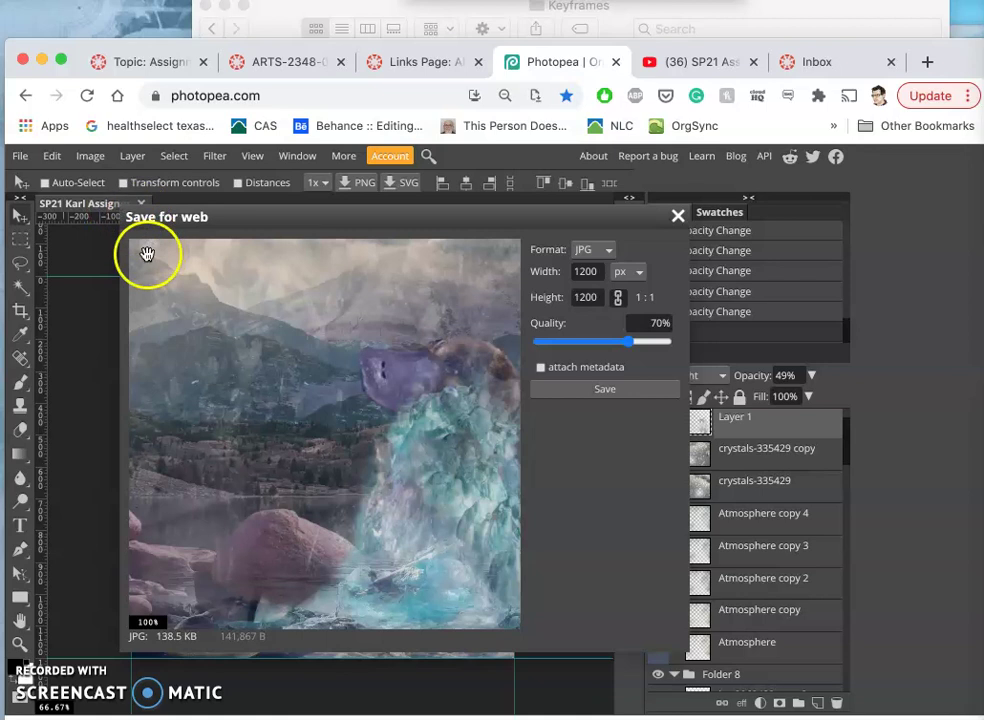
left_click(594, 391)
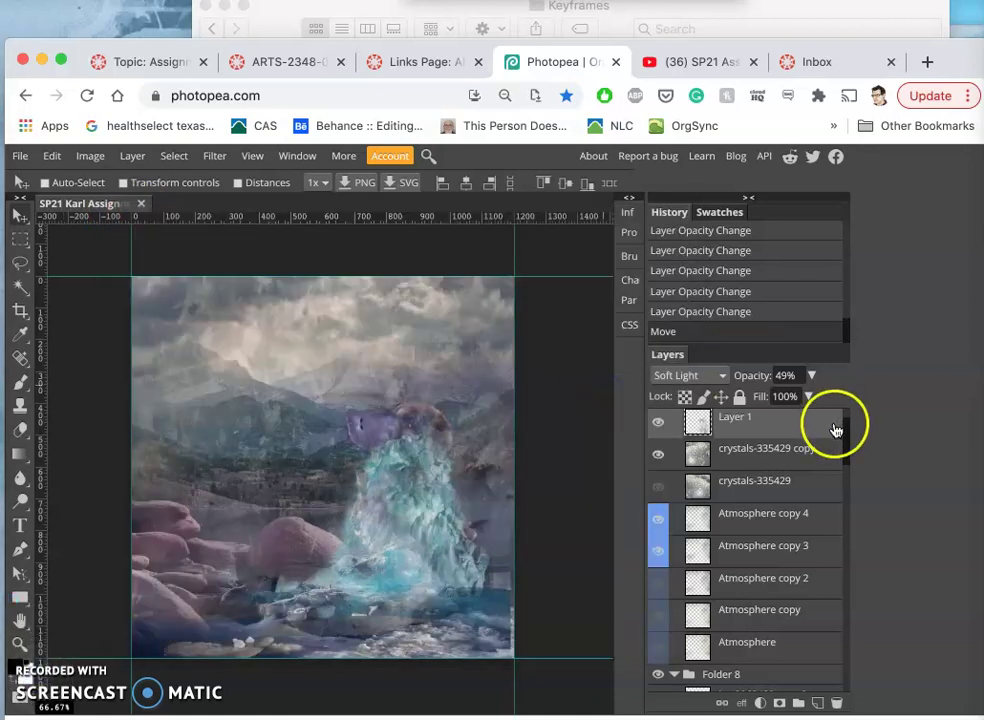
Step: View the exported SP21 Karl Assignment 5 Setting.jpg from the Downloads folder and close it again
mouse_move(4, 630)
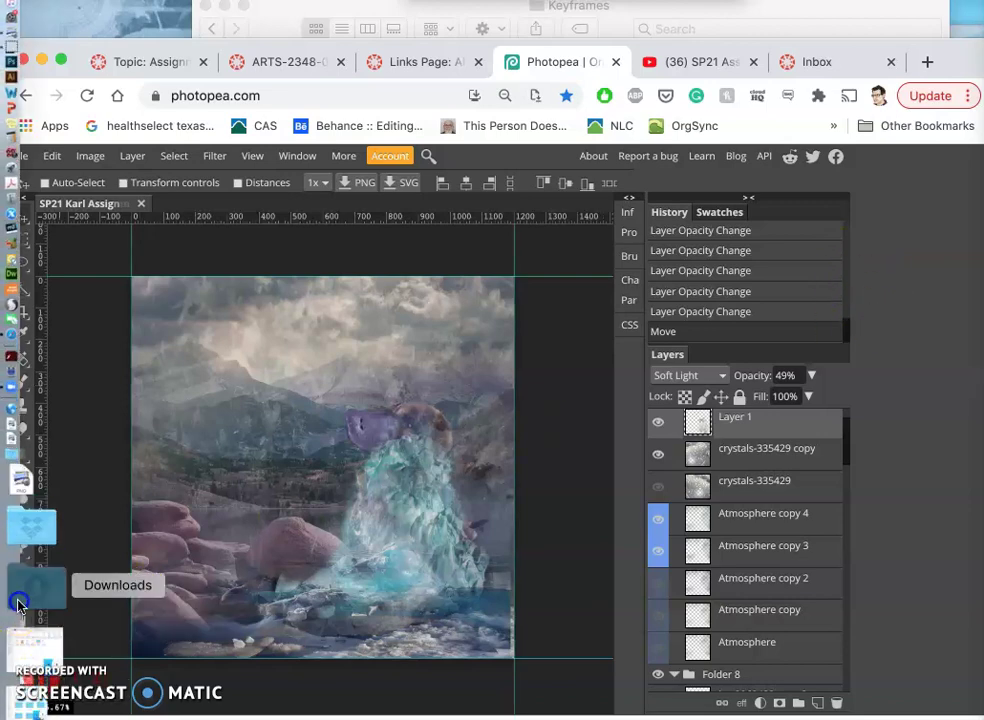
left_click(18, 605)
left_click(169, 149)
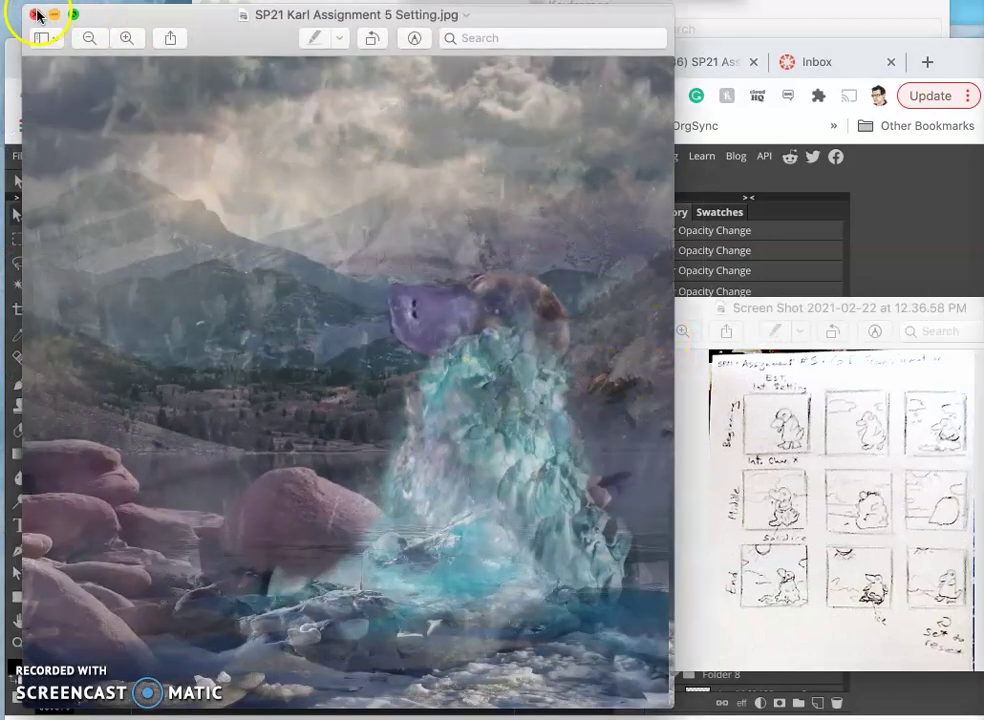
left_click(35, 14)
Step: Bring up the Downloads folder in Finder and move the exported setting JPG into the Keyframes folder
mouse_move(33, 468)
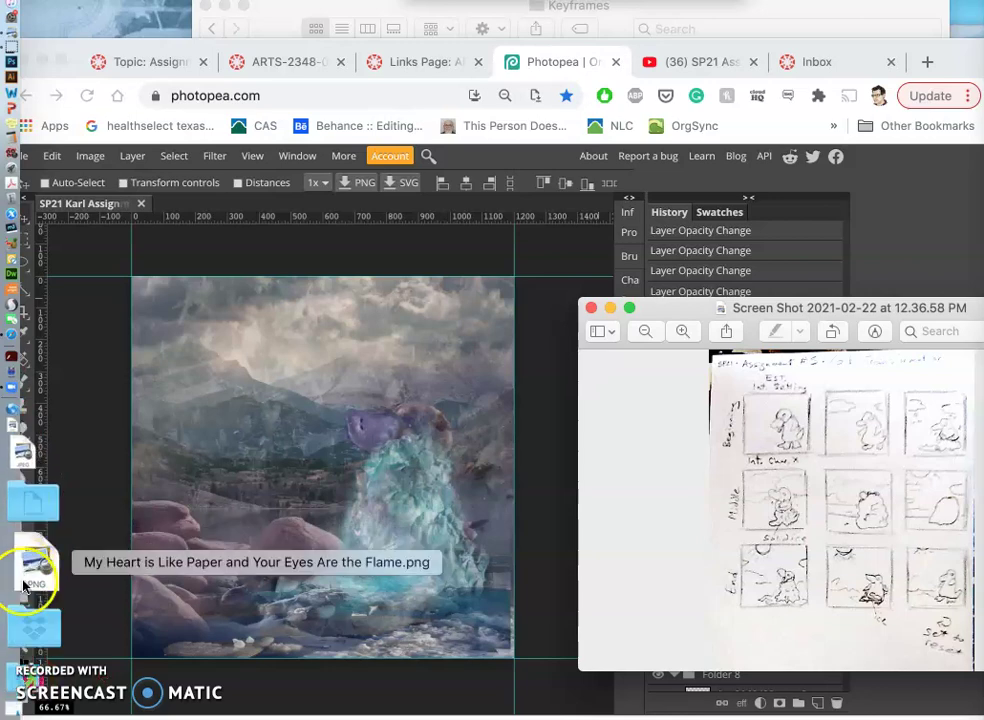
left_click(24, 588)
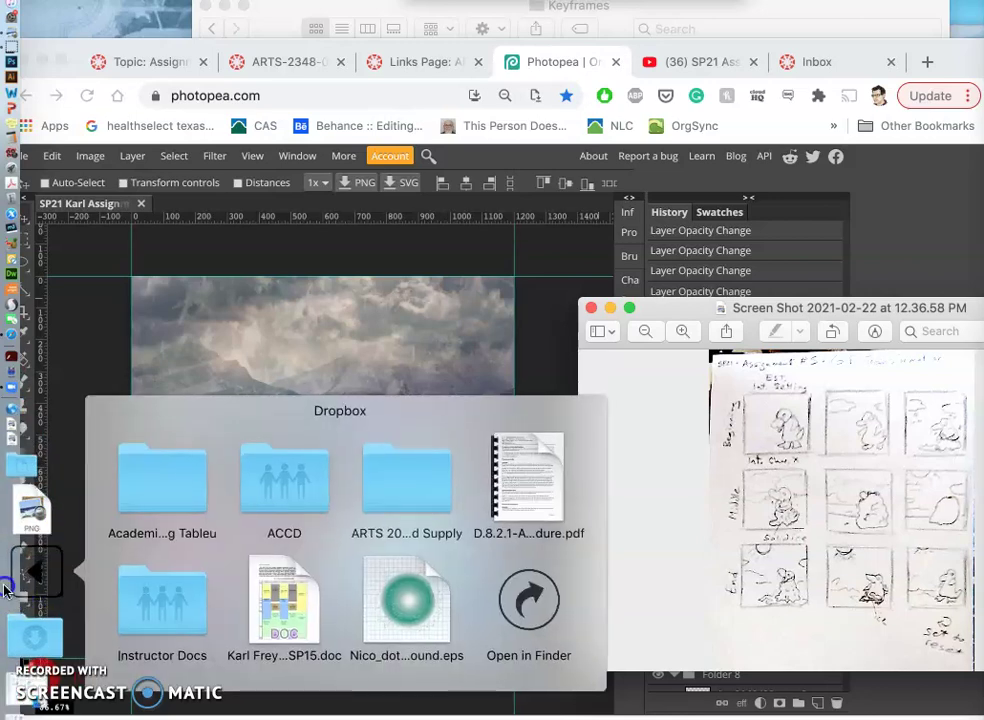
left_click(20, 612)
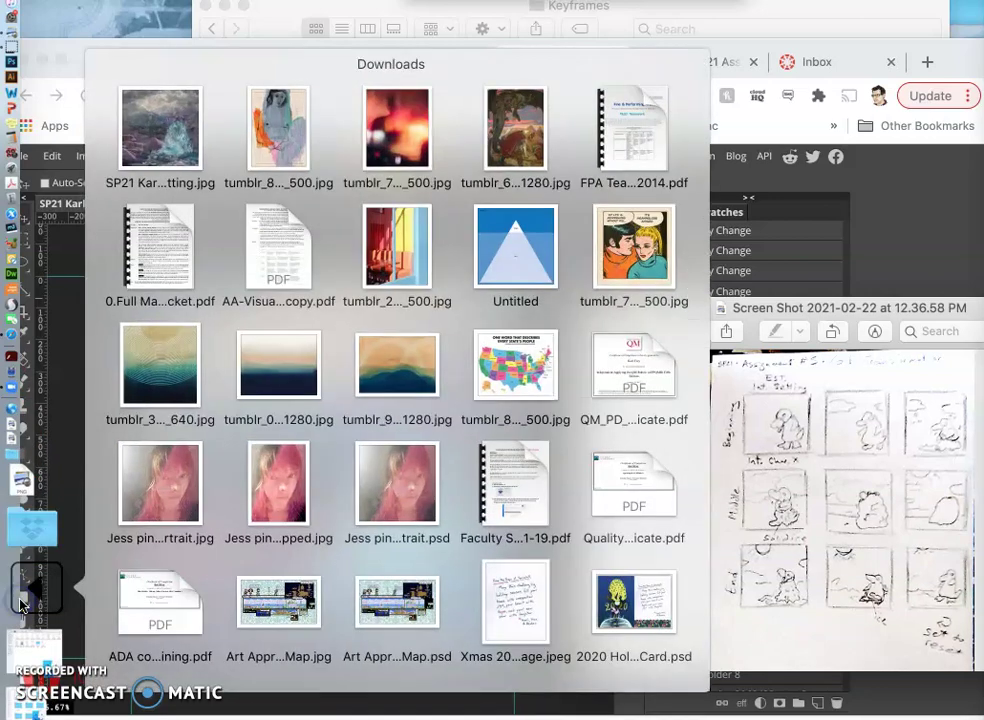
scroll(620, 605, "down", 5)
left_click(624, 594)
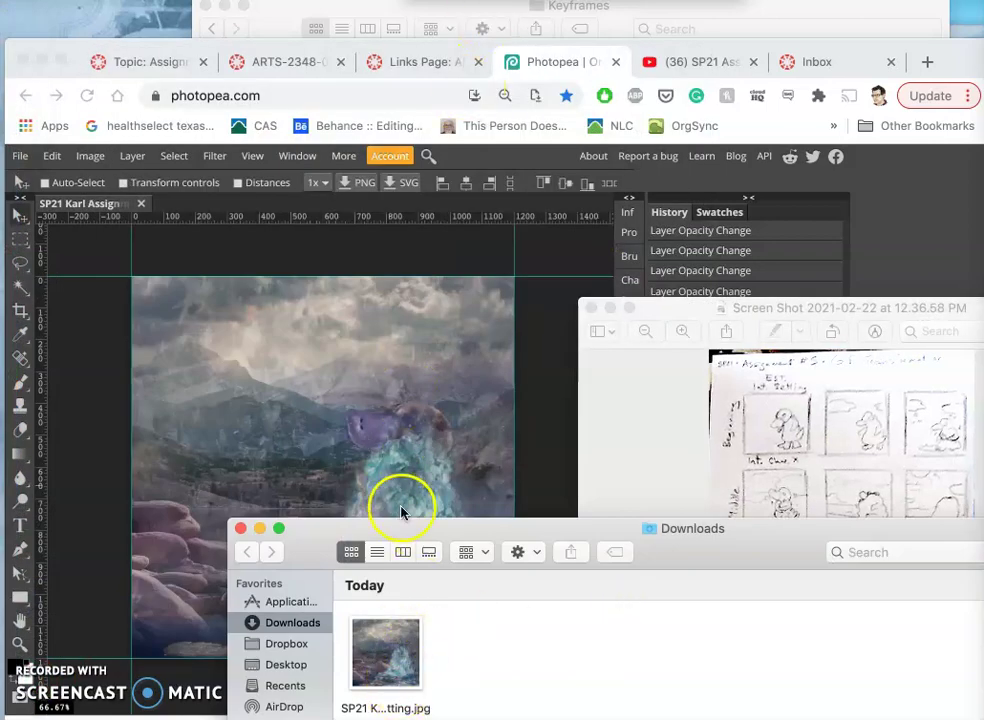
mouse_move(270, 42)
key("super+o")
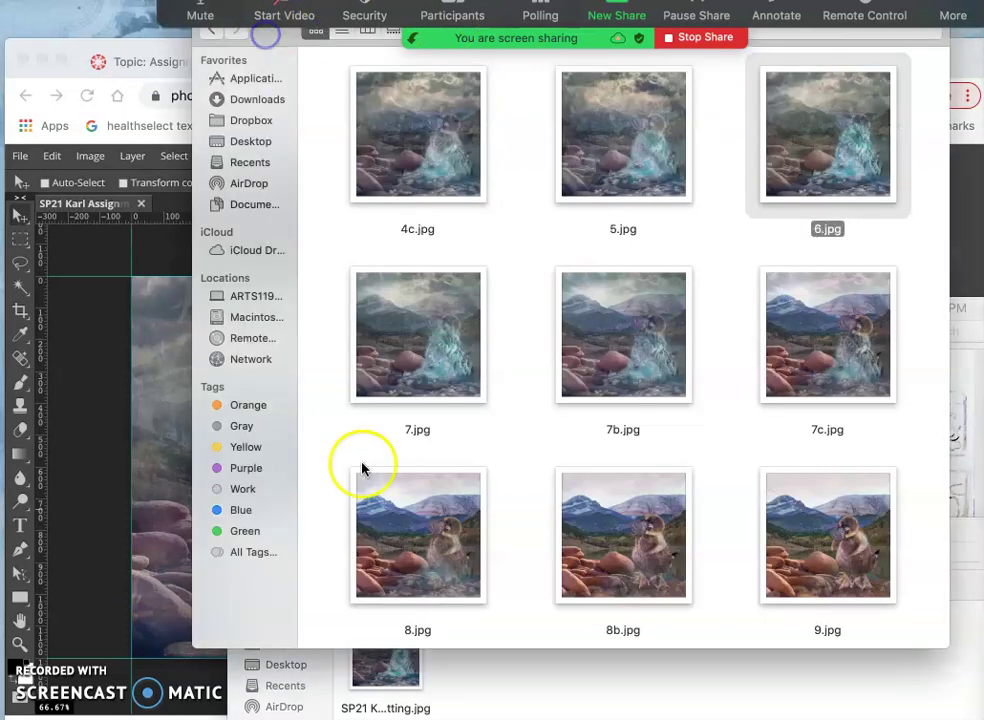
left_click_drag(392, 677, 492, 487)
Step: Rename the exported image in the Keyframes folder as 6a.jpg
left_click(439, 636)
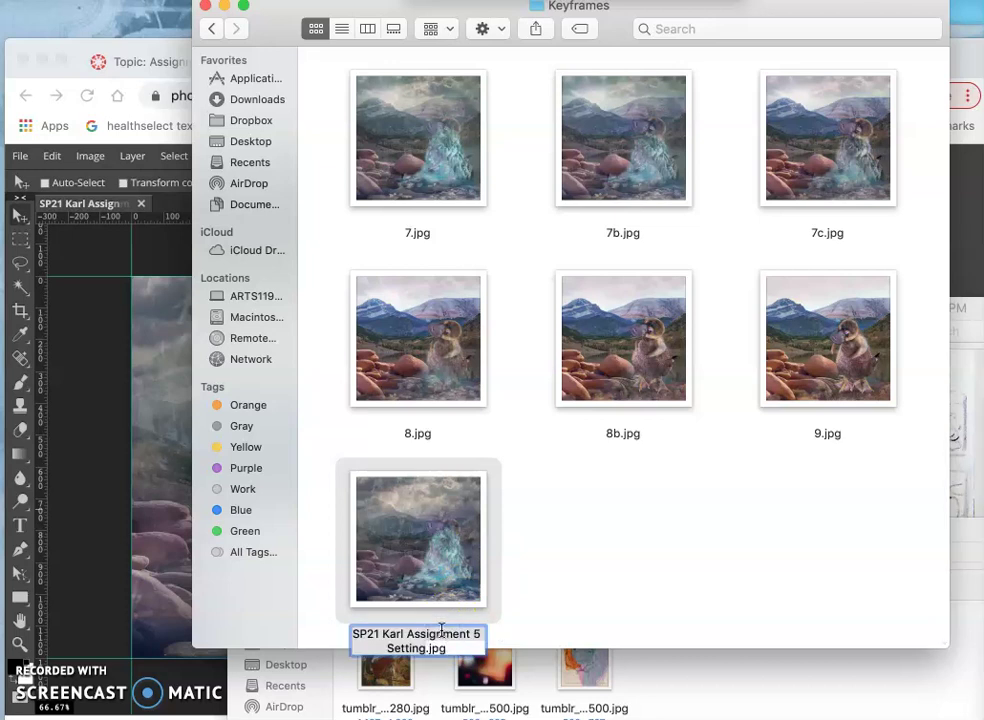
type("6")
key("Return")
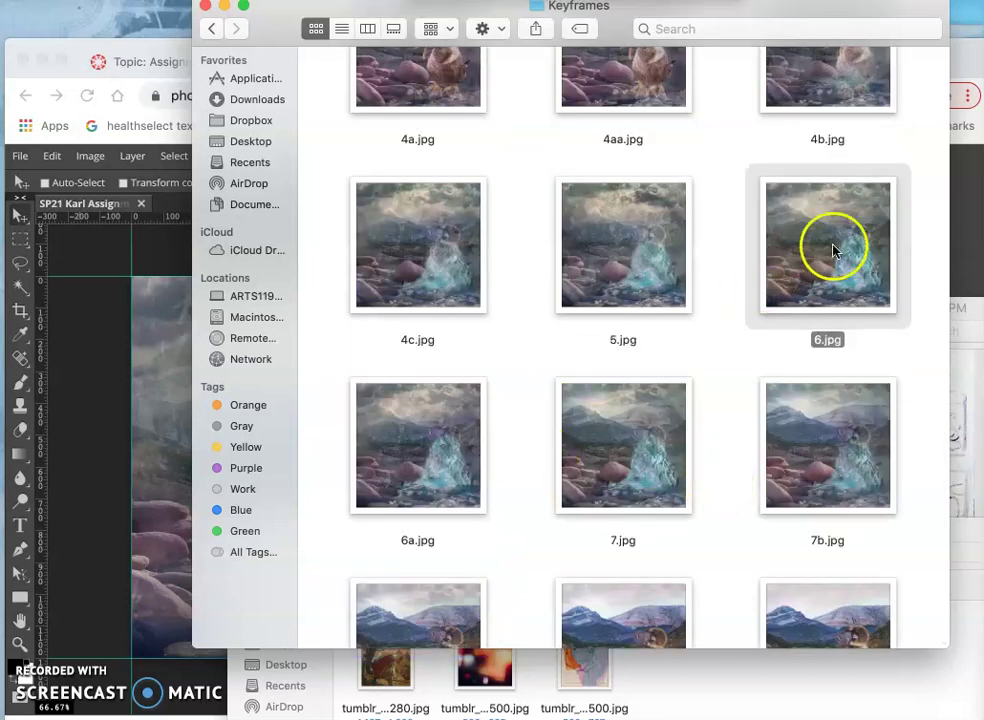
Step: Duplicate 6.jpg in the Keyframes folder and rename the copy as 6b.jpg
right_click(822, 274)
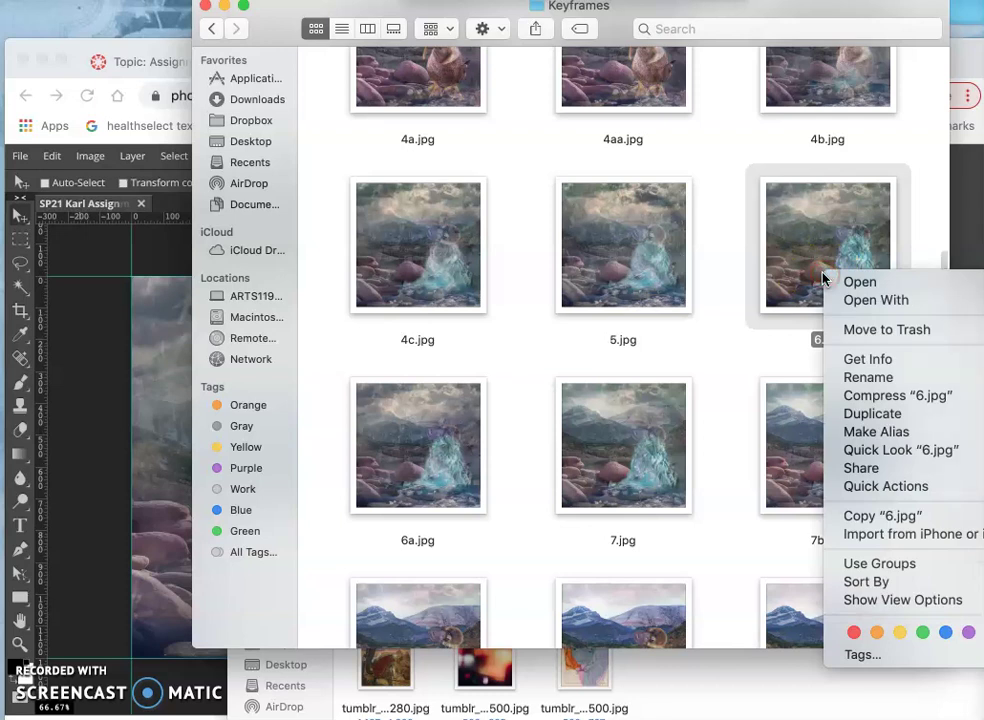
left_click(863, 412)
left_click(822, 340)
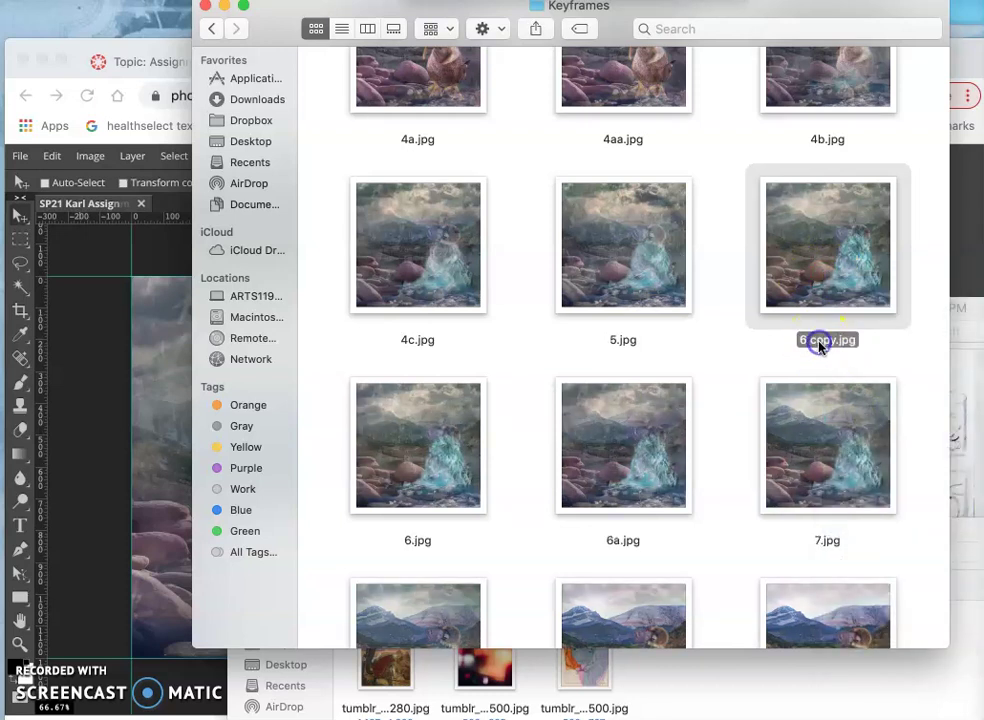
left_click(823, 341)
left_click(725, 362)
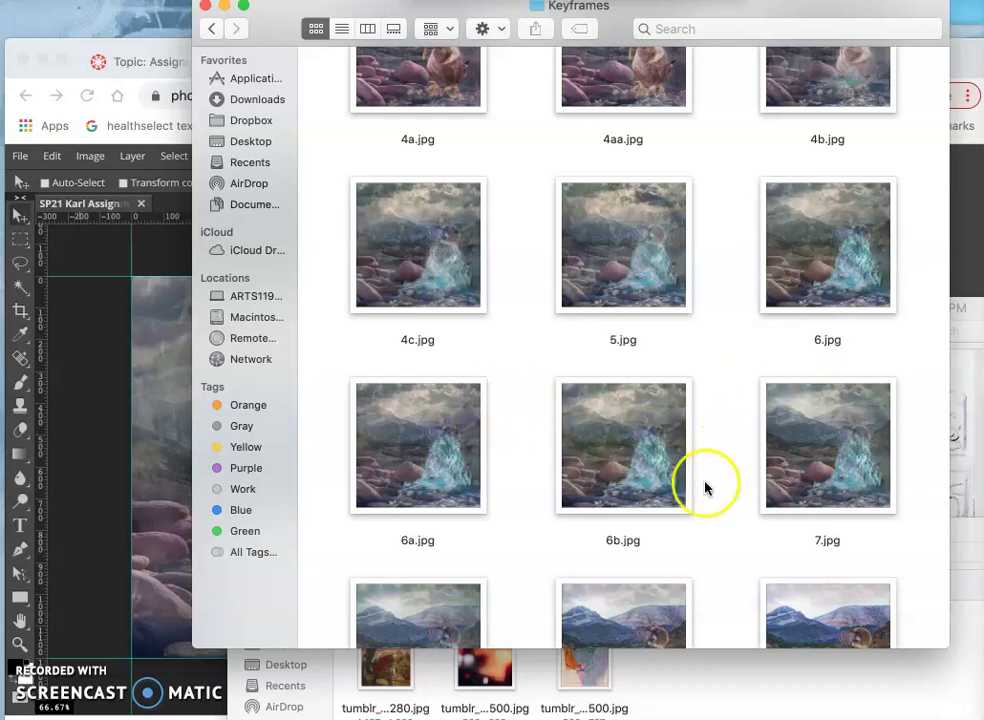
Step: Review the whole image sequence in the Keyframes folder from 1.jpg to 9.jpg for smooth transitions
scroll(705, 488, "down", 5)
scroll(705, 488, "up", 7)
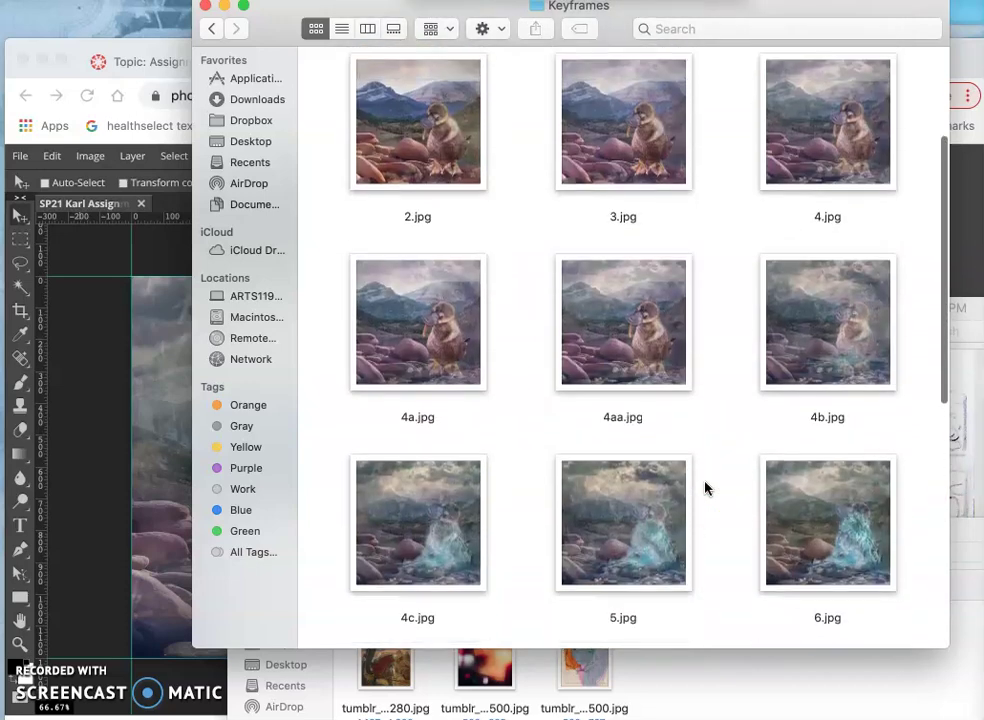
scroll(705, 488, "up", 3)
scroll(705, 488, "down", 4)
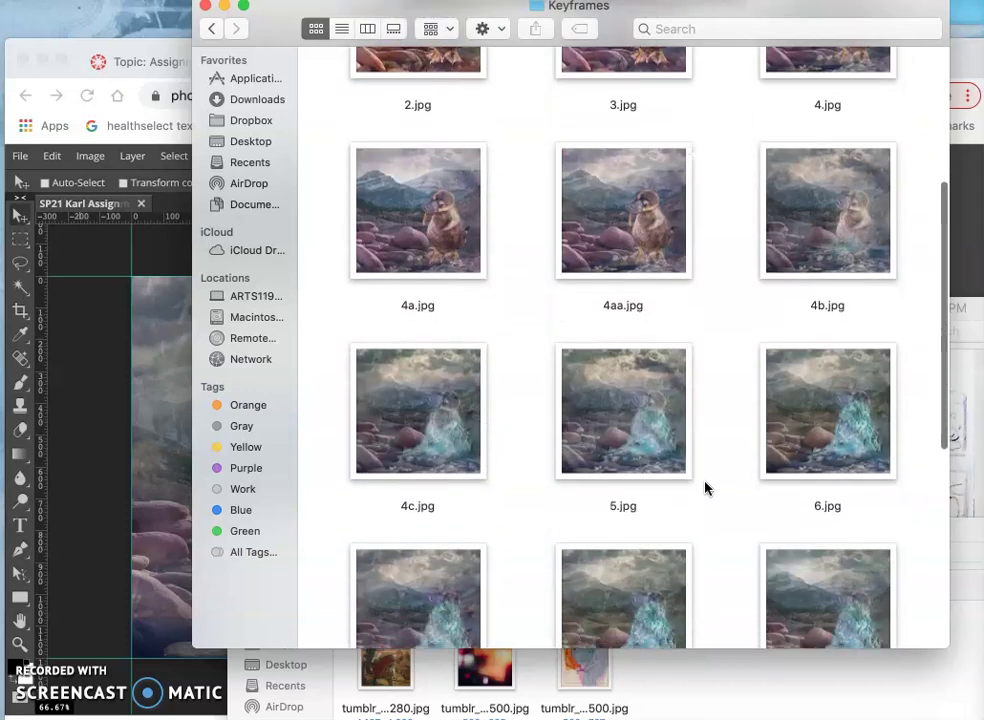
scroll(705, 488, "down", 5)
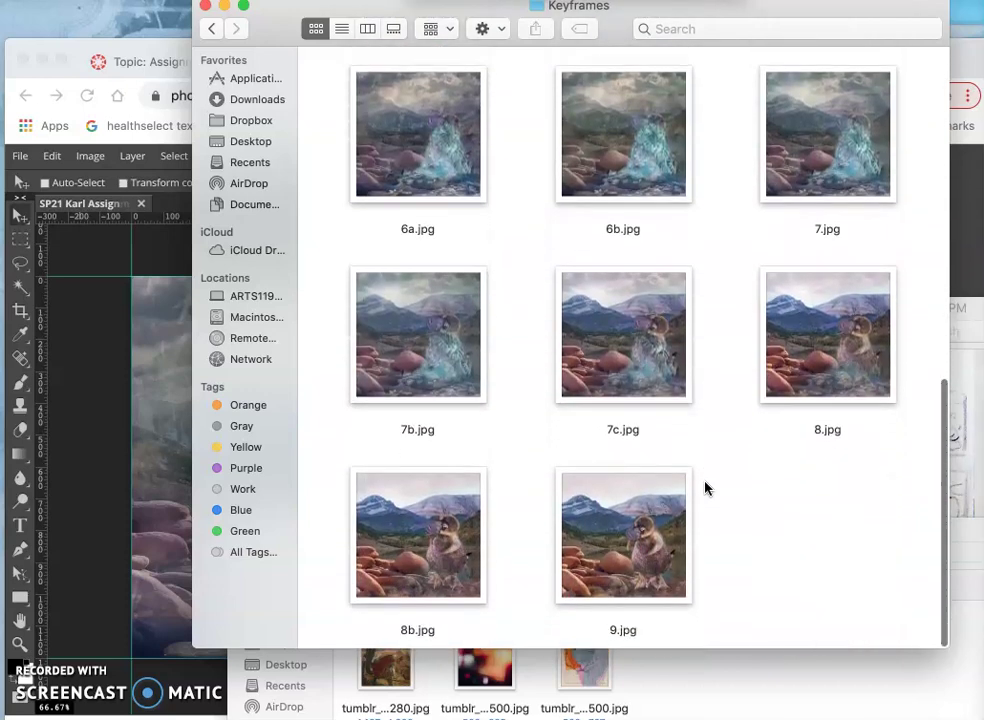
scroll(705, 488, "up", 6)
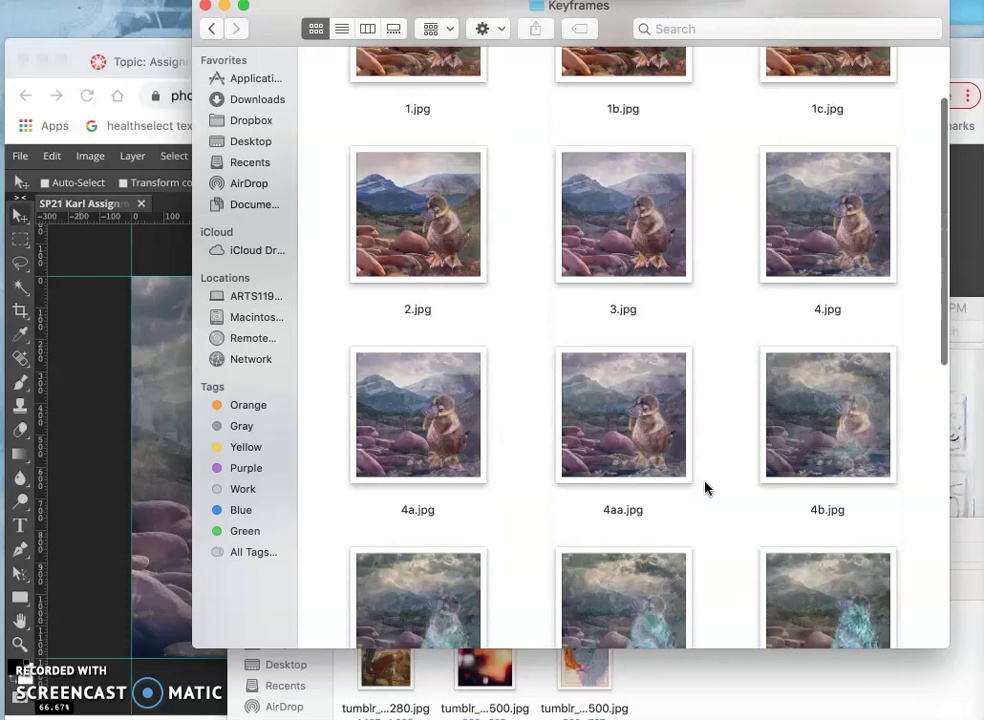
scroll(705, 488, "up", 2)
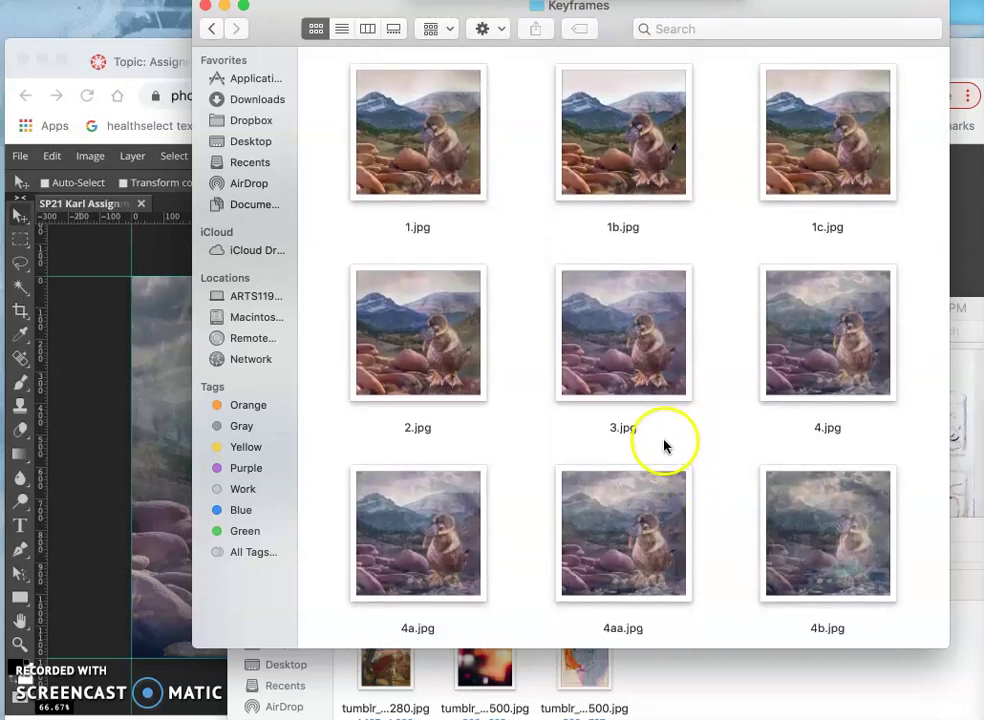
scroll(700, 512, "down", 8)
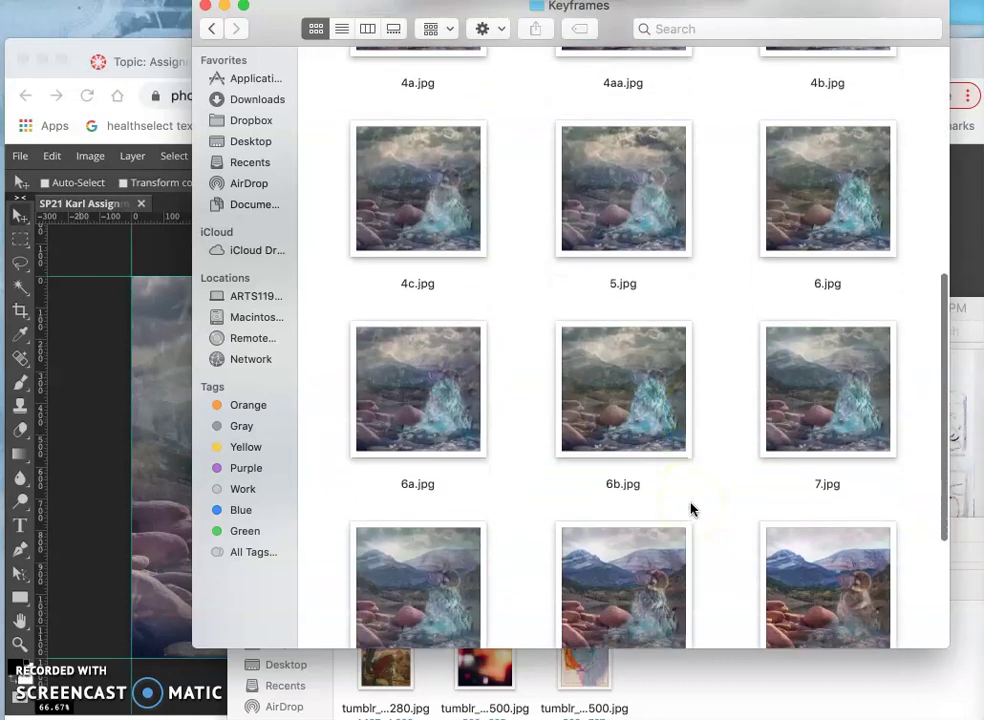
scroll(690, 510, "down", 1)
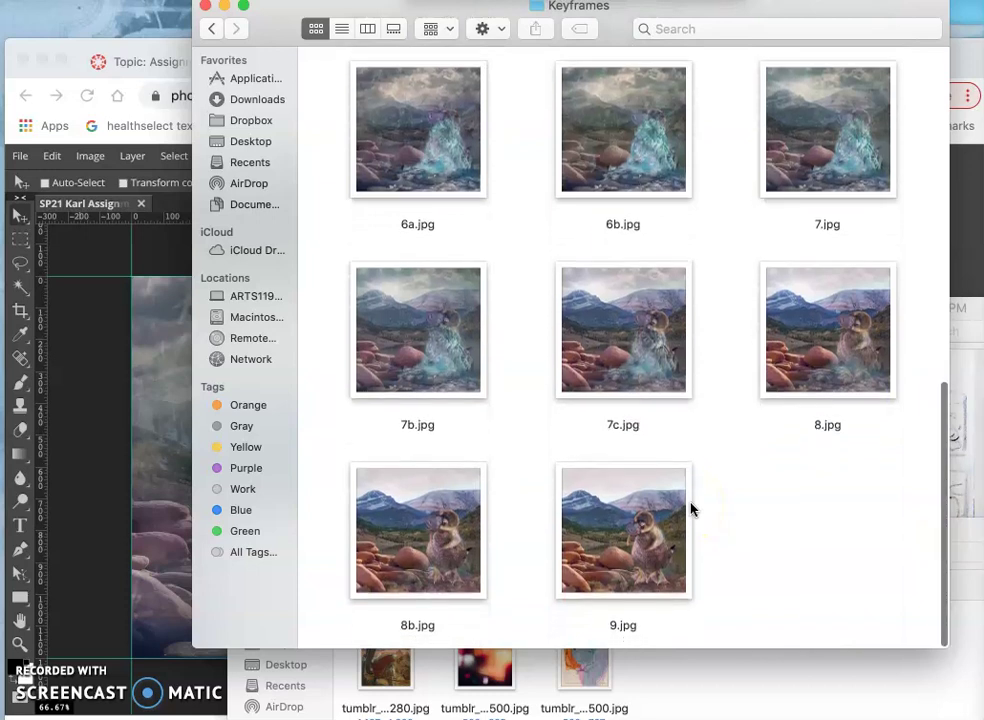
Step: Switch to the browser and open the Gifmaker.me link from the course's Links Page in a new tab
left_click(103, 252)
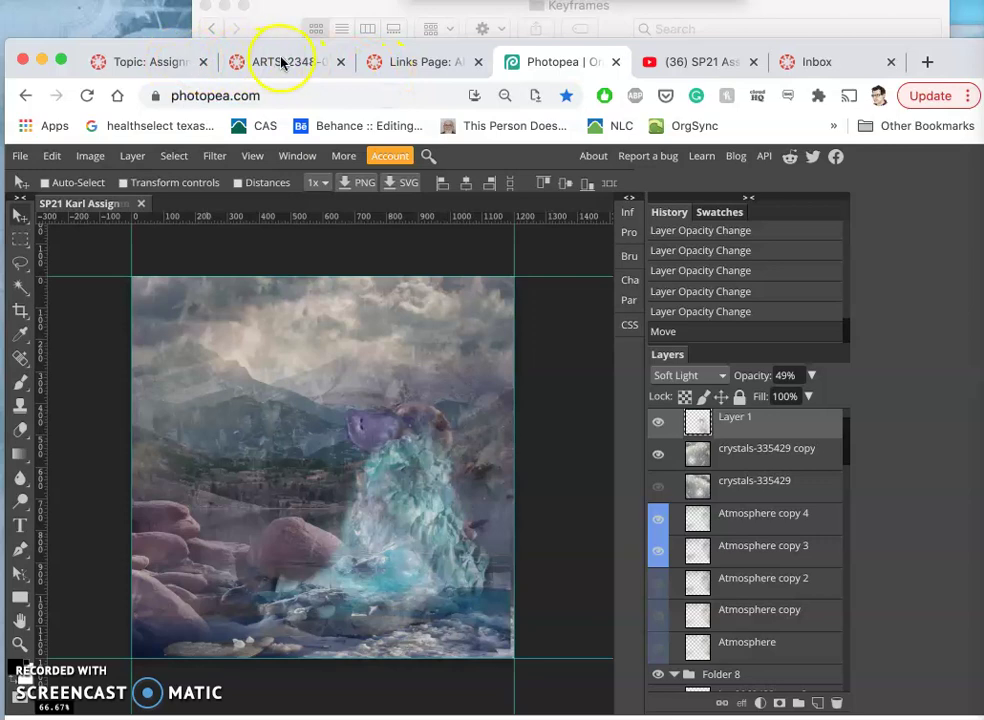
left_click(401, 64)
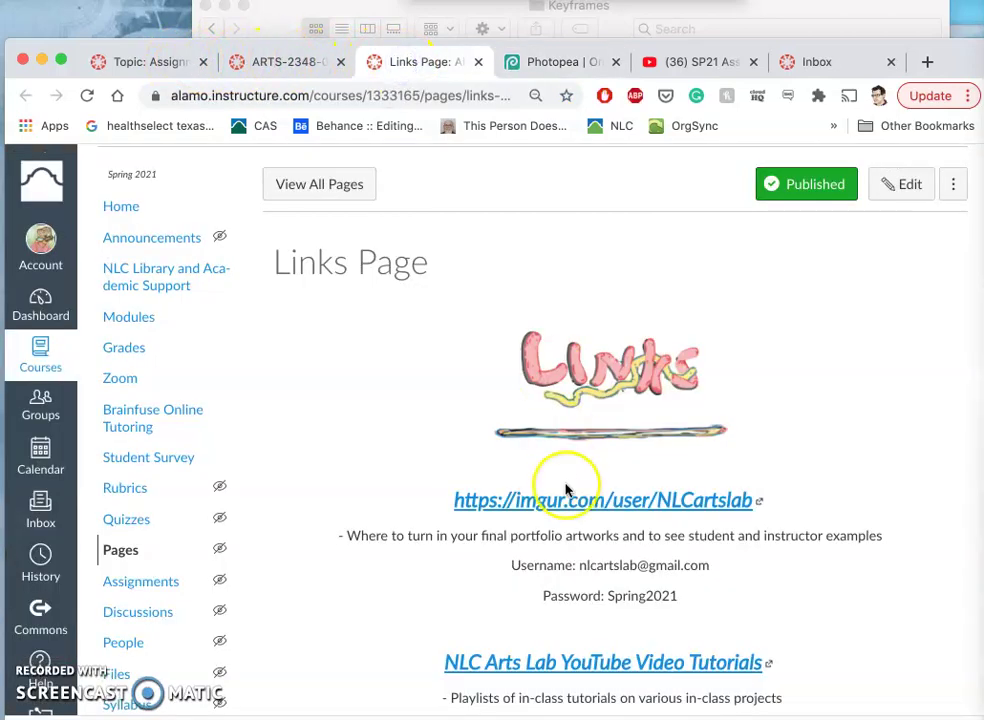
scroll(566, 492, "down", 3)
scroll(626, 549, "down", 3)
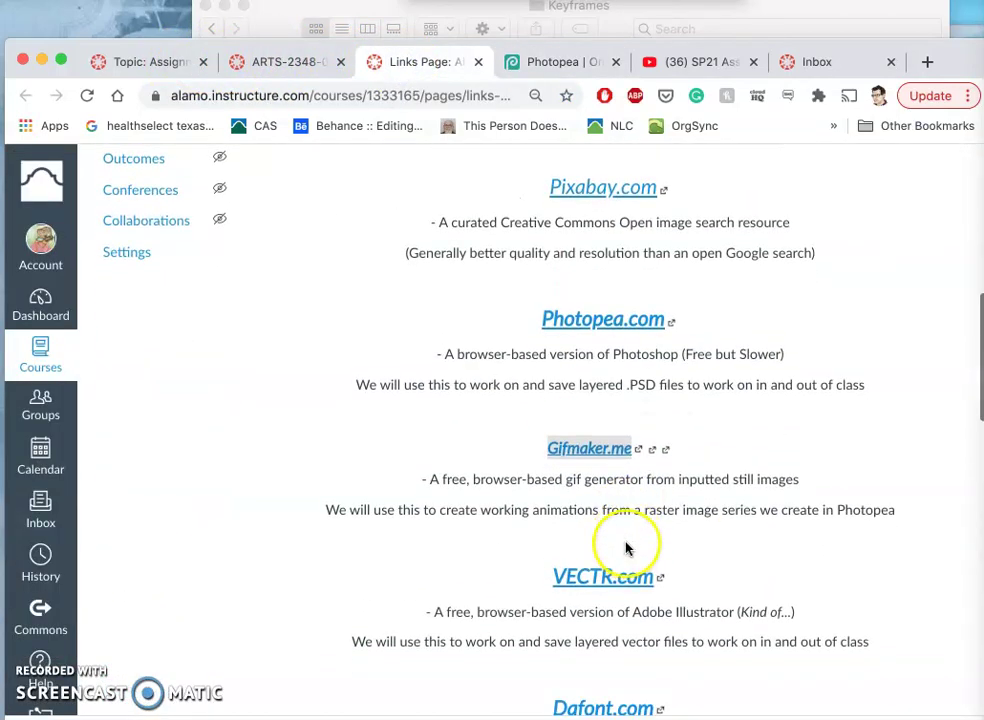
right_click(592, 455)
left_click(650, 395)
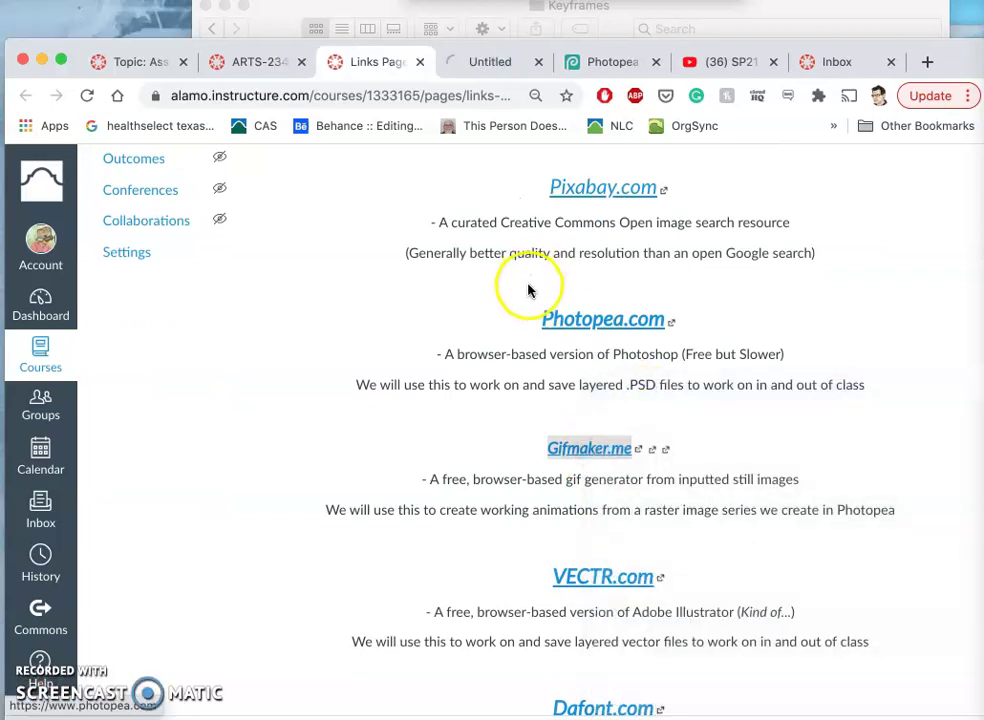
left_click(496, 62)
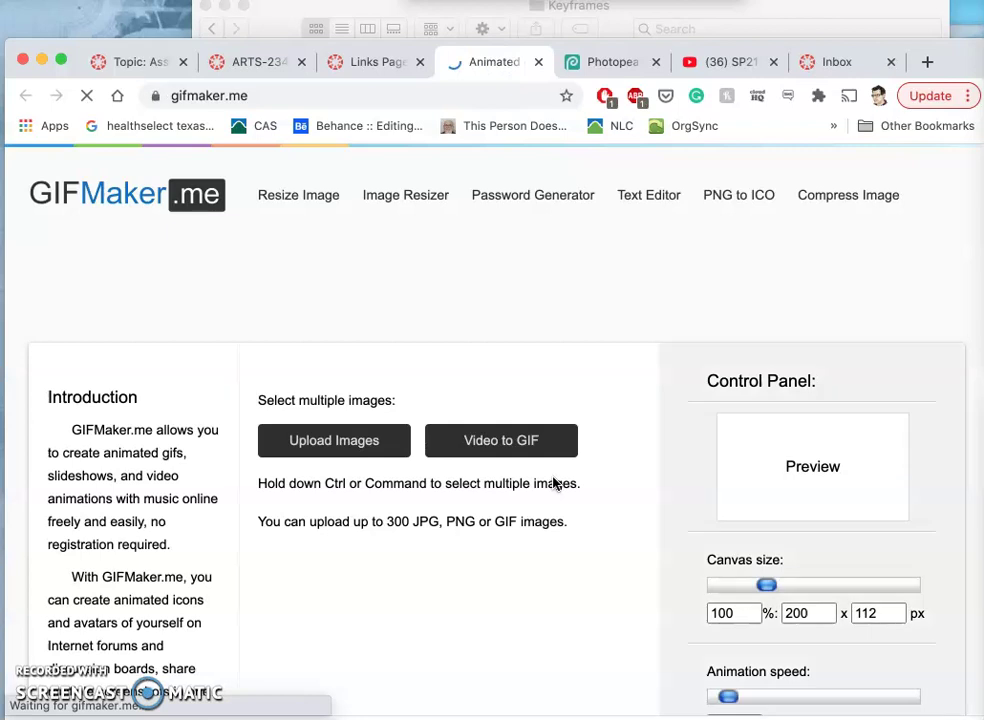
Step: Upload all the keyframe images from the Keyframes folder, 1.jpg through 9.jpg, to GIFMaker.me
left_click(362, 444)
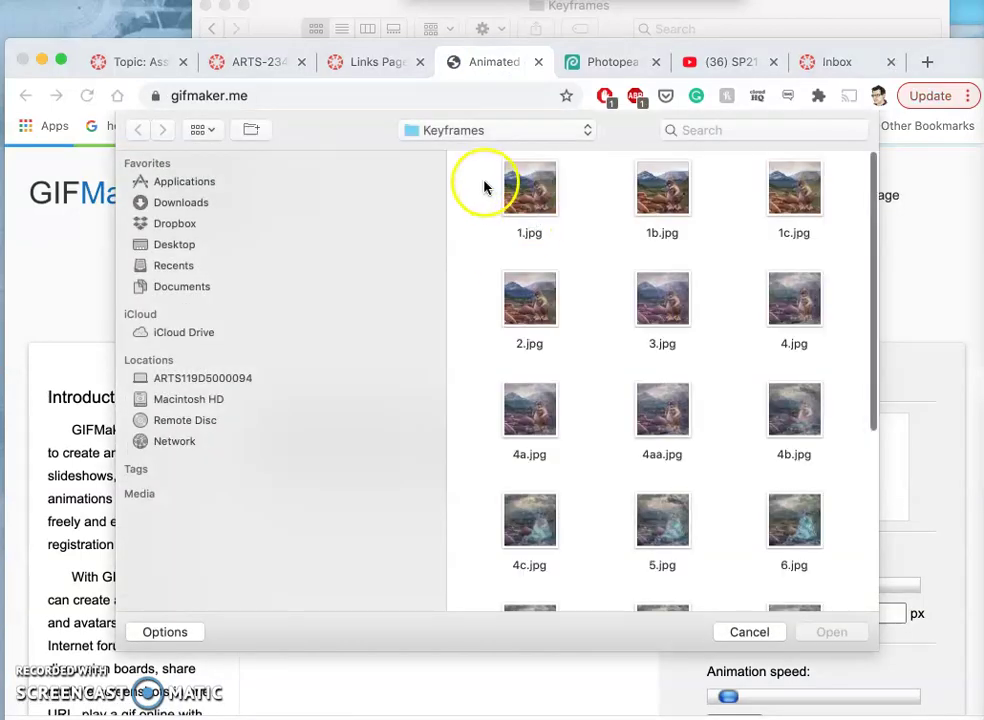
left_click_drag(484, 187, 832, 600)
left_click(833, 632)
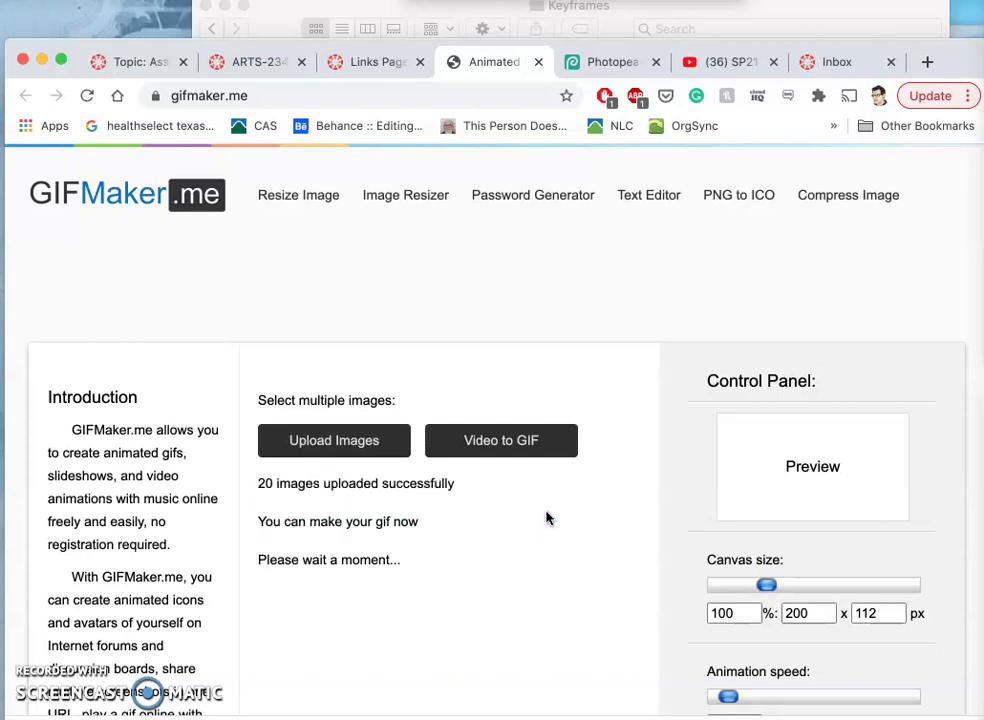
Step: Examine the uploaded frames from first to last to check that they are in the correct order
scroll(547, 518, "down", 2)
left_click(466, 418)
scroll(496, 536, "down", 4)
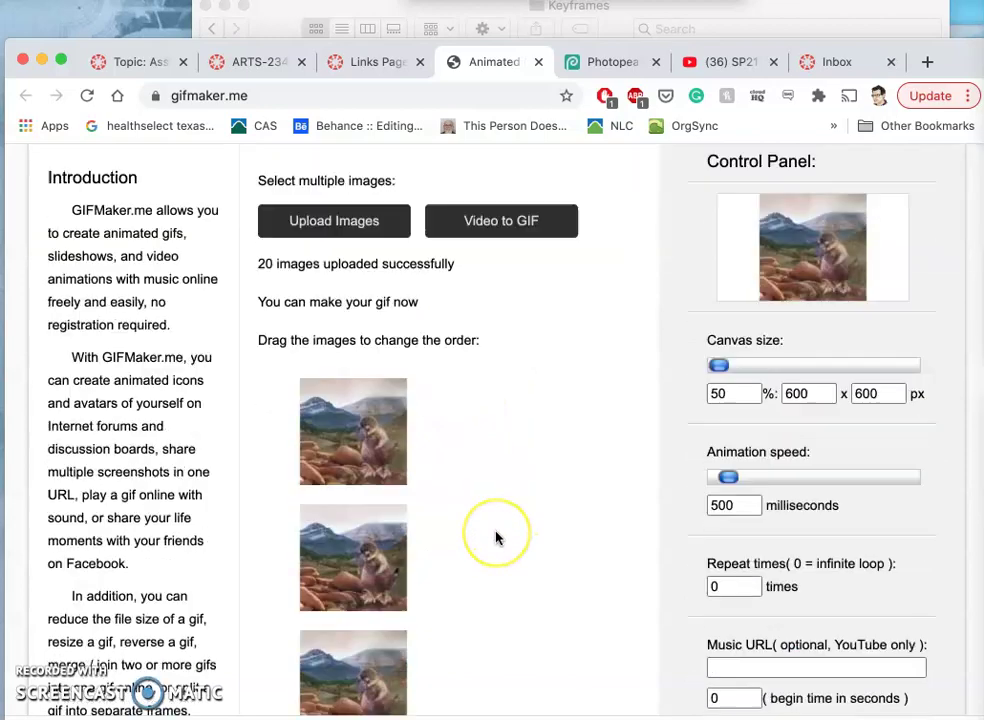
scroll(448, 593, "down", 10)
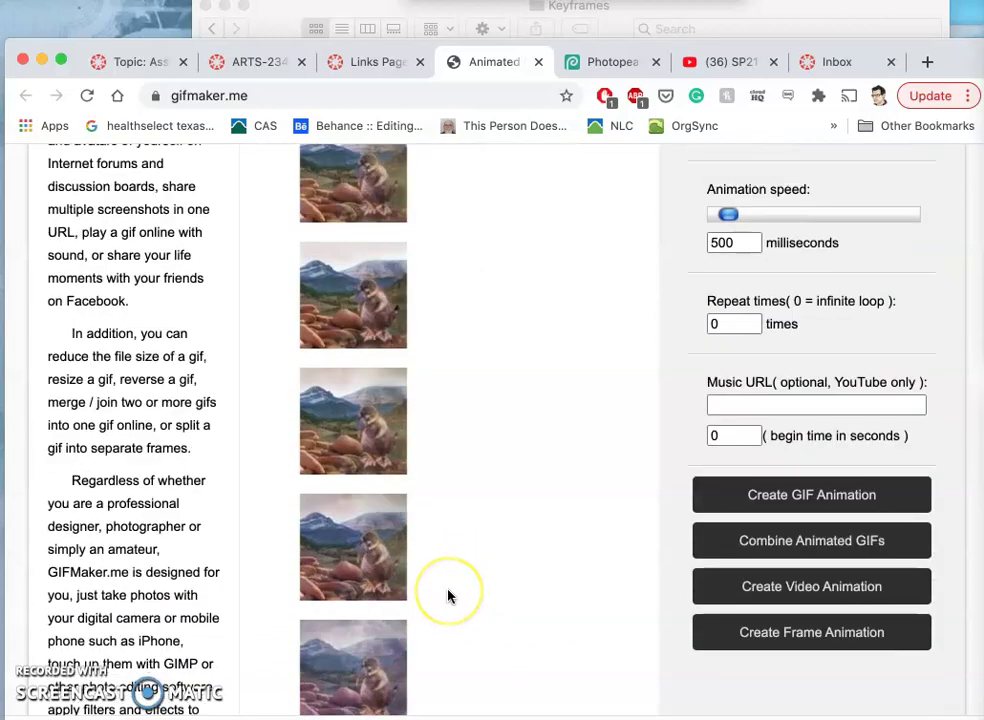
scroll(448, 596, "down", 10)
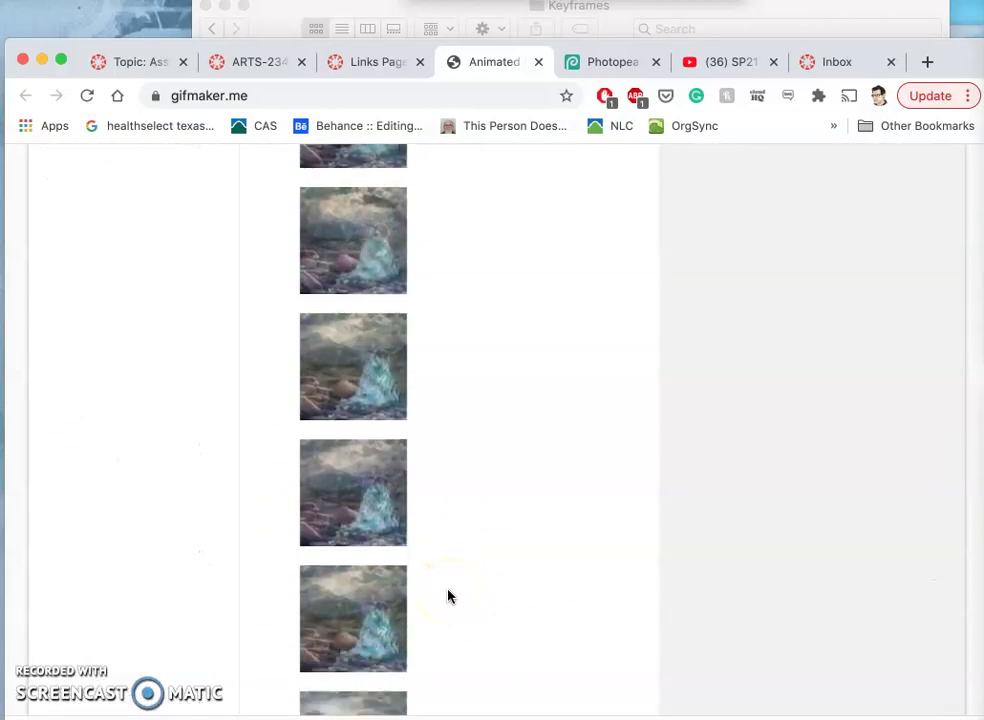
scroll(448, 596, "down", 10)
scroll(448, 596, "up", 5)
scroll(448, 596, "up", 10)
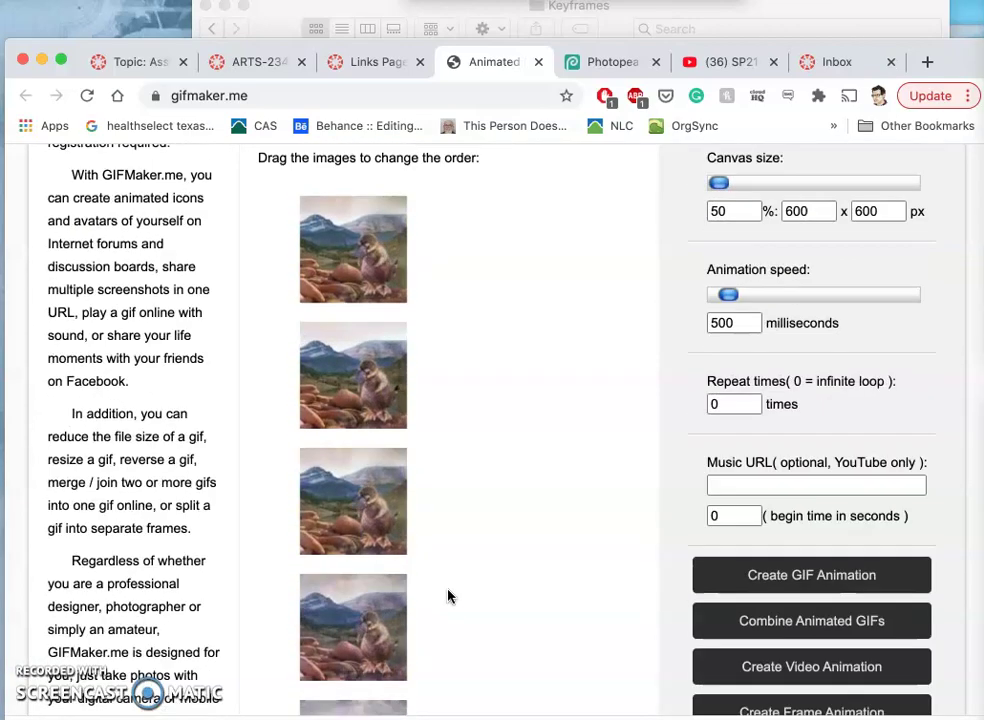
scroll(632, 496, "up", 3)
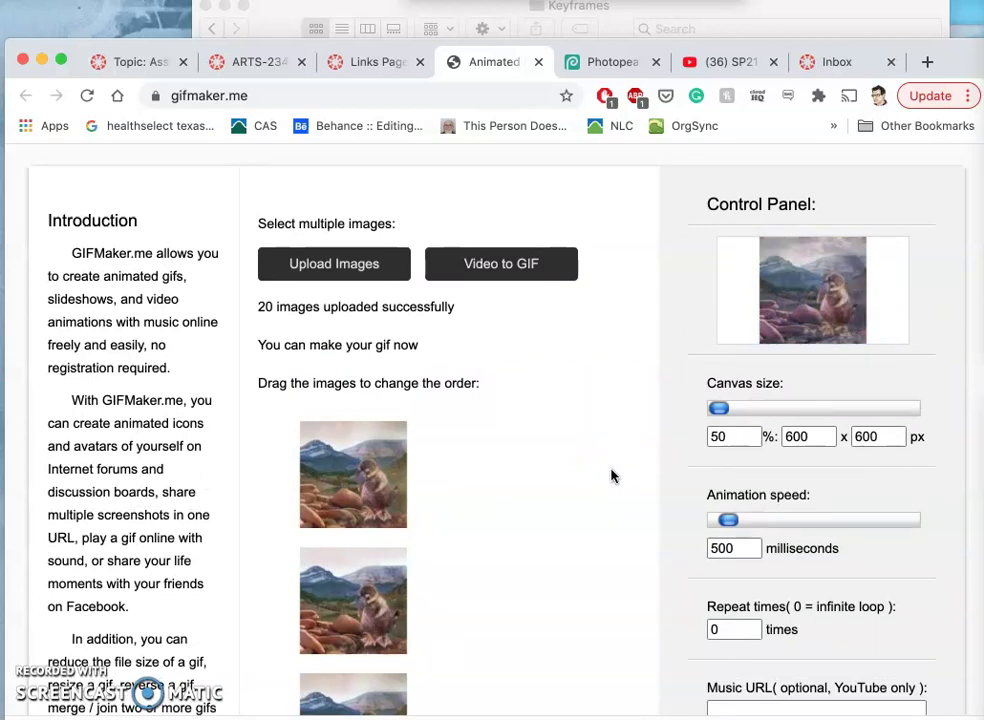
Step: Set the GIF's canvas size to 100%
left_click(716, 397)
left_click(748, 548)
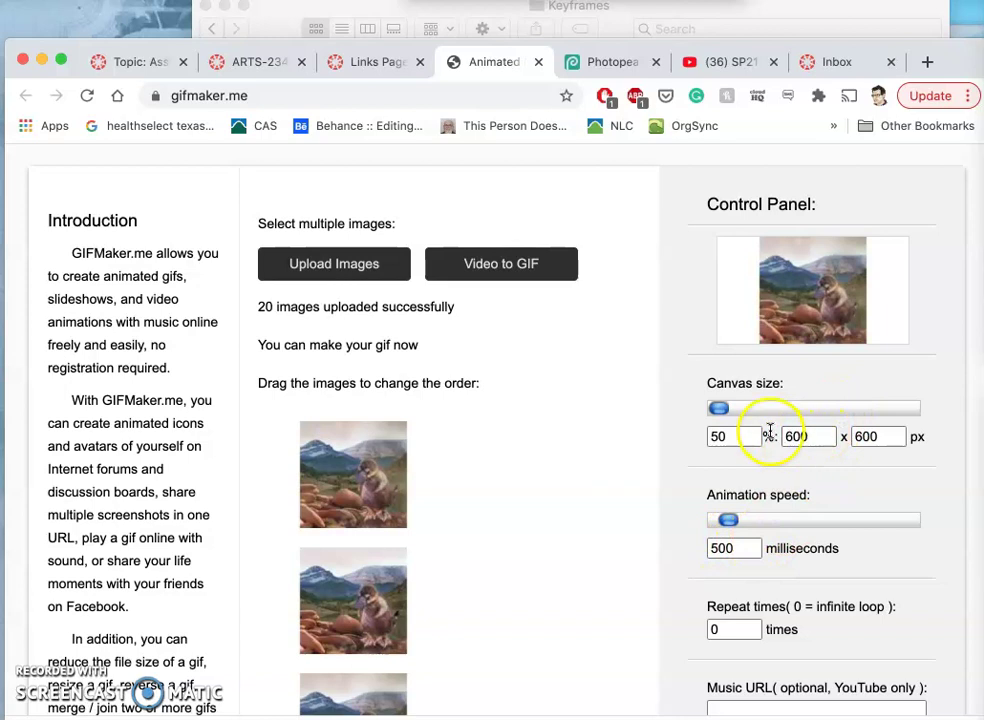
left_click_drag(720, 436, 698, 437)
type("100")
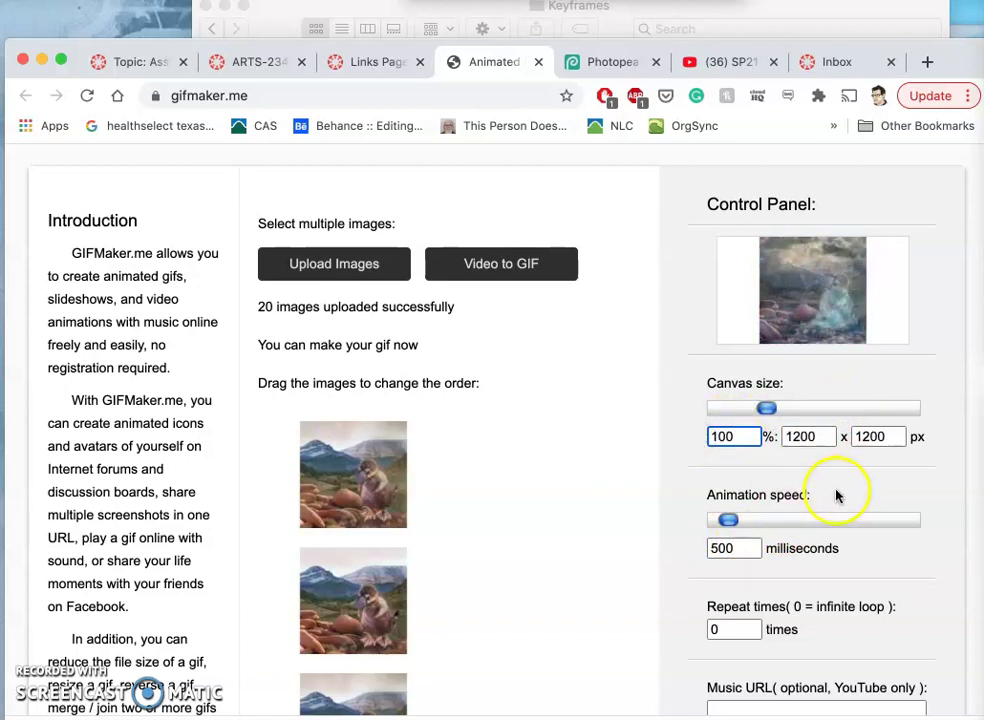
Step: Create the GIF animation from the uploaded images
scroll(830, 488, "down", 5)
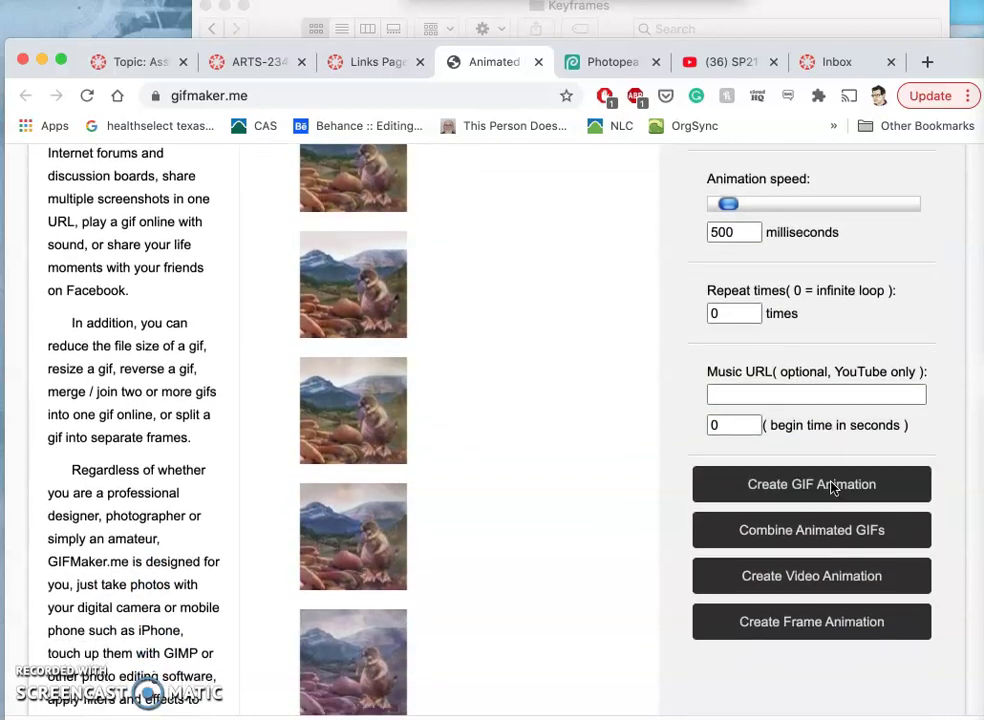
left_click(823, 464)
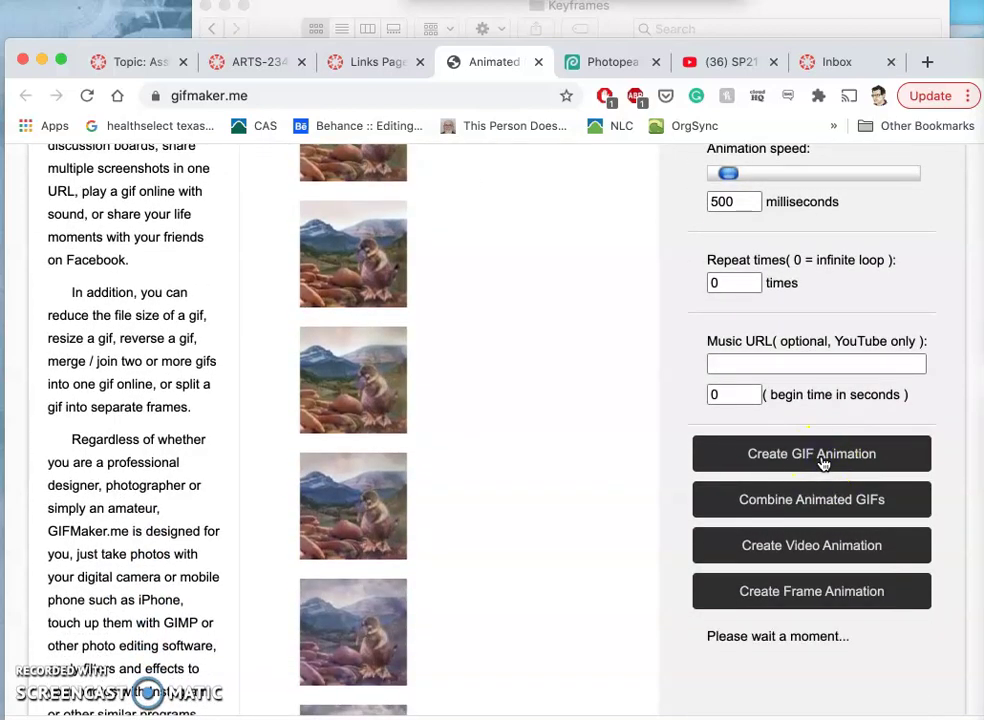
scroll(823, 464, "down", 4)
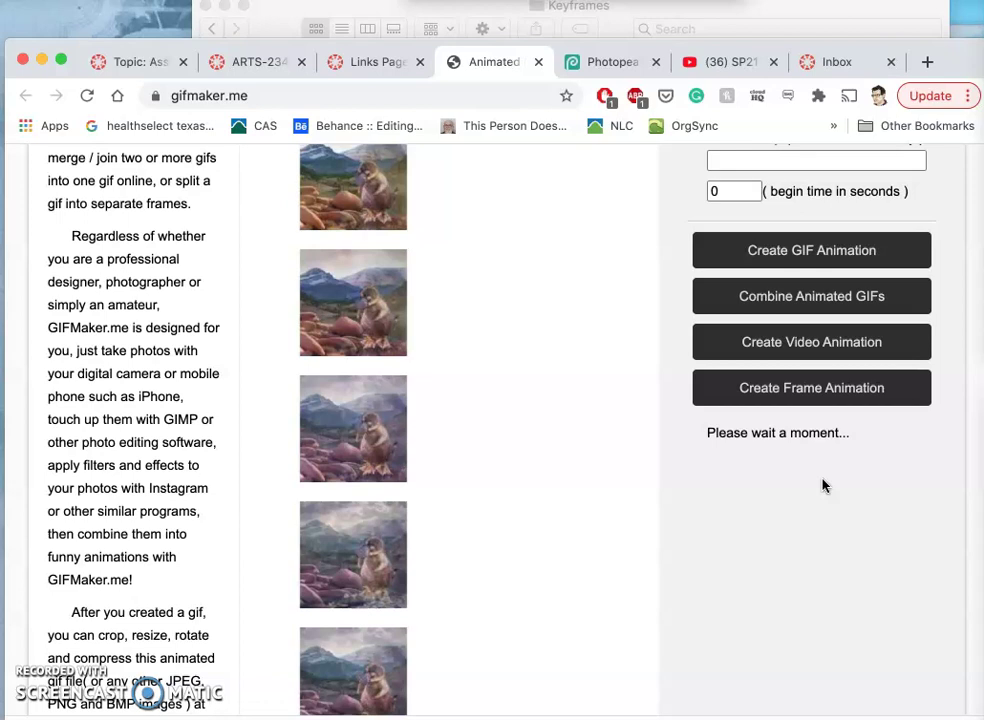
scroll(824, 486, "down", 2)
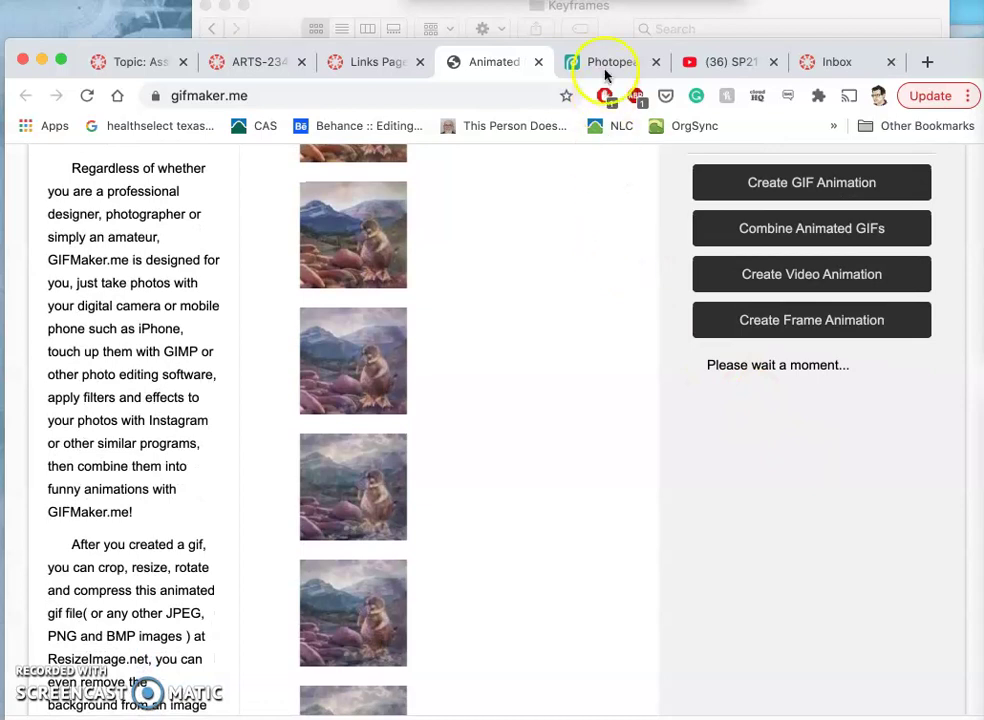
Step: Switch to Finder, look over the Keyframes images and go back to the Assignment #5 folder
left_click(614, 20)
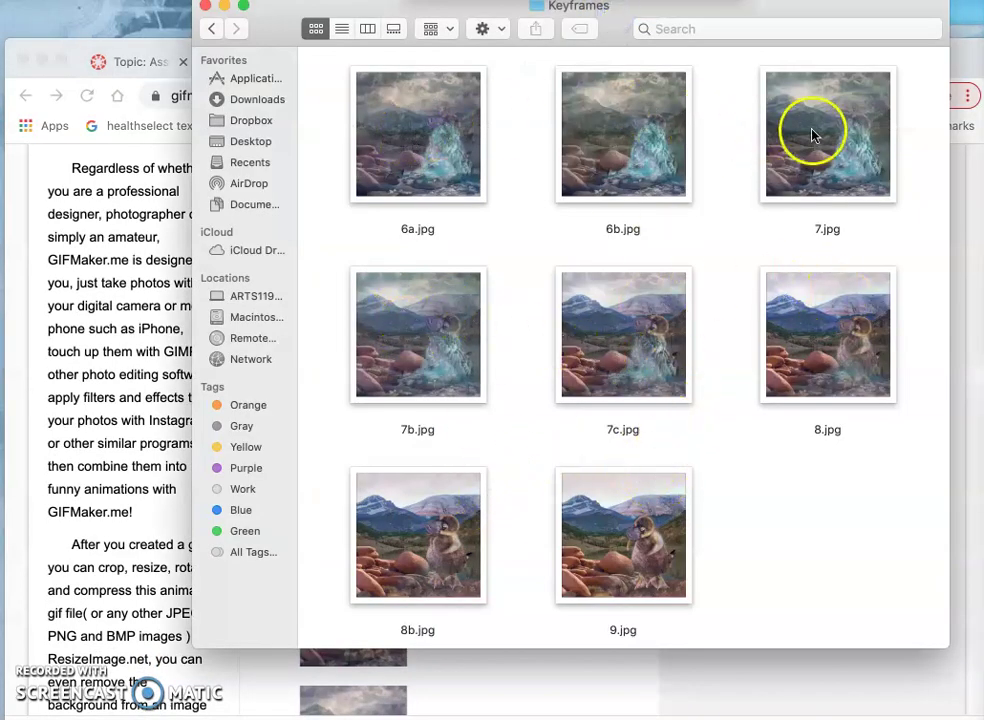
scroll(769, 77, "up", 5)
scroll(769, 77, "up", 8)
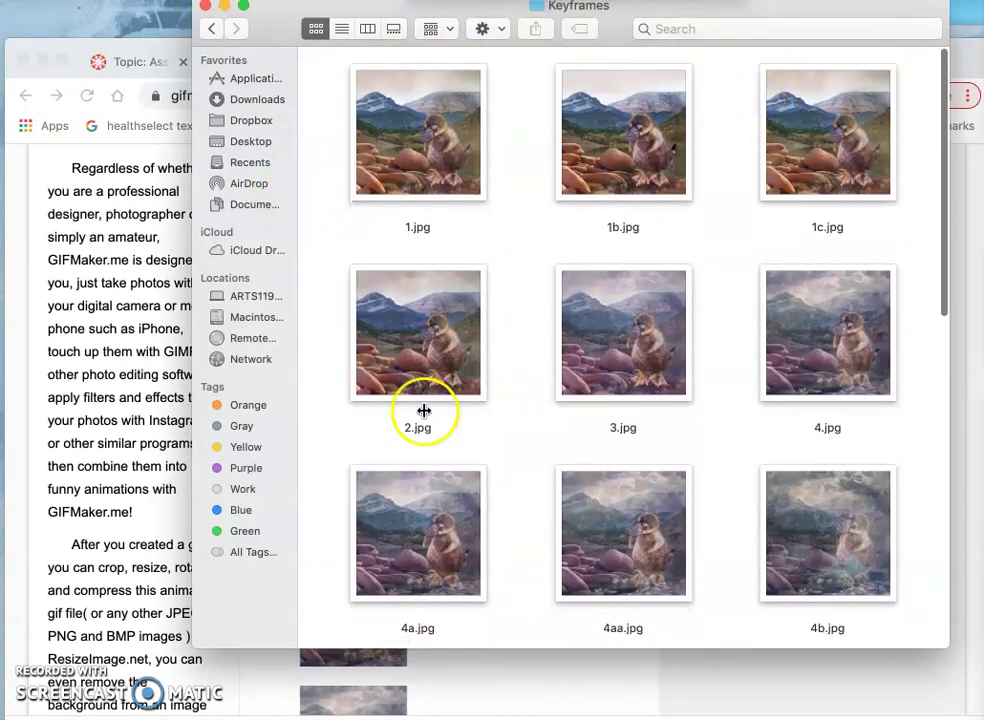
left_click(211, 28)
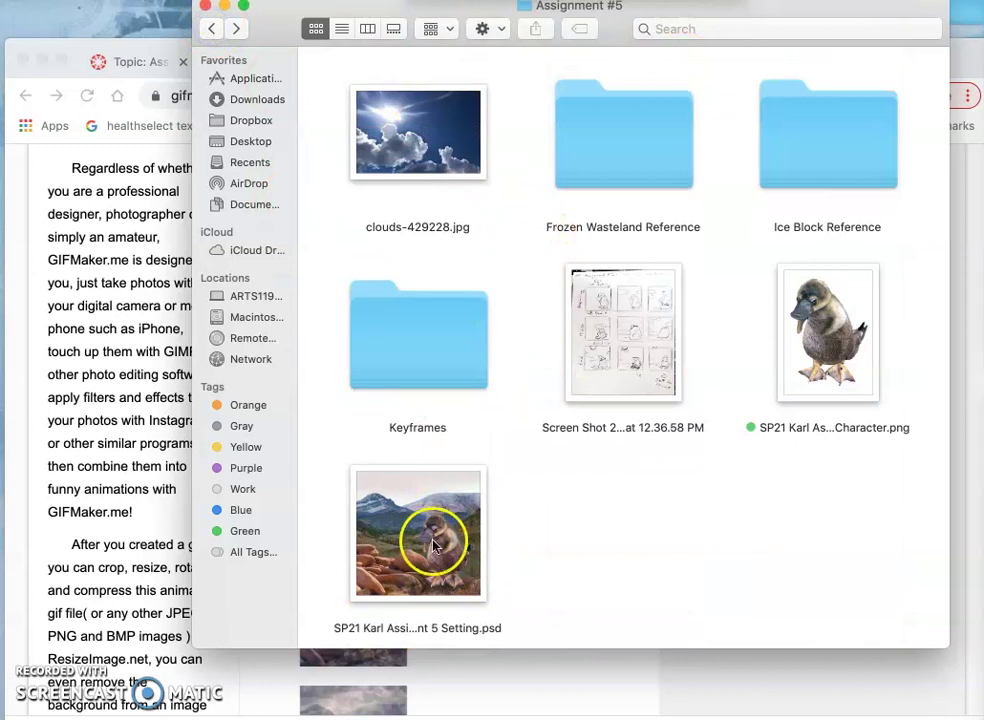